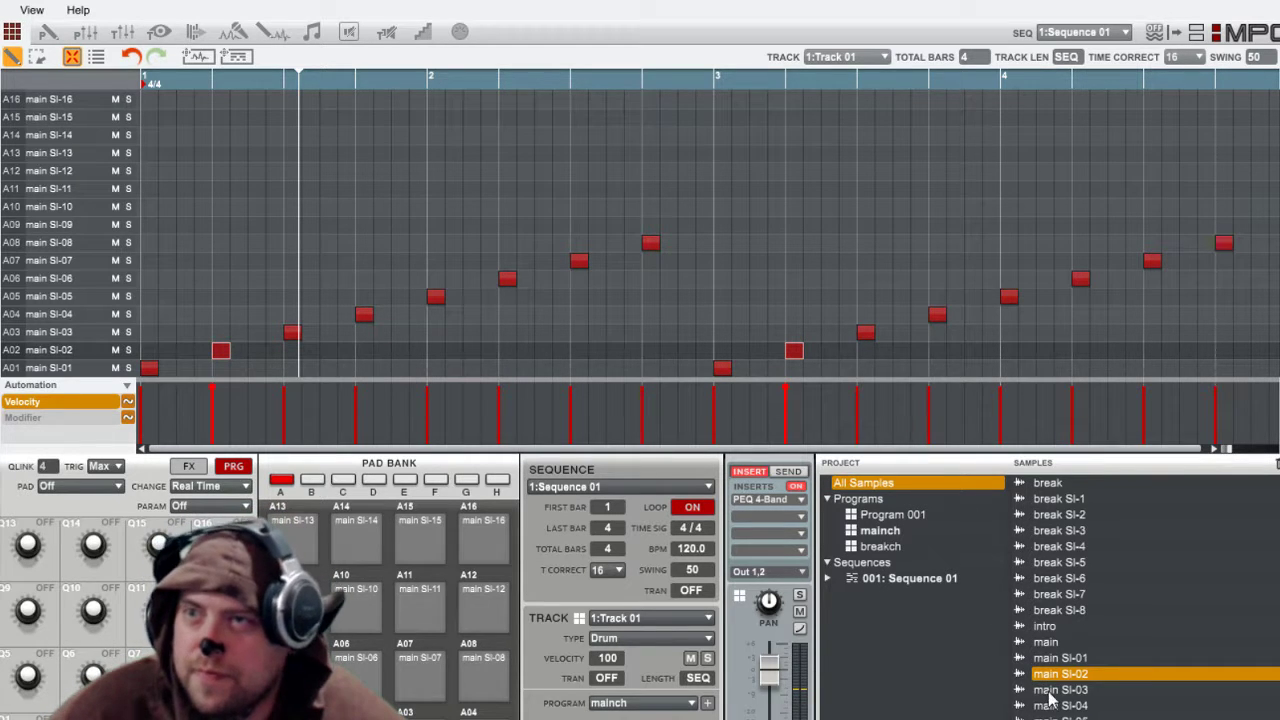
Step: Open the main sample in the sample editor, audition it as a loop, and return to the sequence grid
double_click(1057, 646)
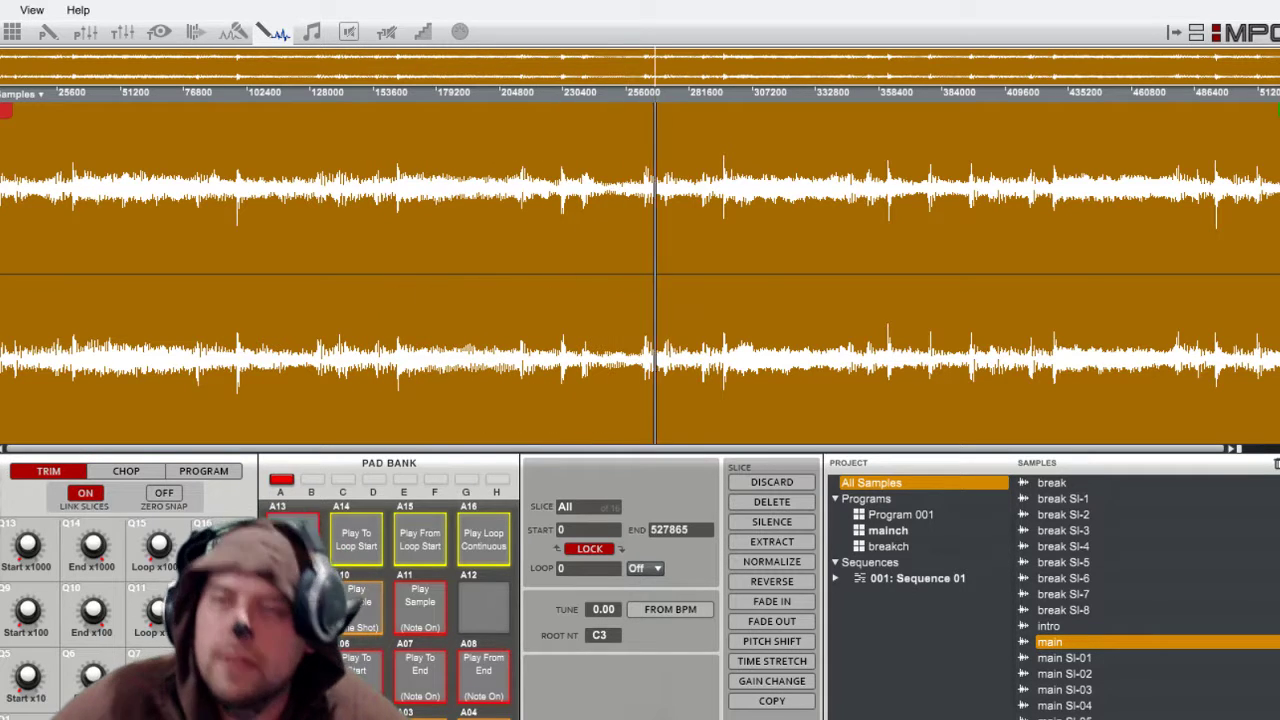
click(292, 542)
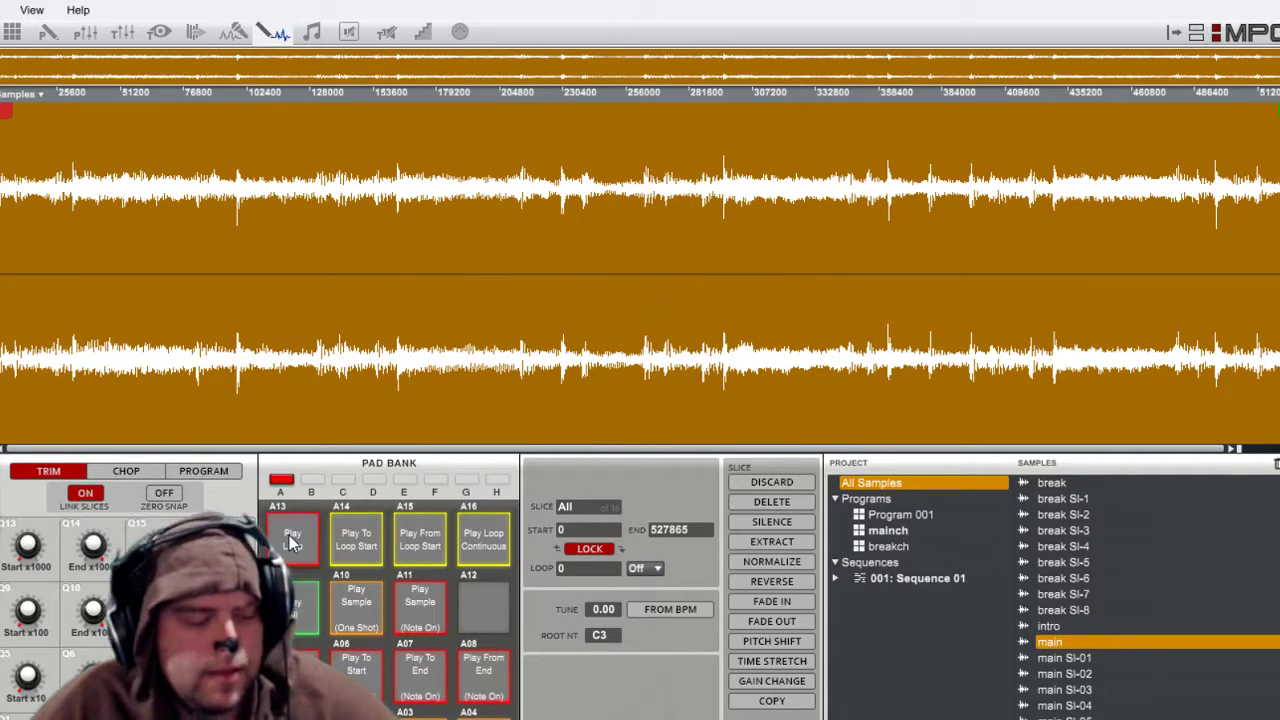
click(292, 542)
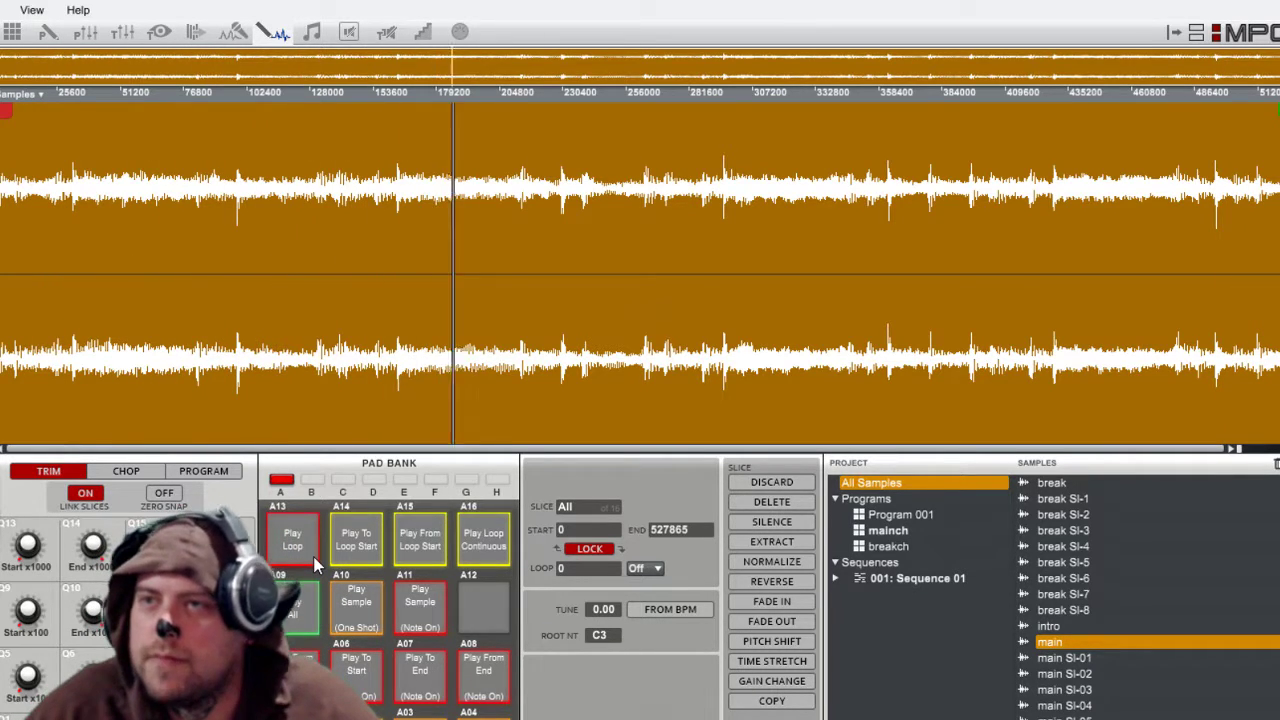
scroll(1093, 675, down, 3)
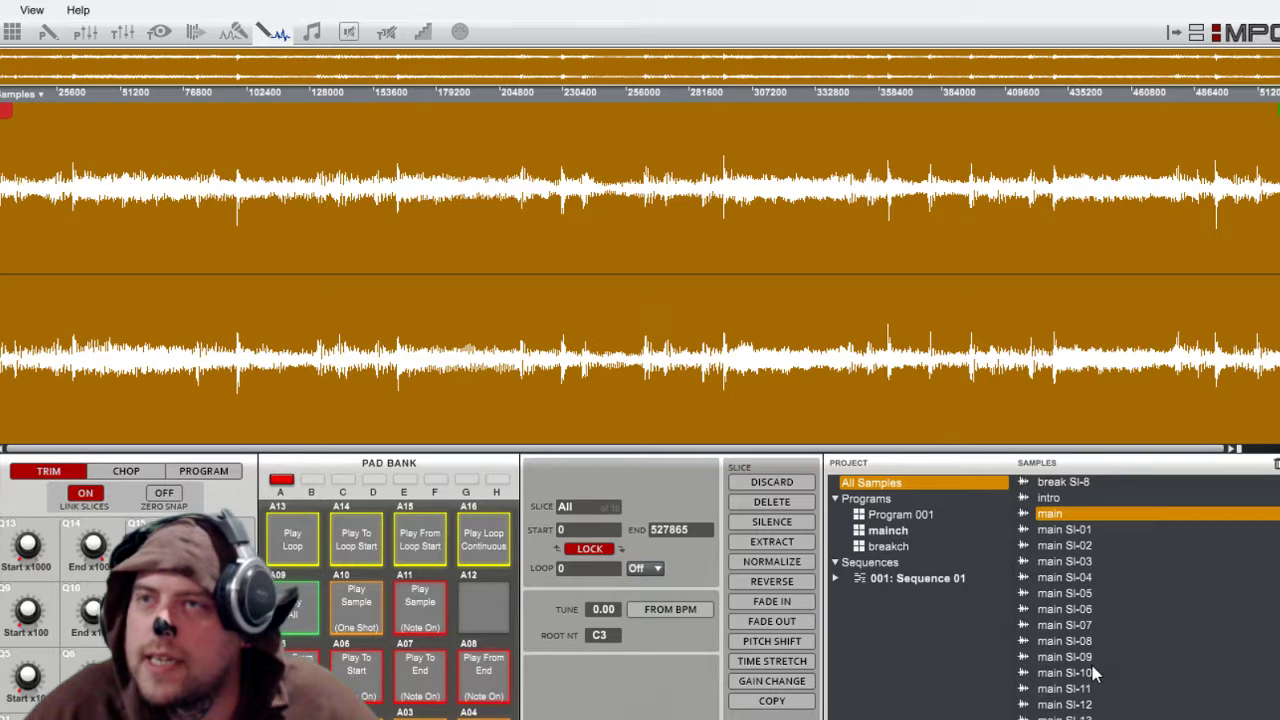
scroll(1094, 680, up, 3)
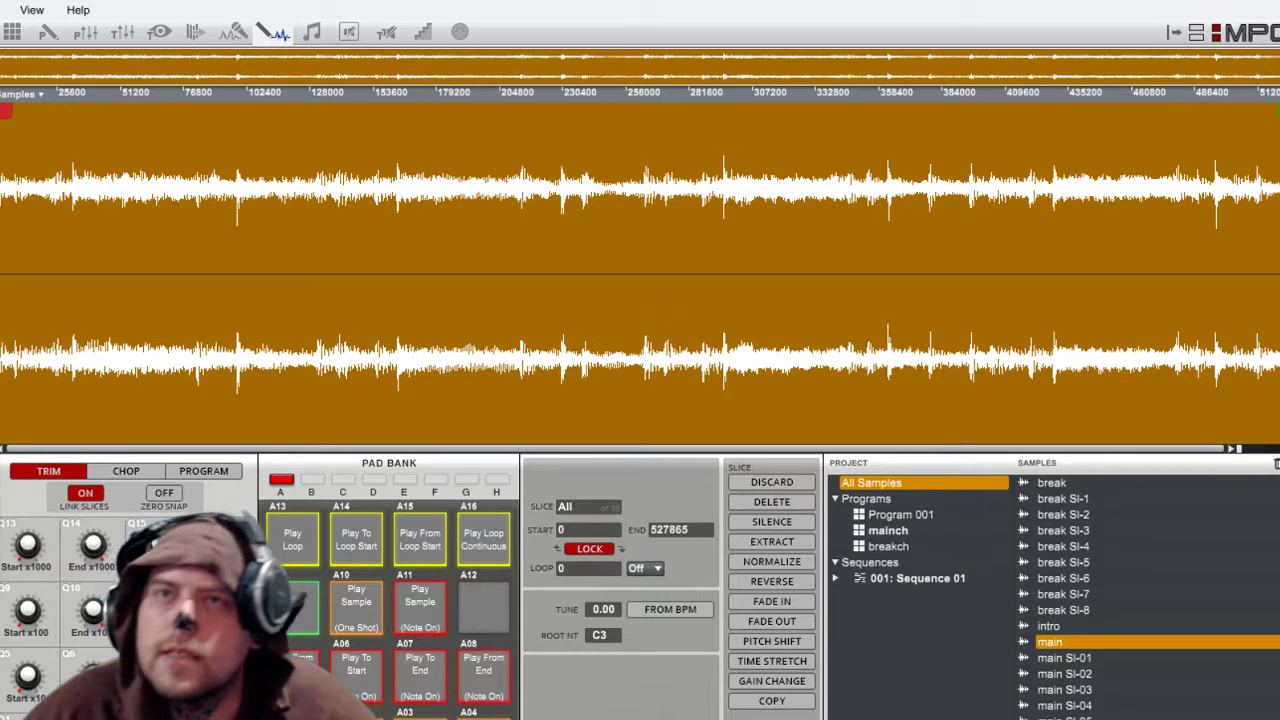
click(14, 32)
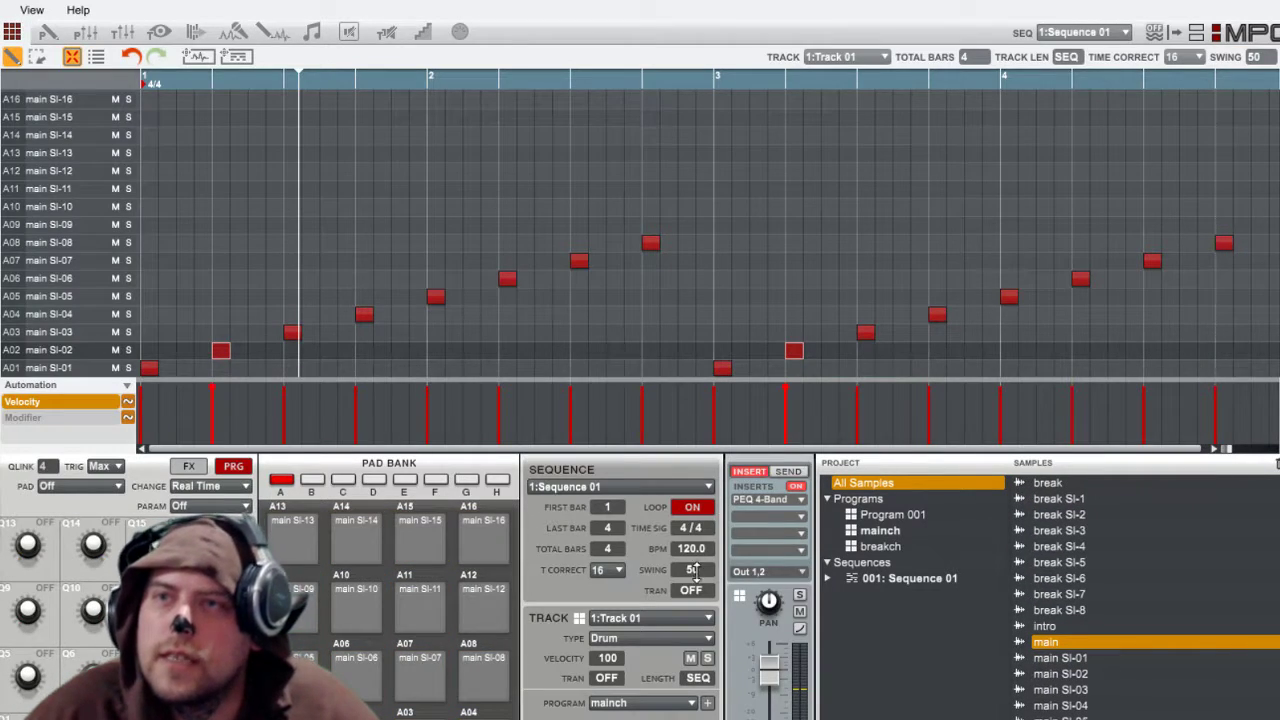
Step: Reopen the main sample to inspect its trim view and go back to the sequence grid
double_click(1065, 652)
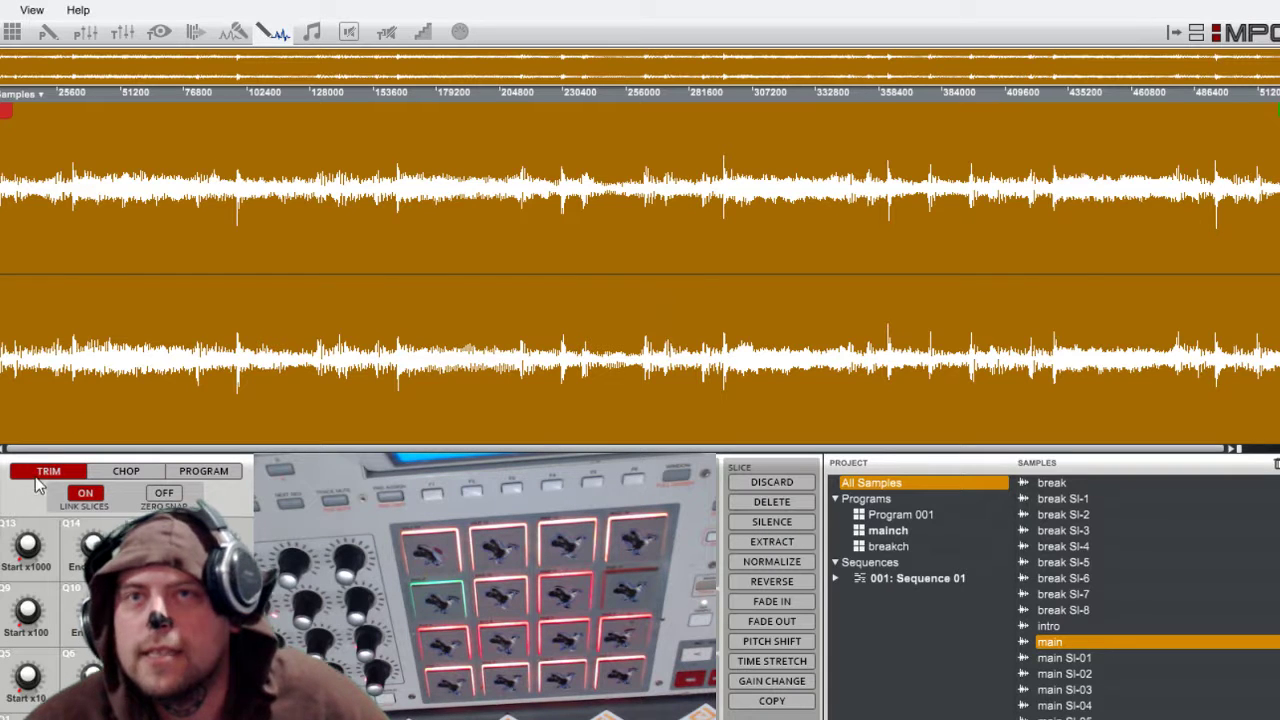
click(12, 32)
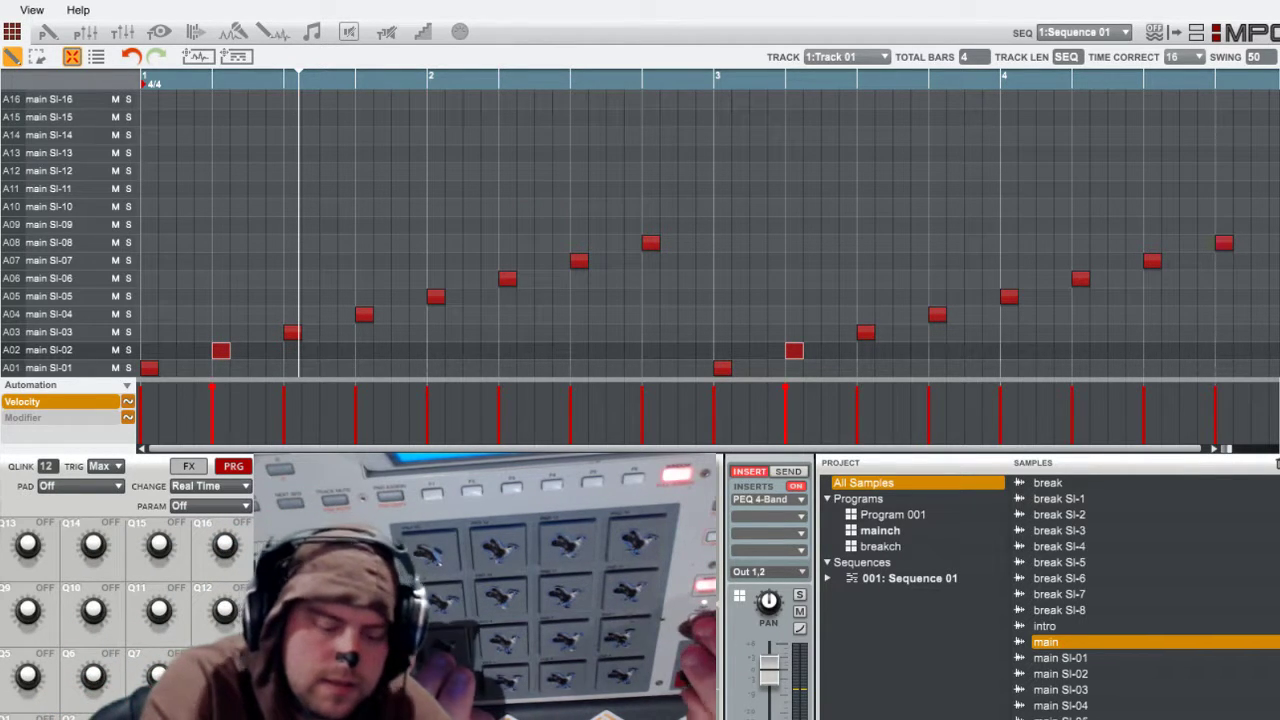
Step: Audition slices main Sl-01 to main Sl-04 in ascending order five times and start sequence playback
click(50, 368)
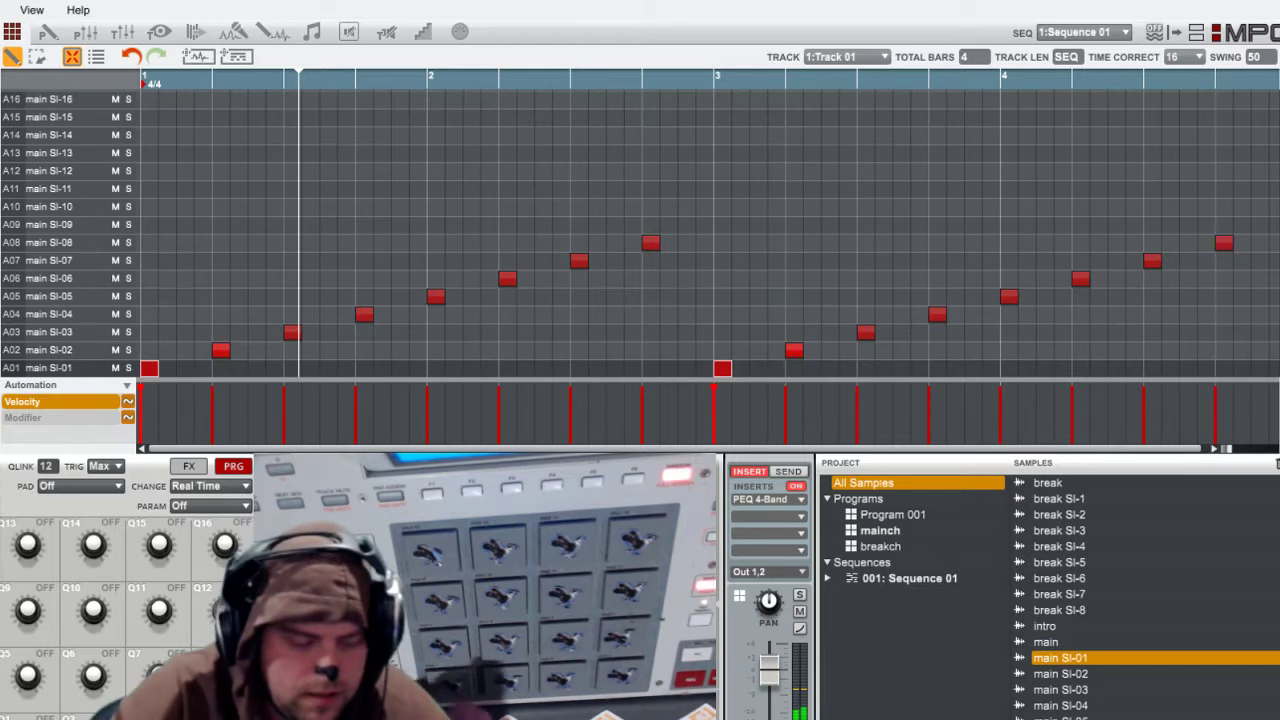
click(50, 350)
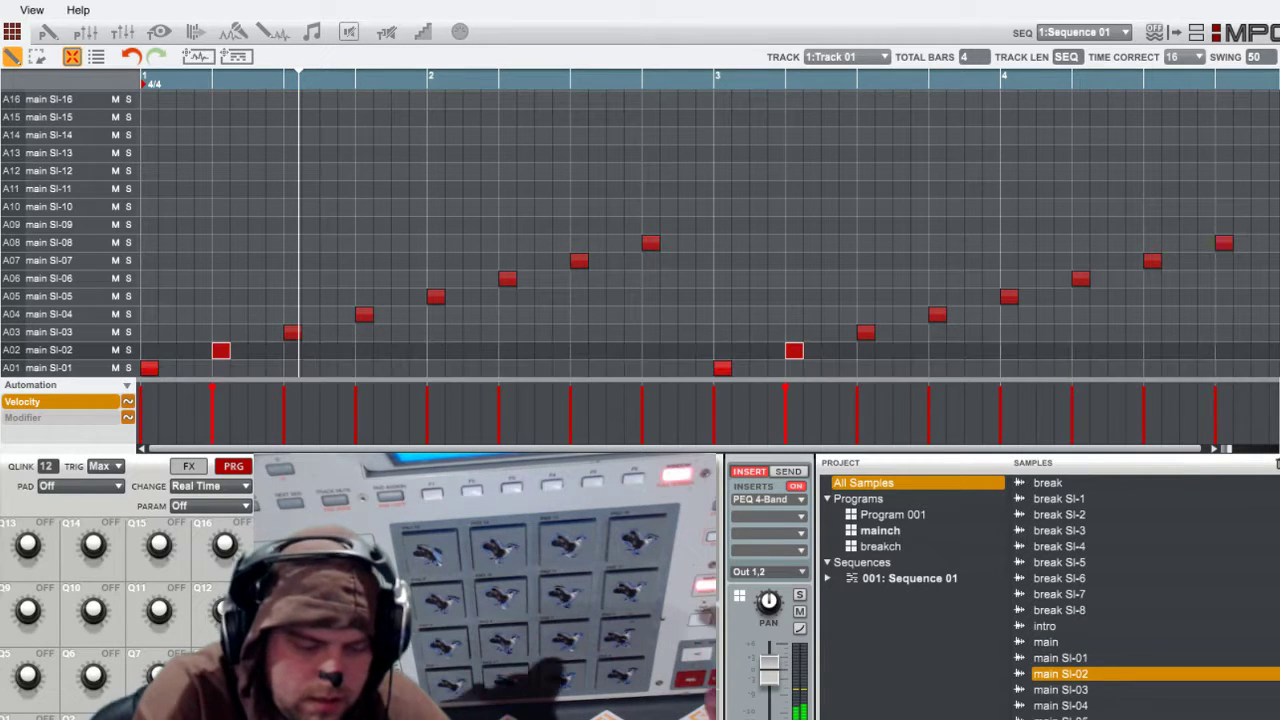
click(50, 332)
click(50, 314)
click(50, 368)
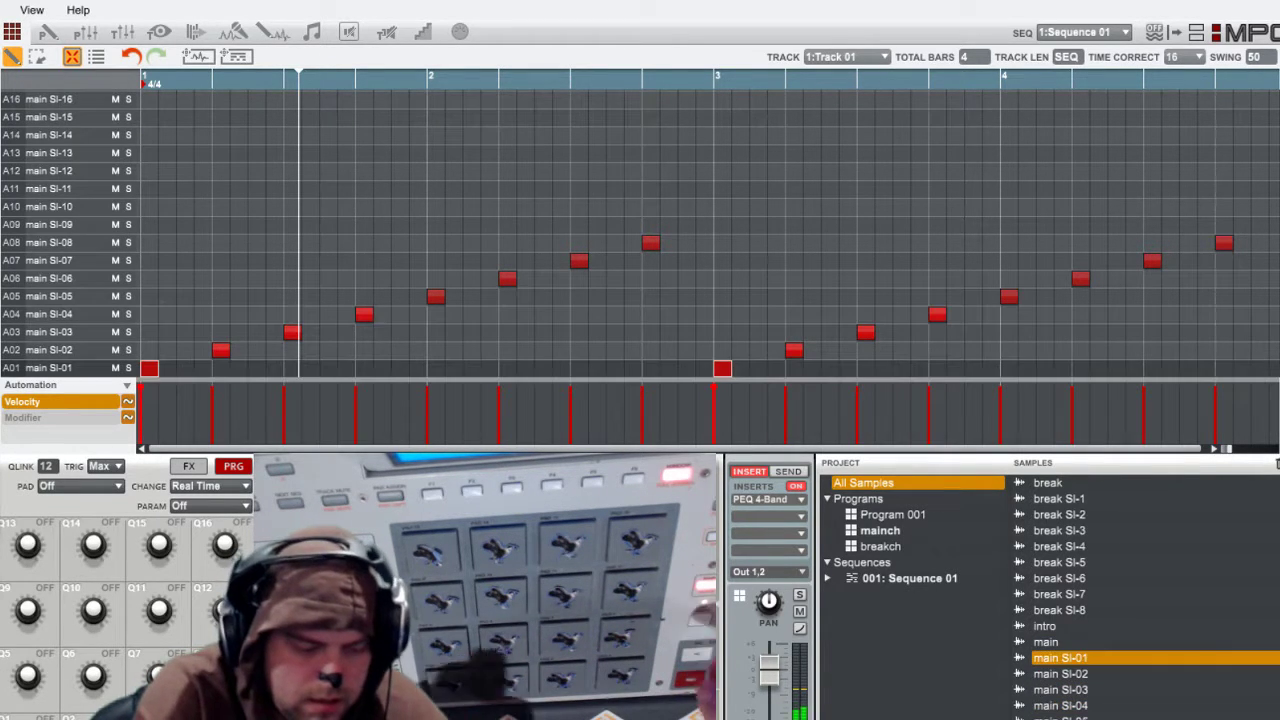
click(50, 350)
click(50, 332)
click(50, 314)
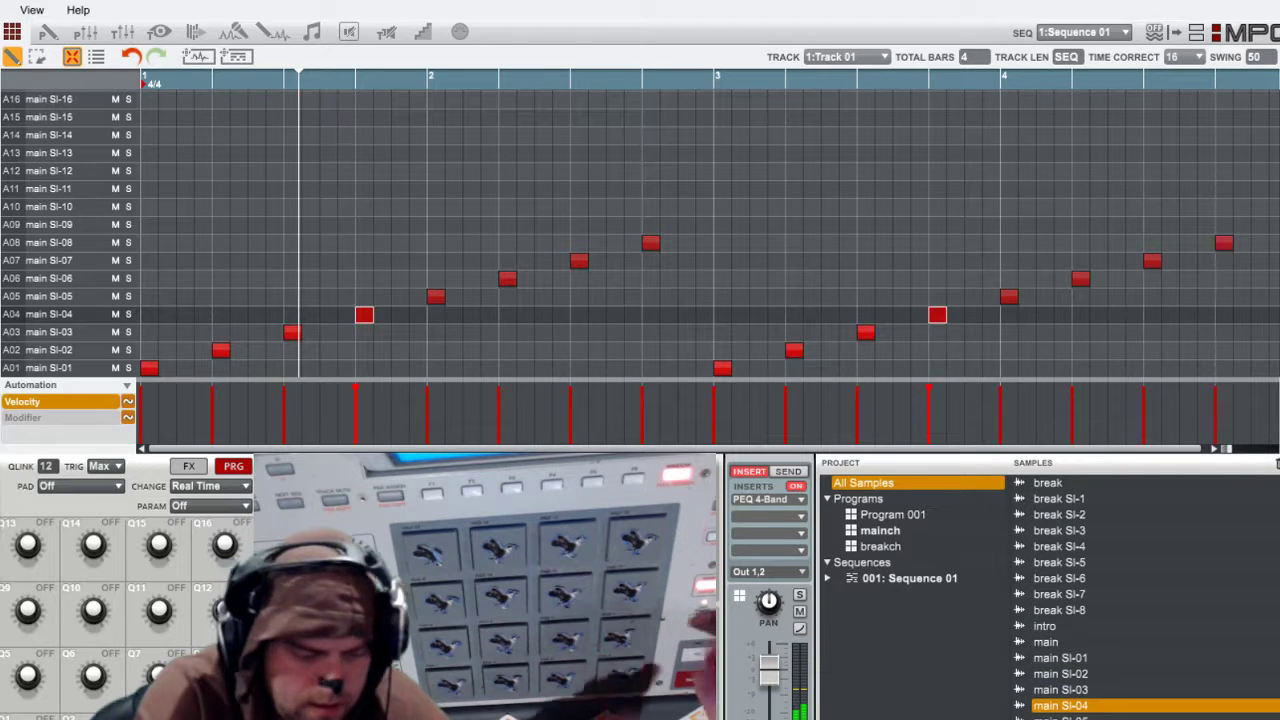
click(50, 368)
click(50, 350)
click(50, 332)
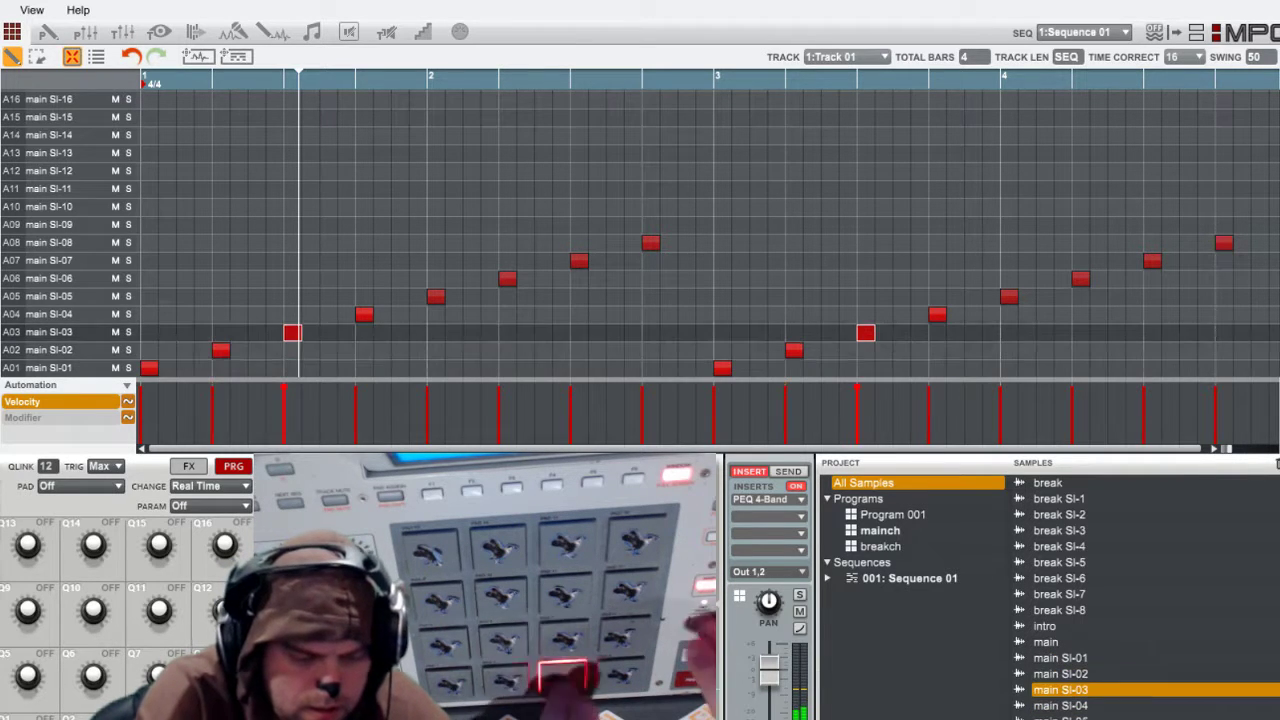
click(50, 314)
click(50, 368)
click(50, 350)
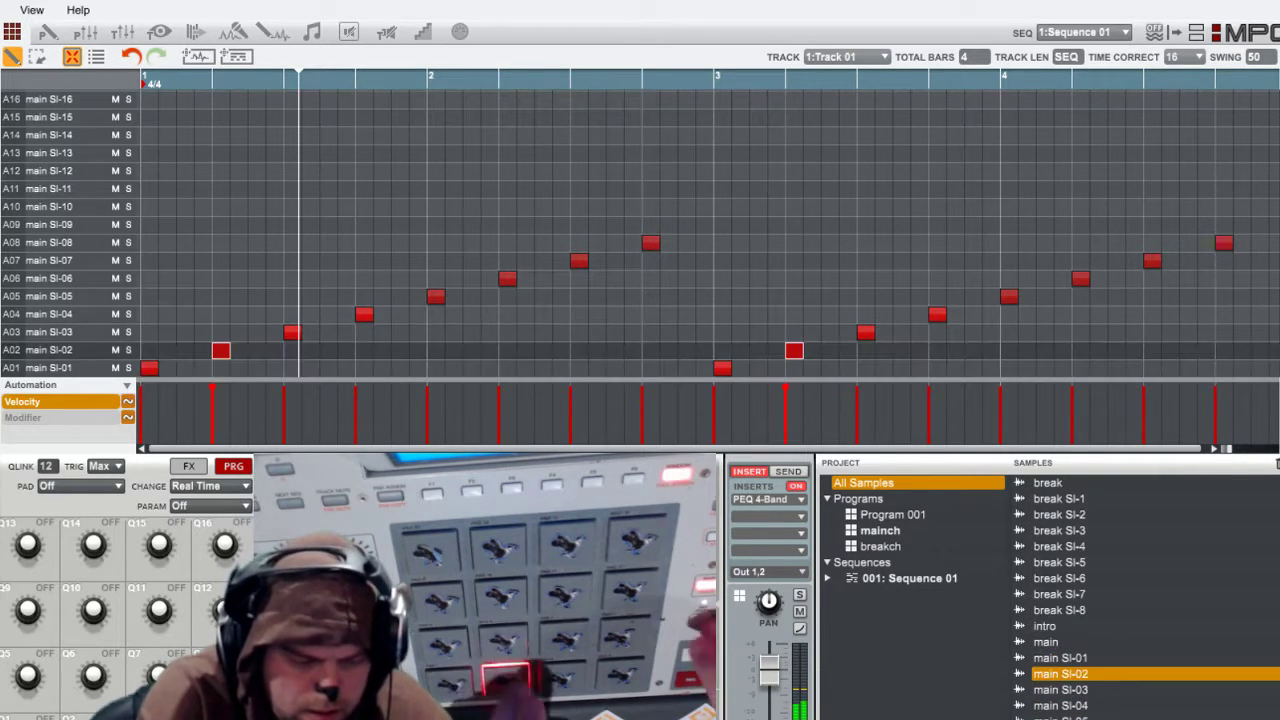
click(50, 332)
click(50, 314)
click(50, 368)
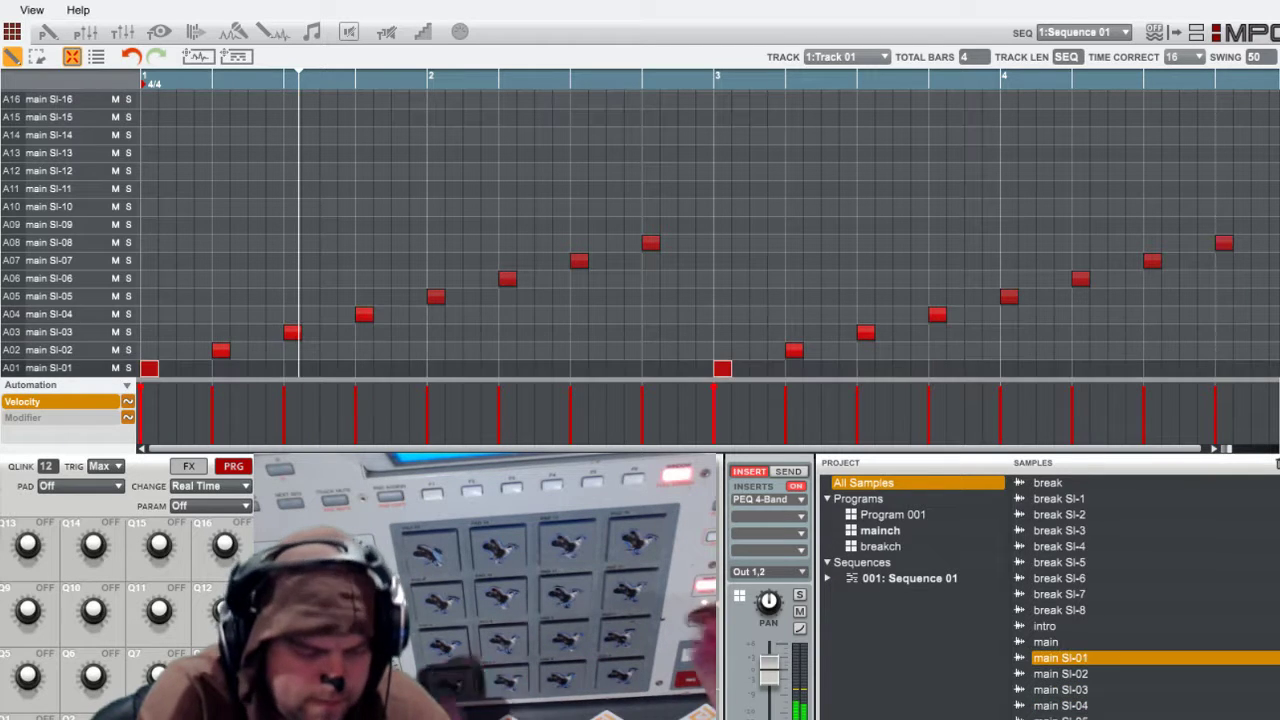
click(50, 350)
click(50, 332)
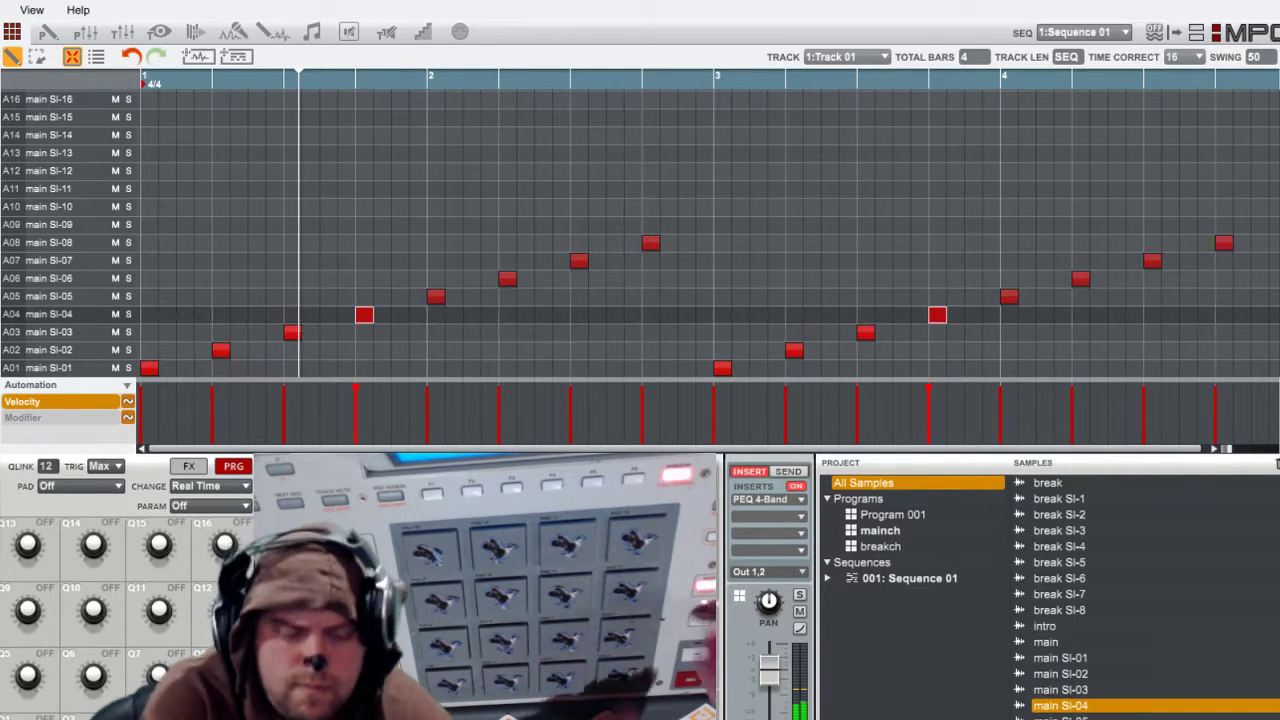
click(50, 314)
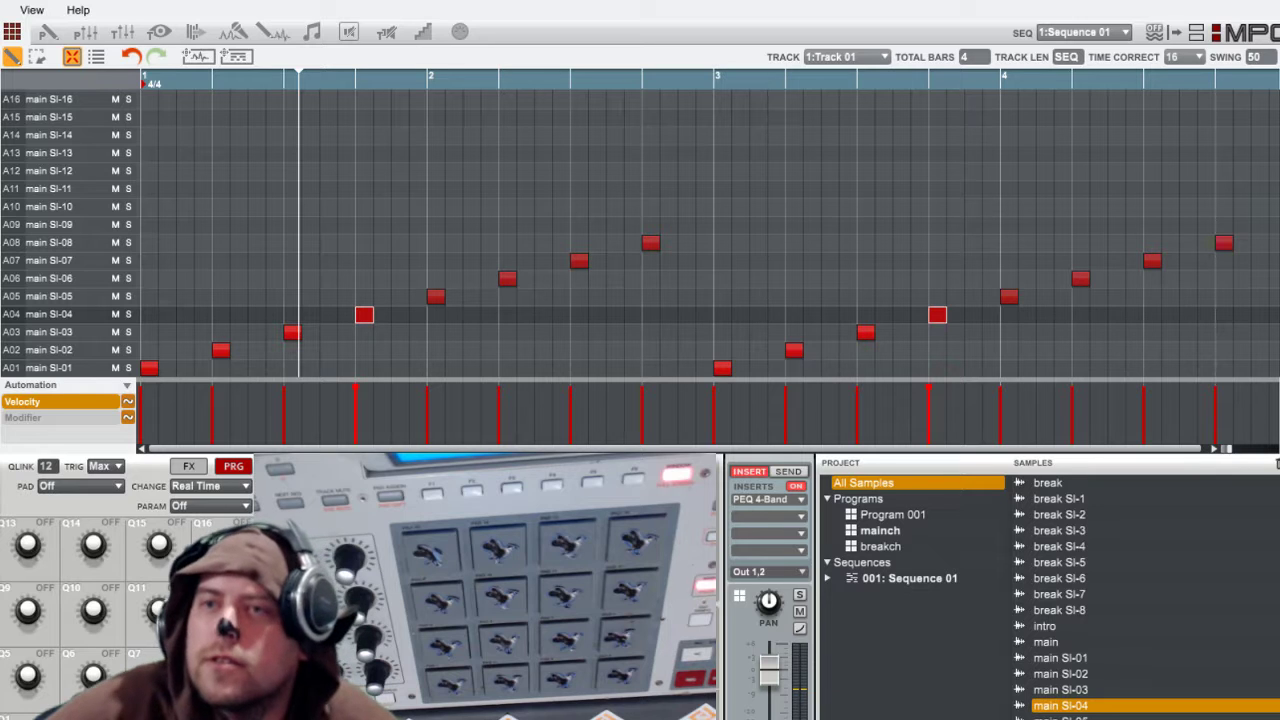
key(space)
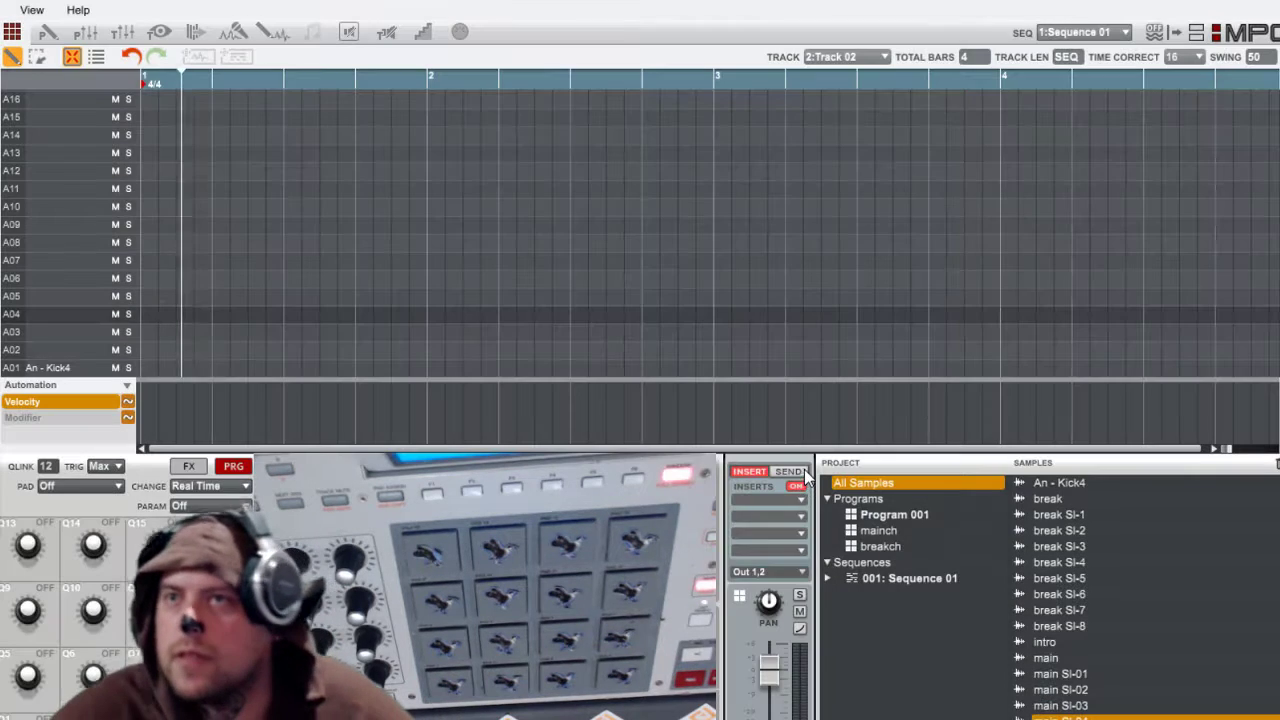
Step: Set the first send level of the kick program on Track 02 to 77% and return to its inserts
click(803, 473)
mouse_move(749, 540)
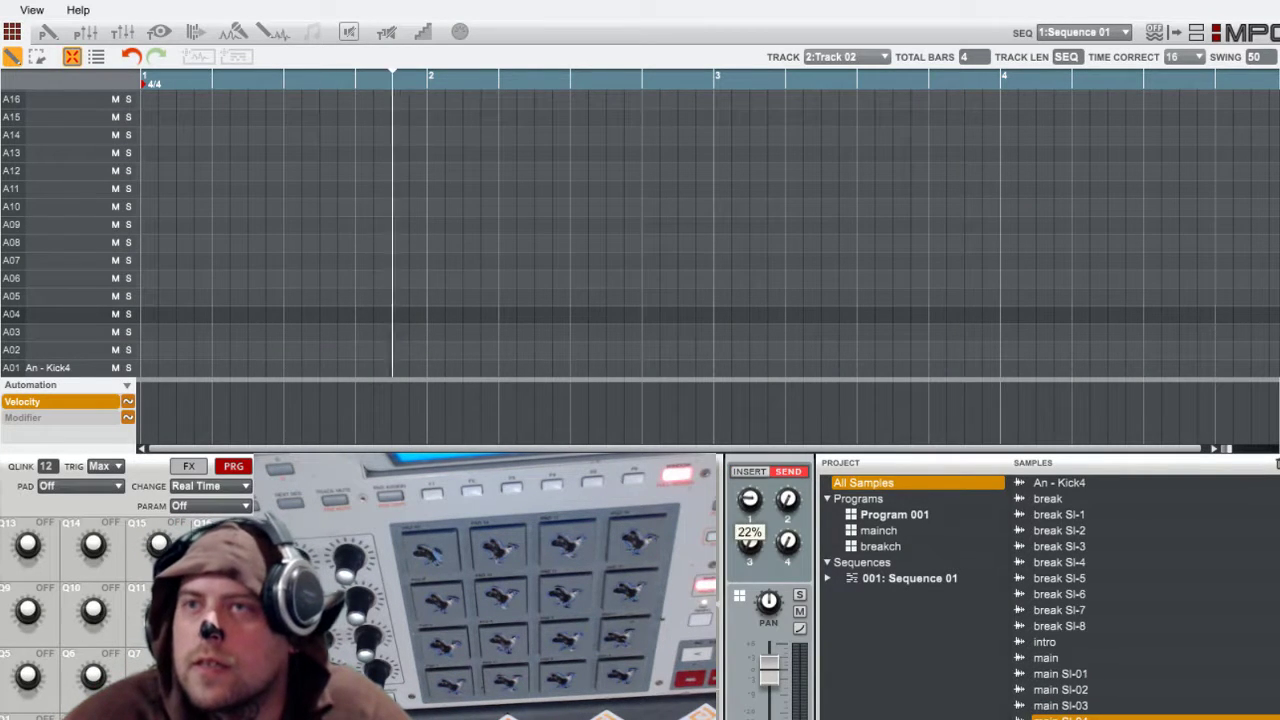
drag(749, 540, 749, 485)
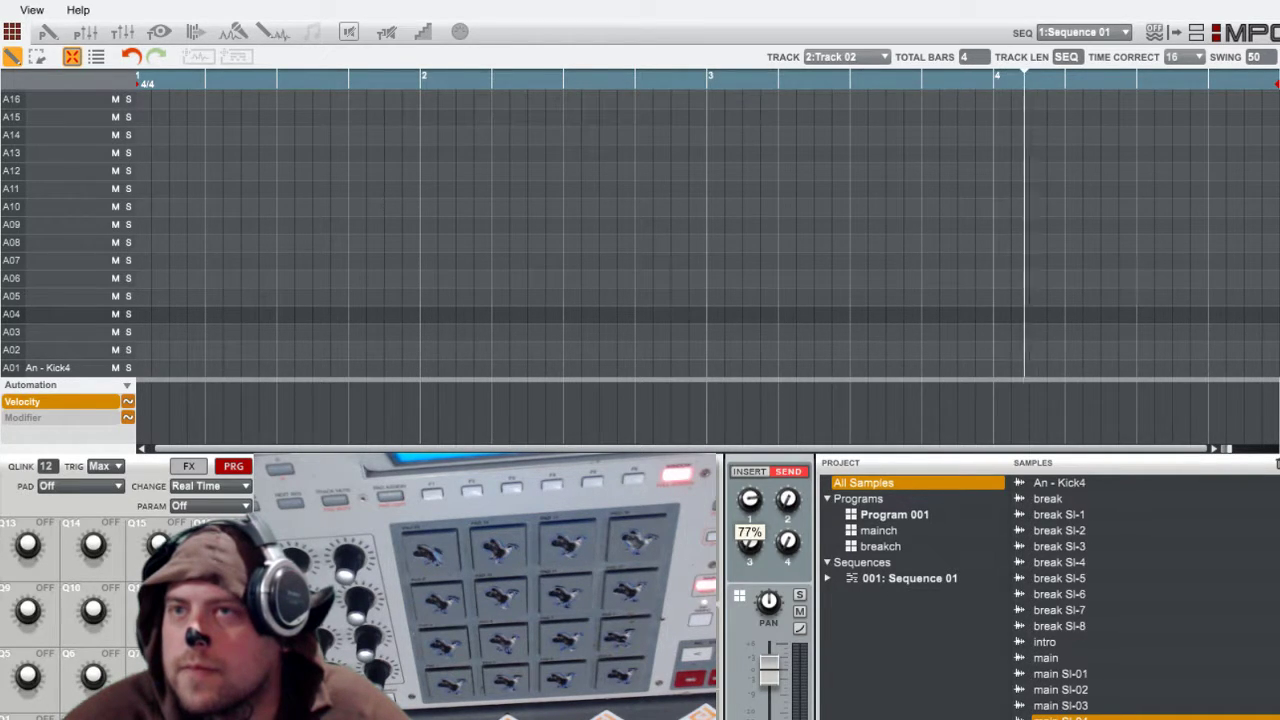
click(749, 472)
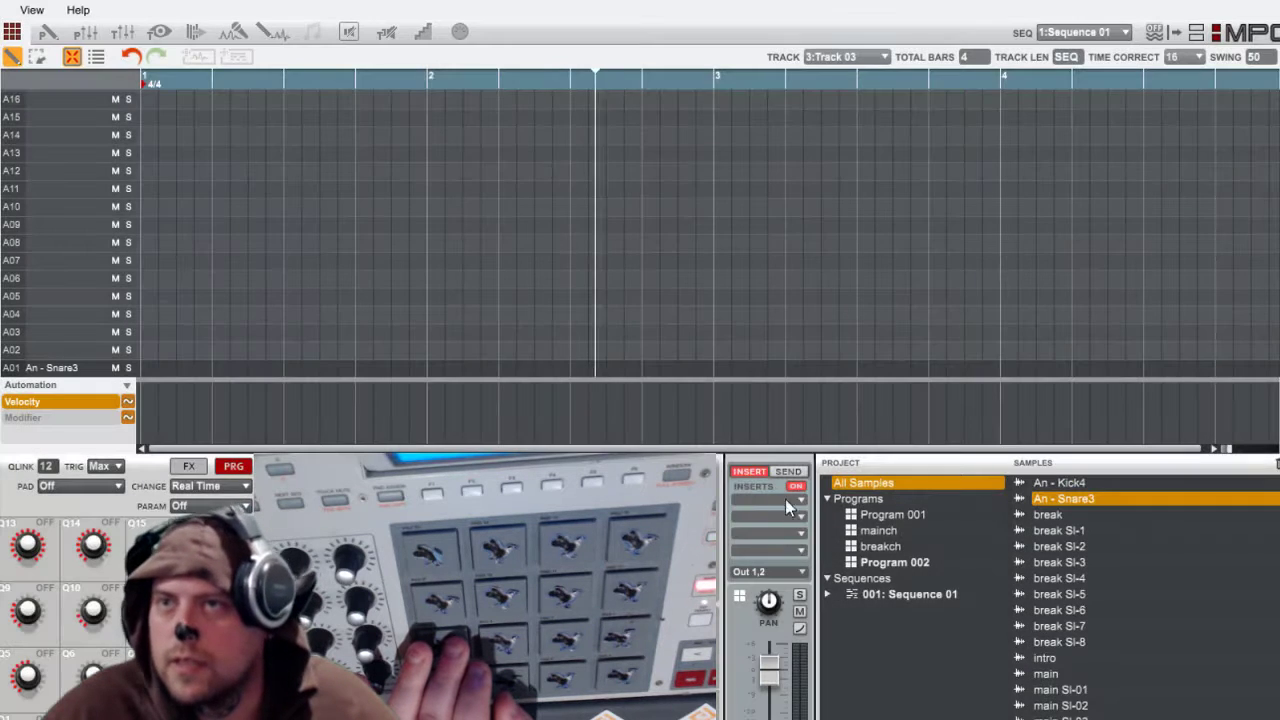
Step: Set the snare program's first send level to 34% and load an effect into its first insert slot
click(788, 471)
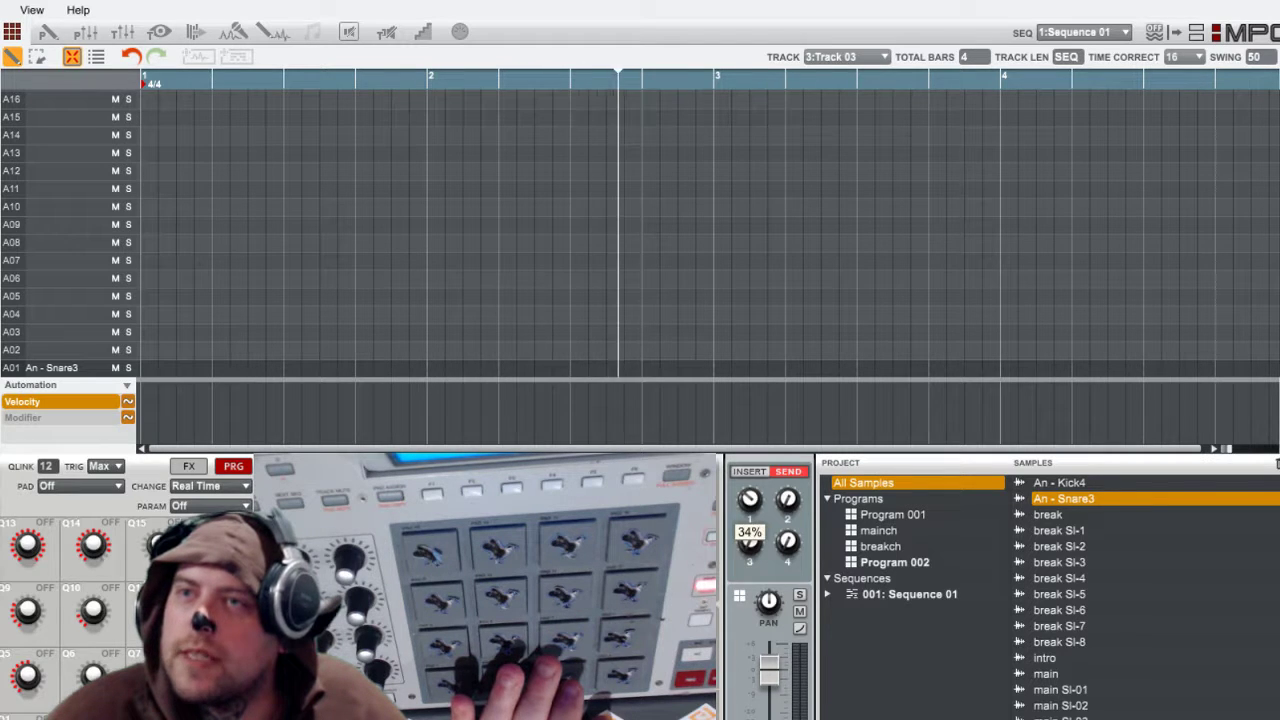
click(758, 471)
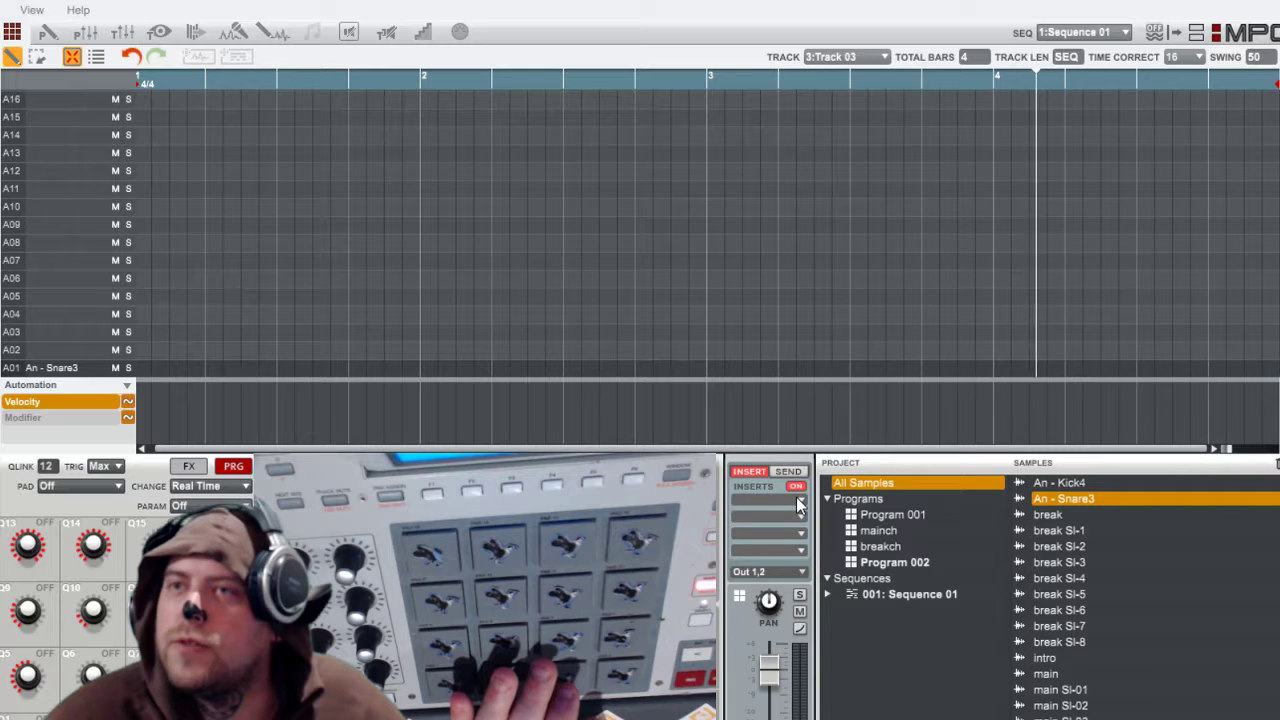
click(768, 499)
click(926, 538)
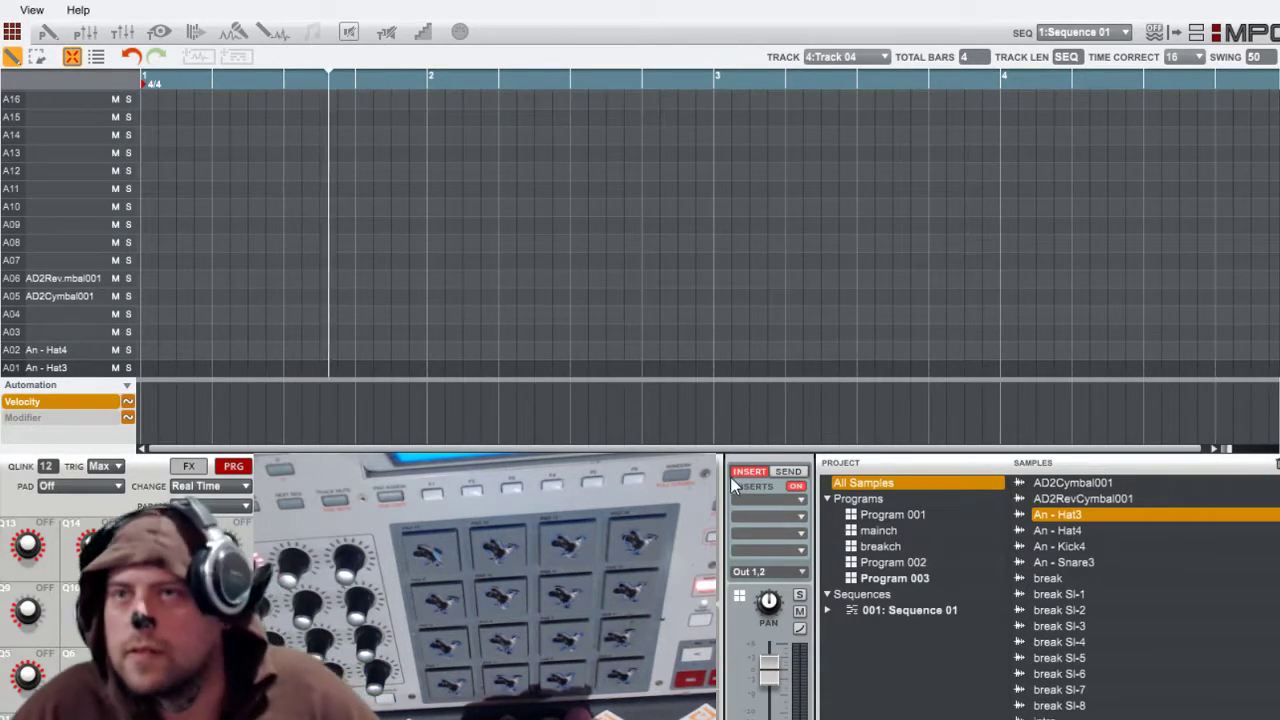
Step: Set the first send level of the hat and cymbal program on Track 04 to 33% and return to its inserts
click(786, 471)
mouse_move(749, 540)
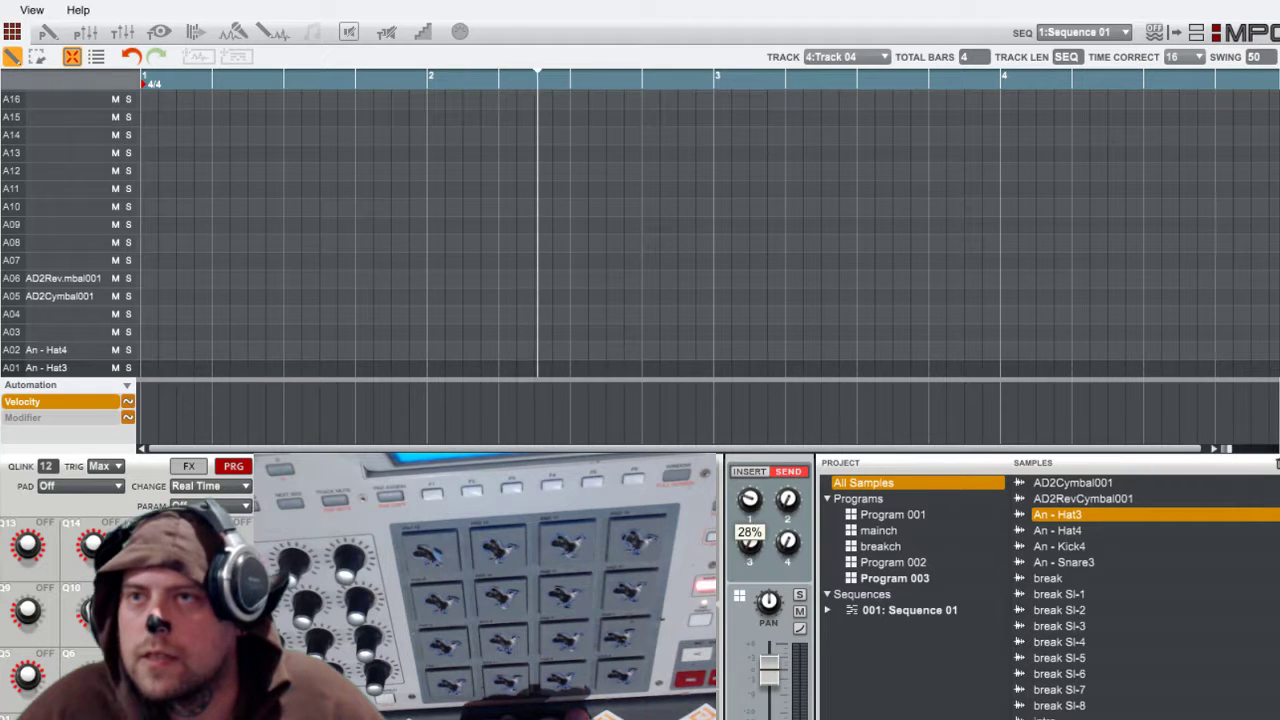
drag(749, 540, 749, 543)
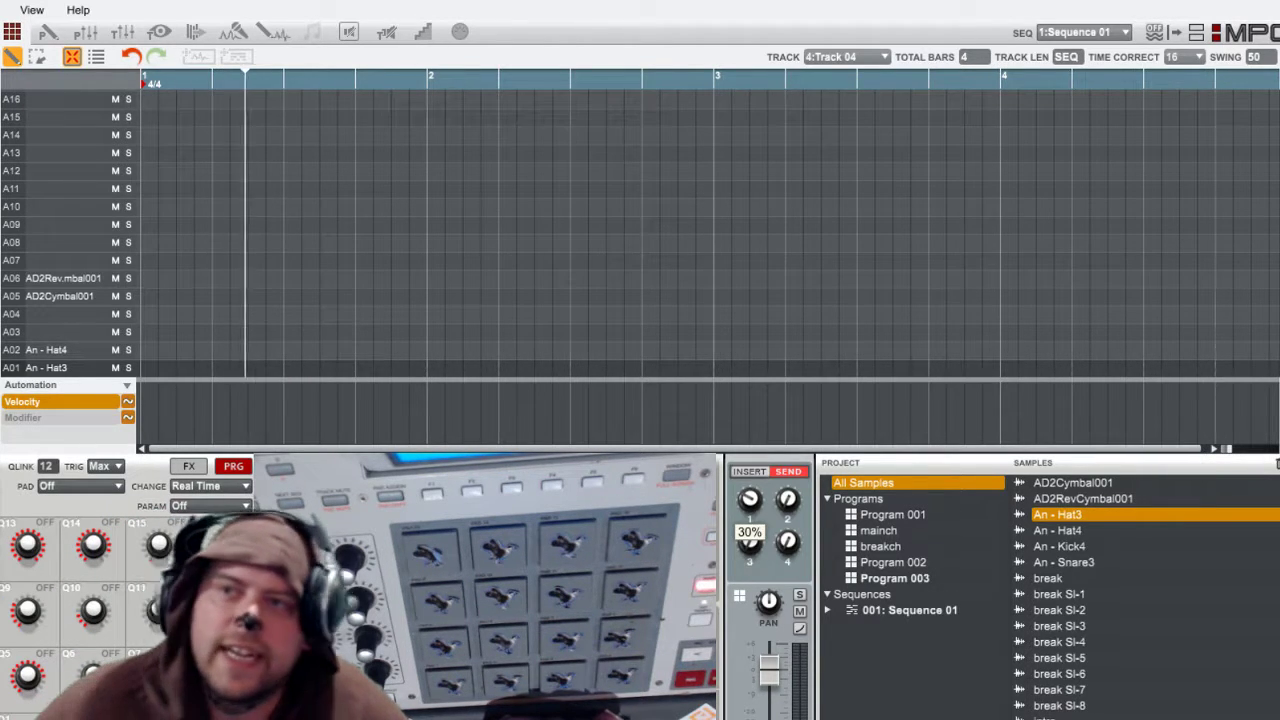
drag(749, 543, 749, 541)
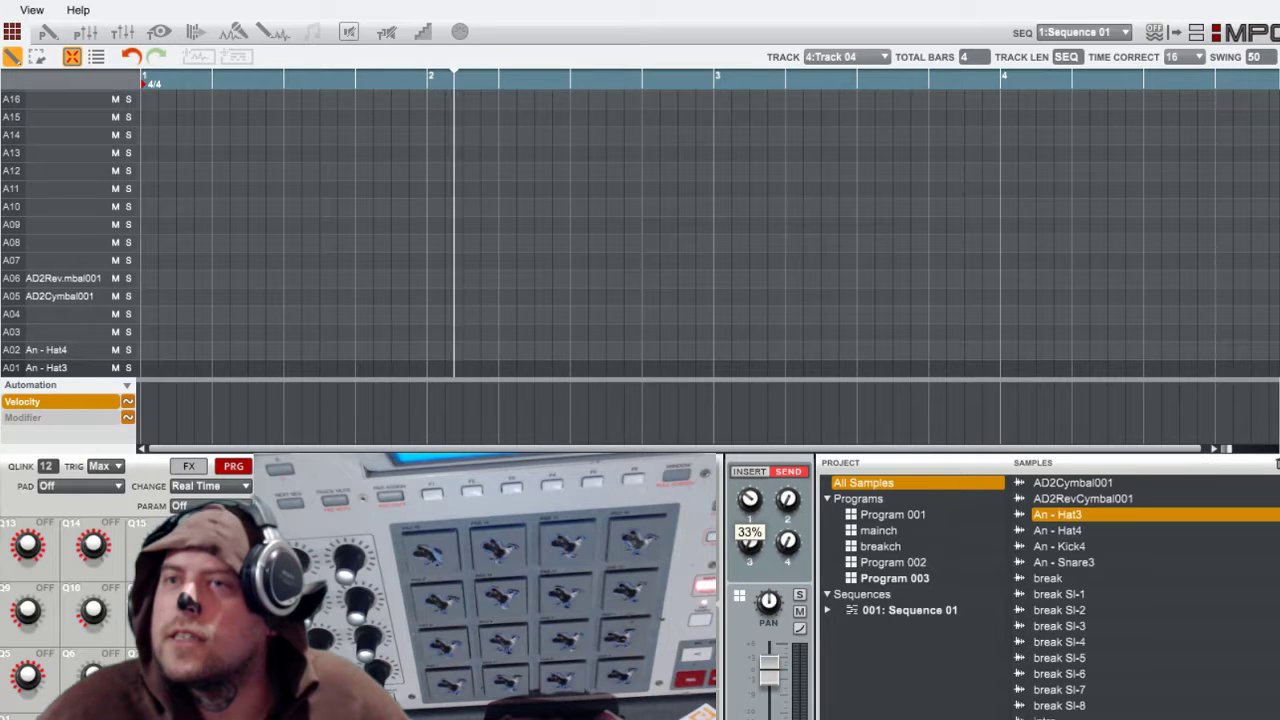
click(751, 471)
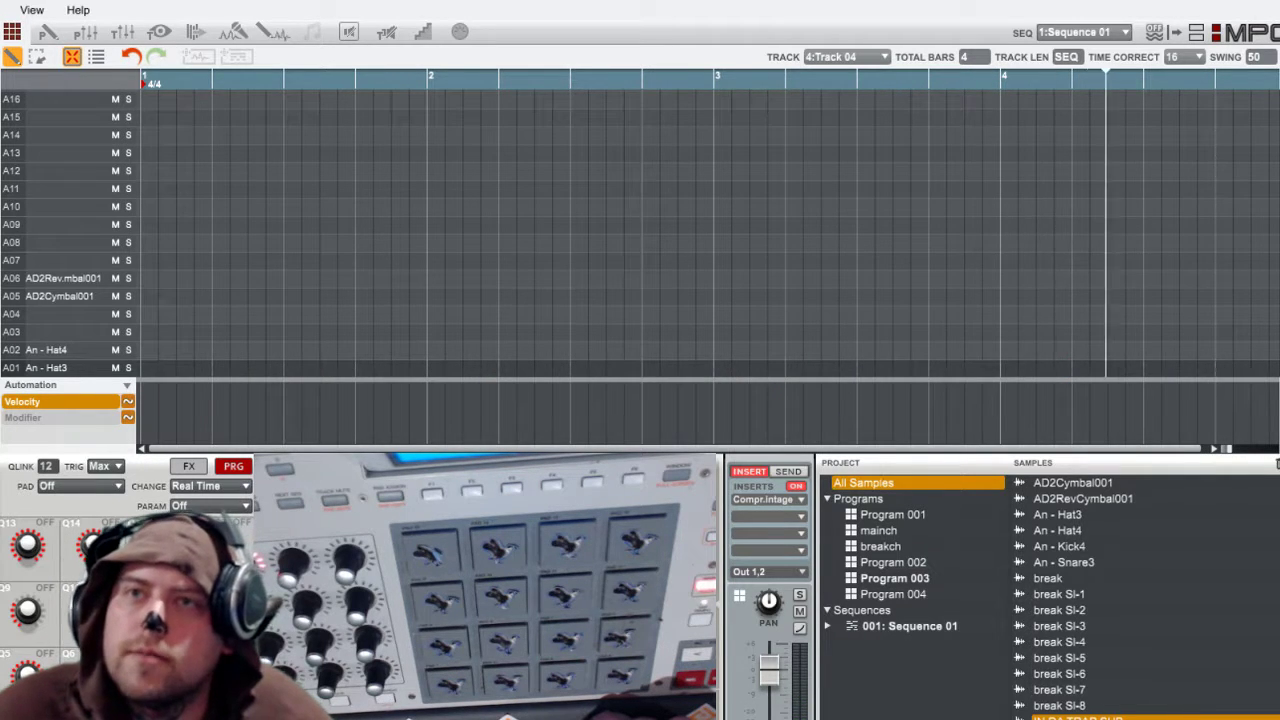
Step: Add a reverse cymbal hit halfway through beat 2 of bar 4 and a cymbal hit at the start of bar 1, lowering both velocities
click(148, 280)
drag(151, 280, 1119, 293)
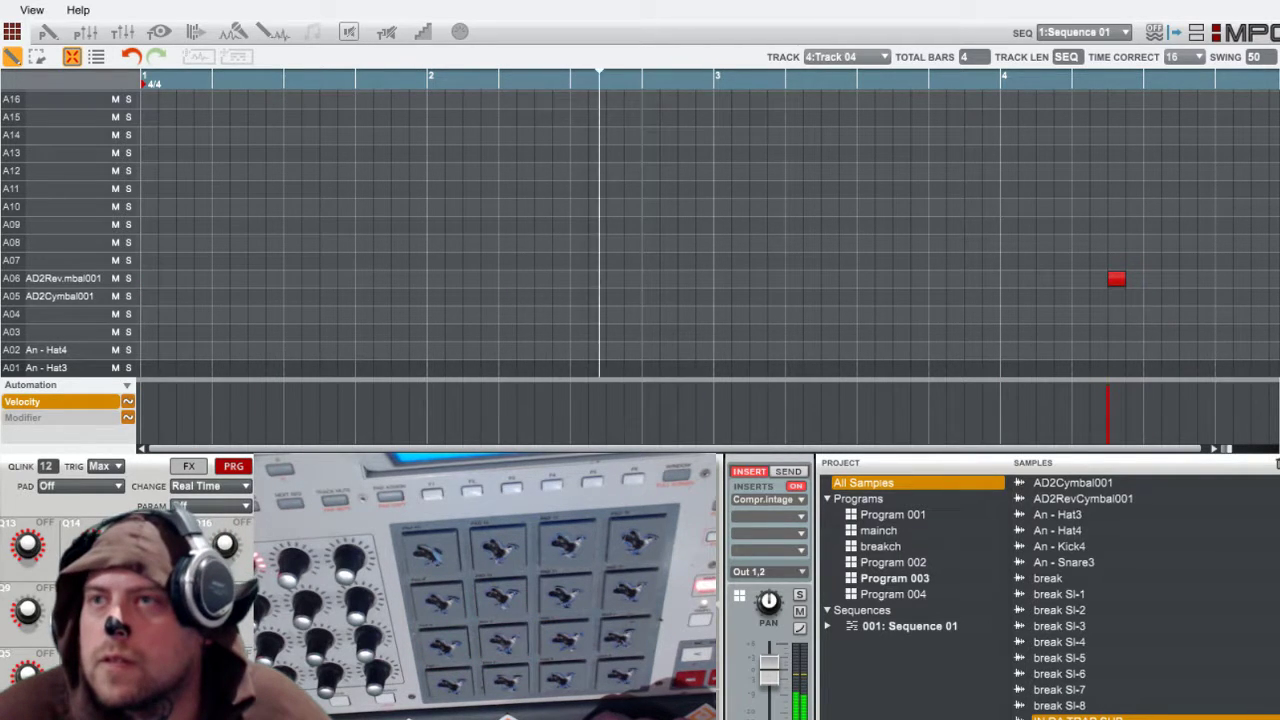
drag(1109, 400, 1115, 436)
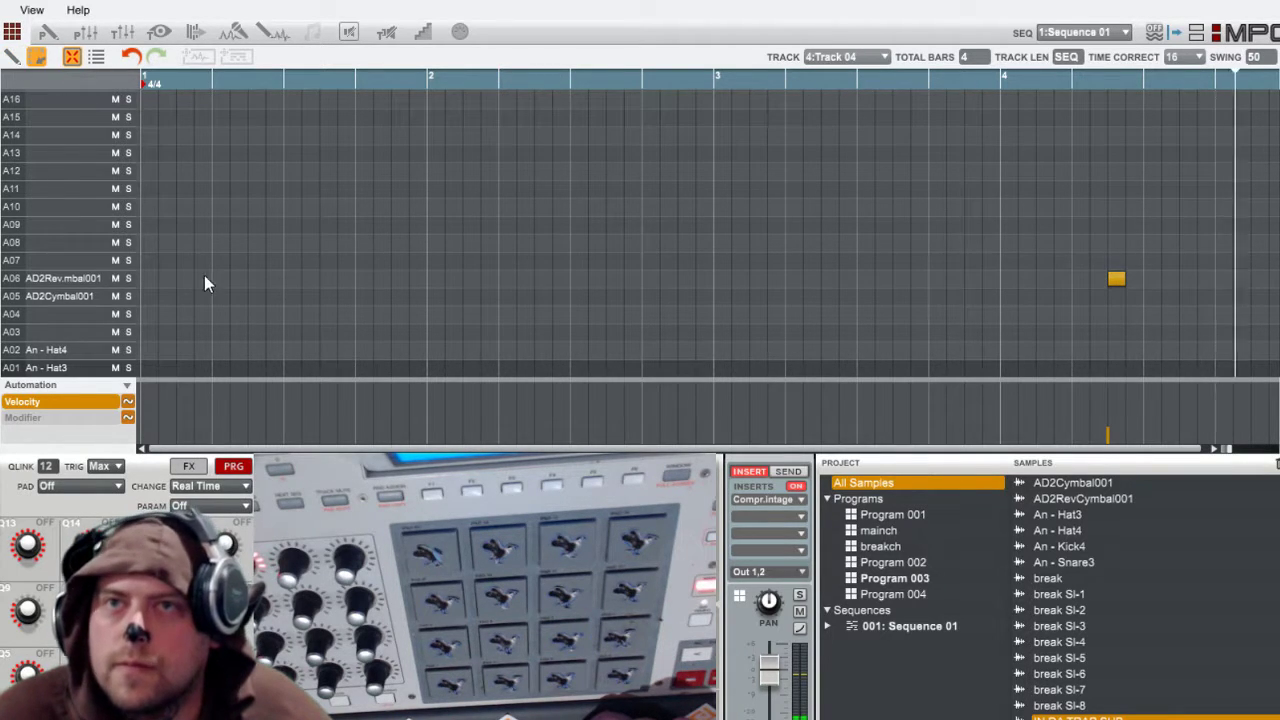
click(145, 294)
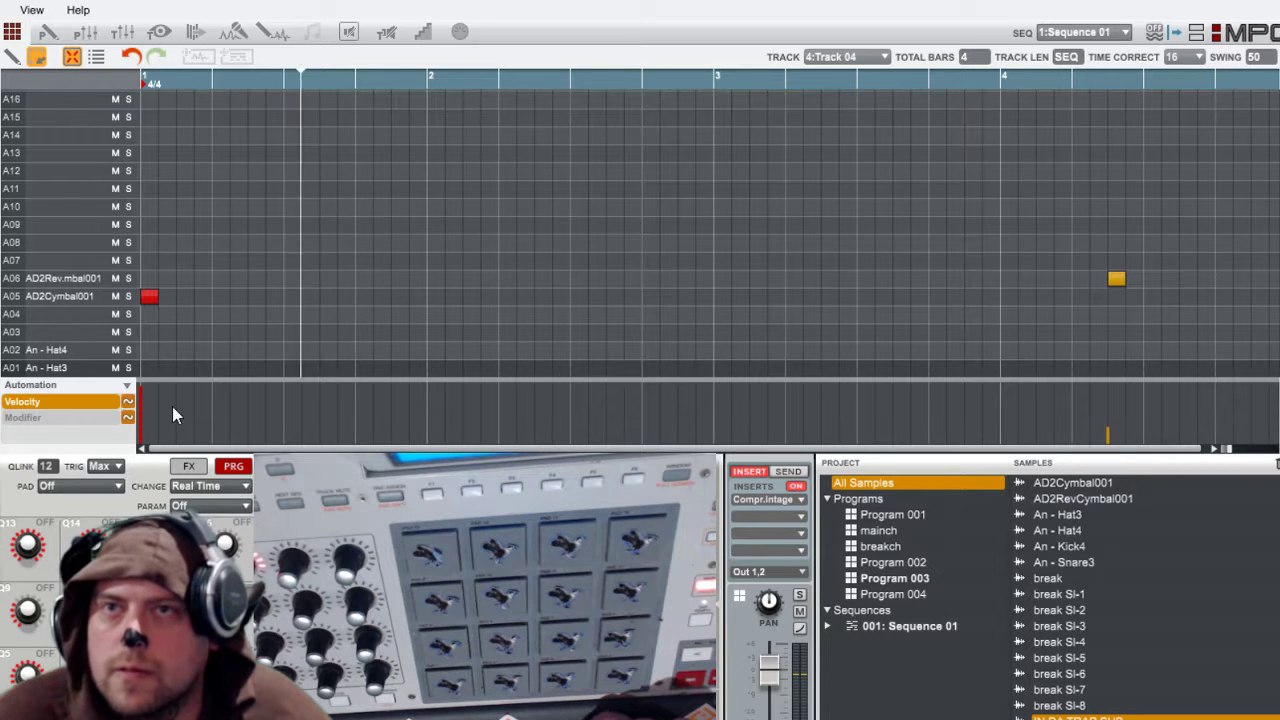
drag(143, 397, 142, 430)
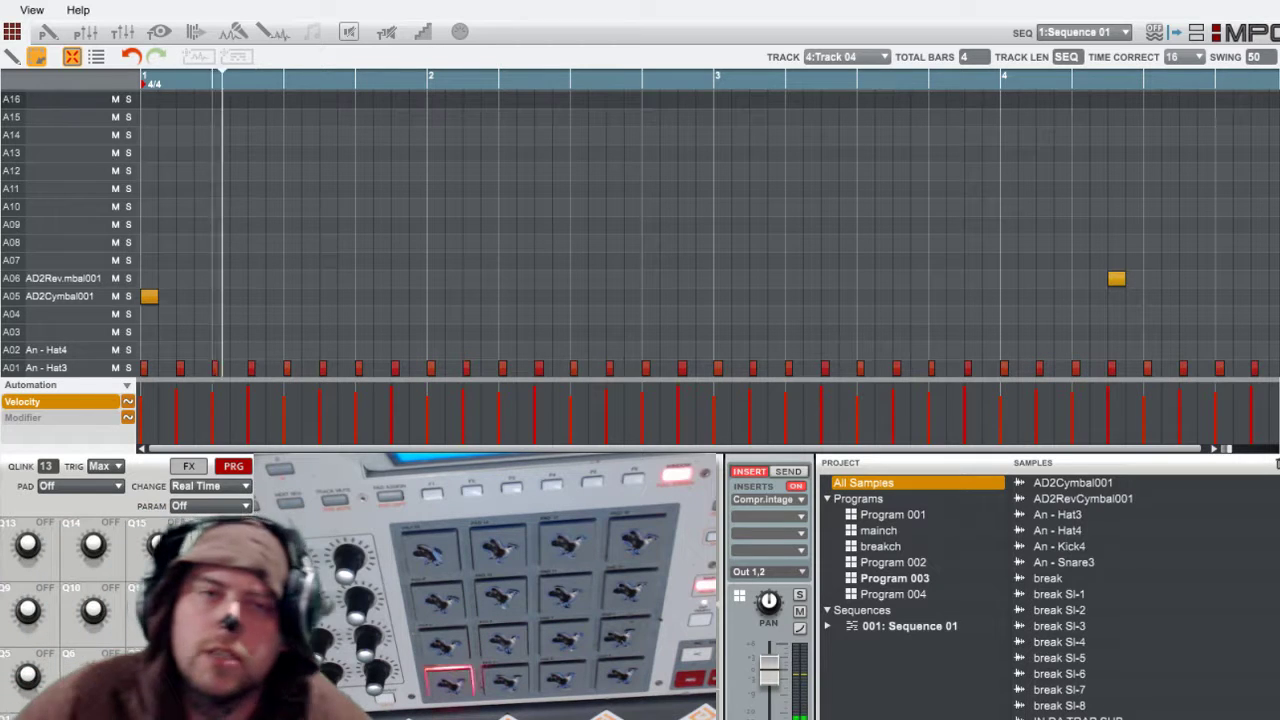
Step: Mute the hat, cymbal and reverse cymbal pads on Track 04 and the kick pad on Track 02
click(115, 368)
click(115, 350)
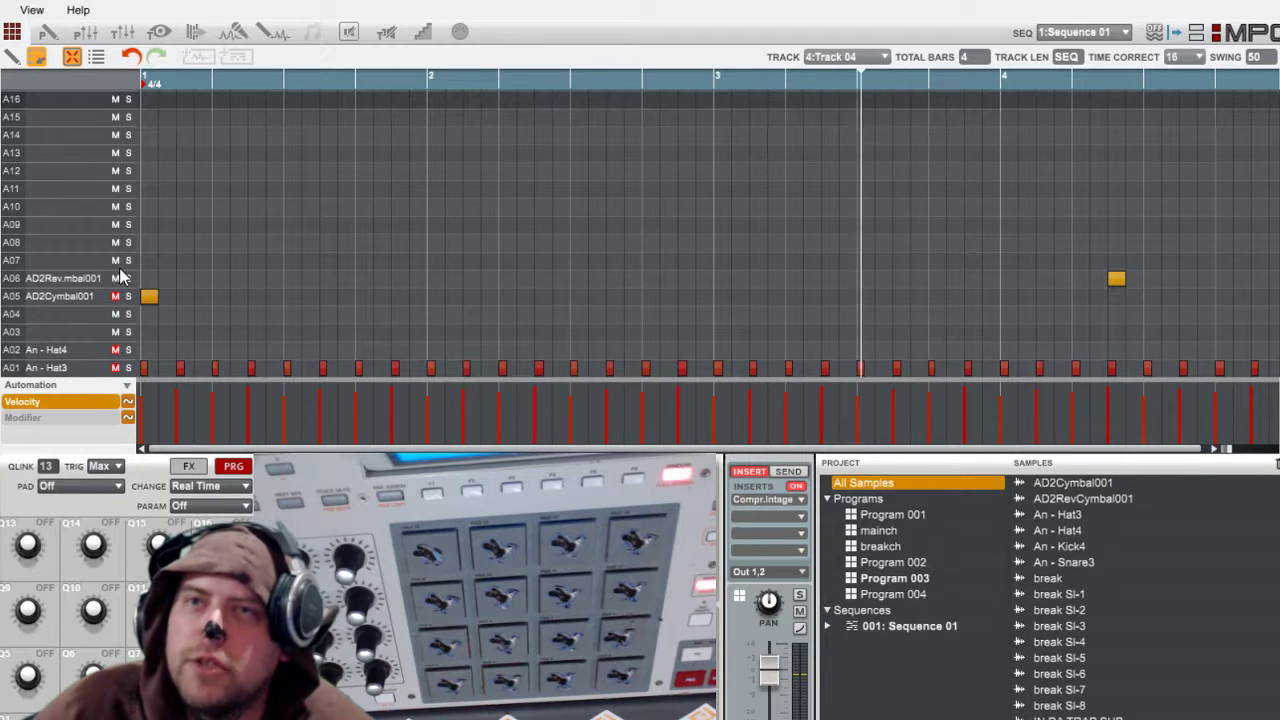
click(116, 278)
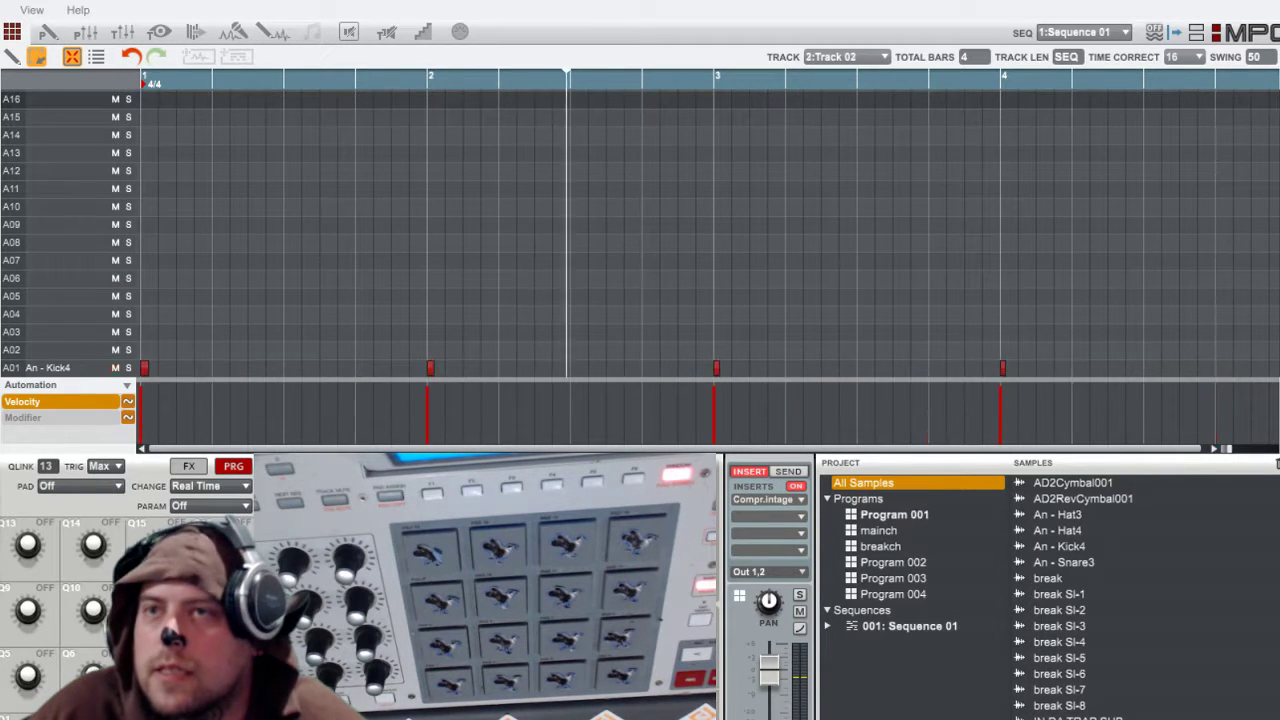
click(115, 368)
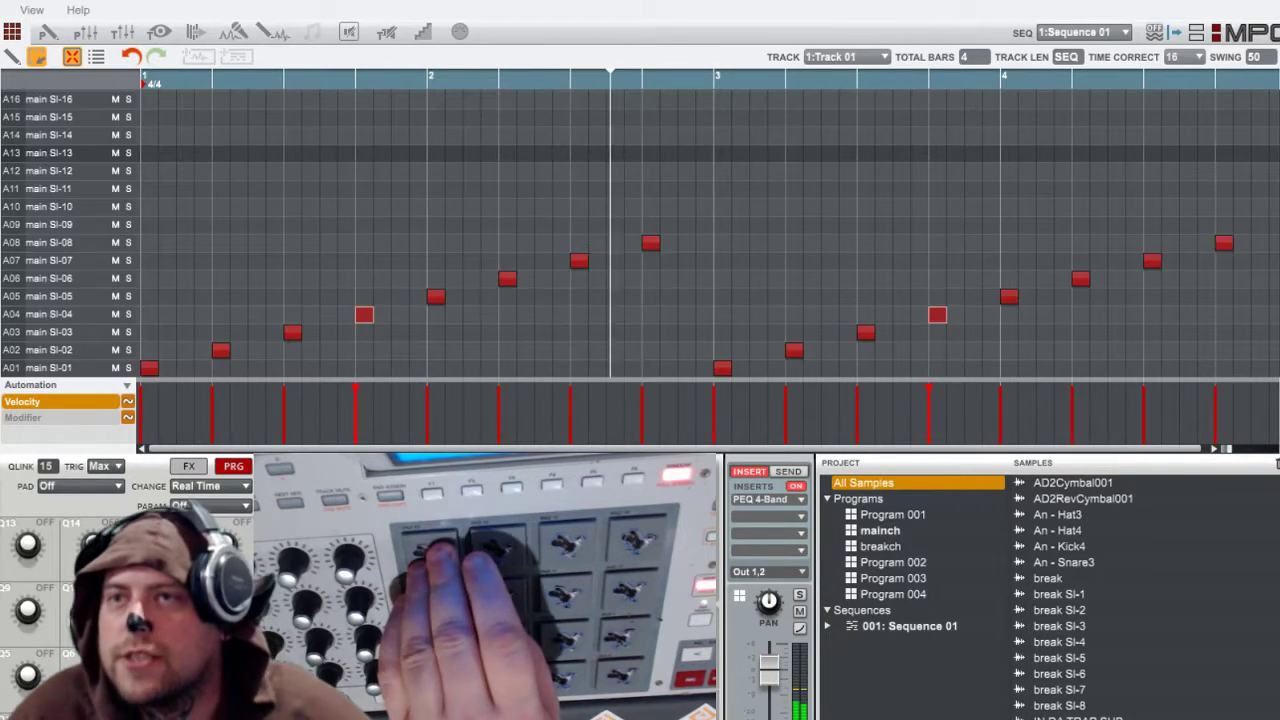
Step: Lower the main sample program's fader on Track 01 and set the sub program's level on Track 05 to +1.56 dB
drag(769, 665, 768, 688)
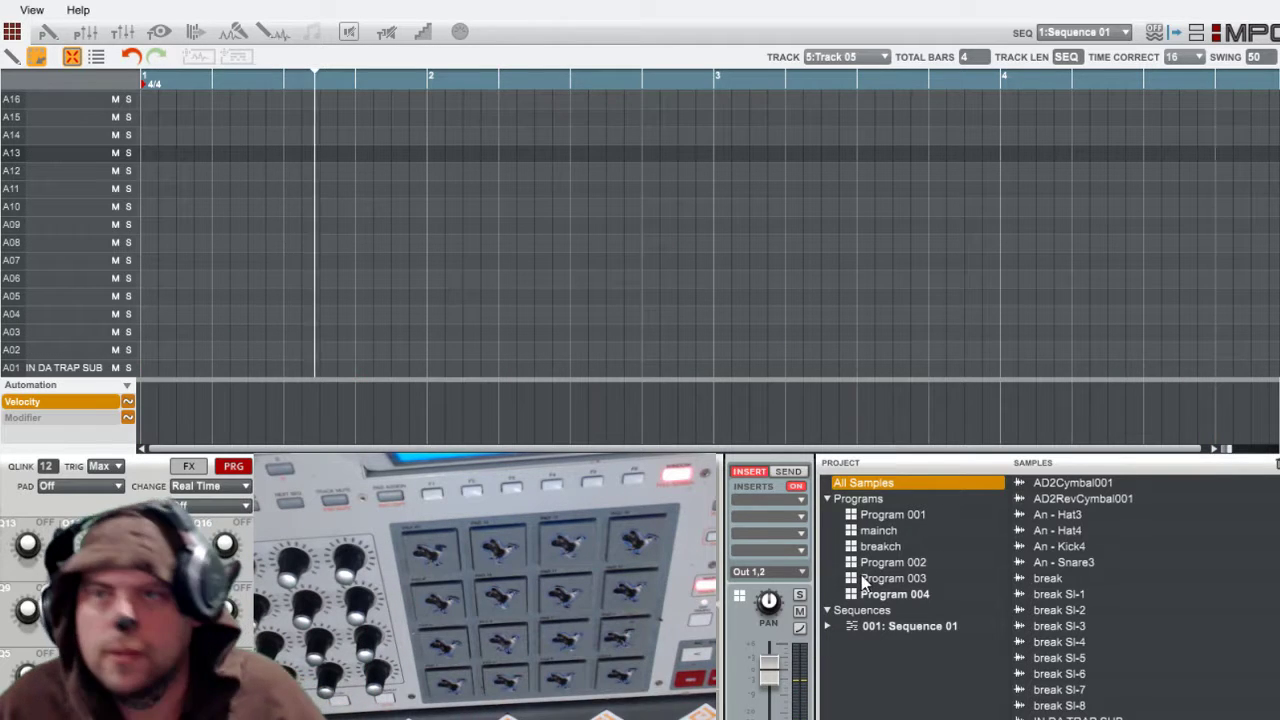
drag(770, 666, 778, 680)
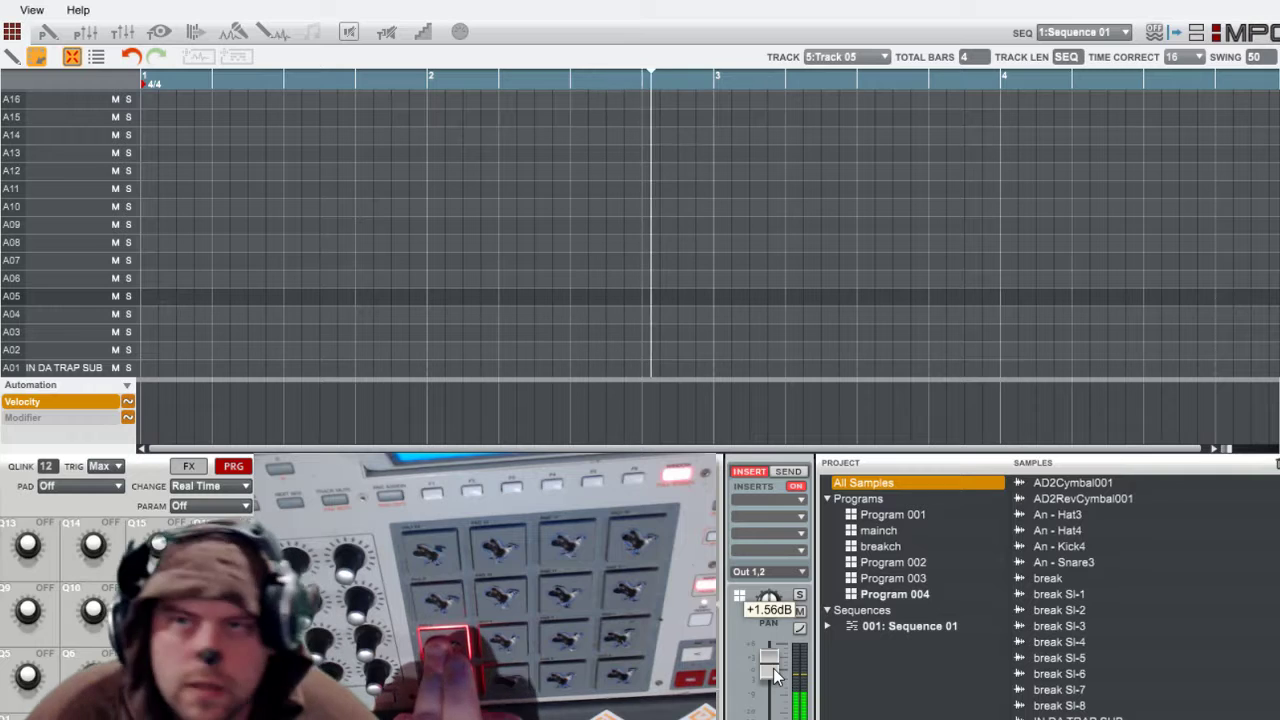
Step: Raise the first send level of the sub program on Track 05 and return to its inserts
click(788, 471)
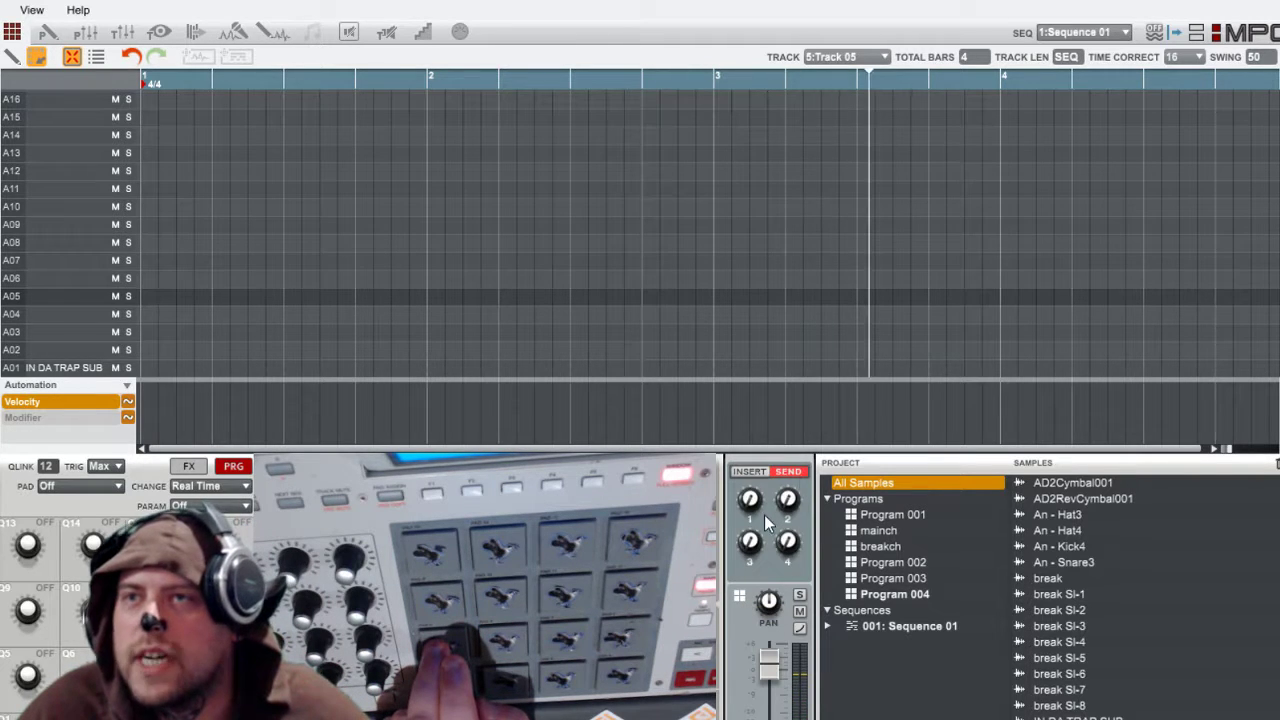
mouse_move(746, 512)
drag(746, 512, 746, 490)
click(750, 474)
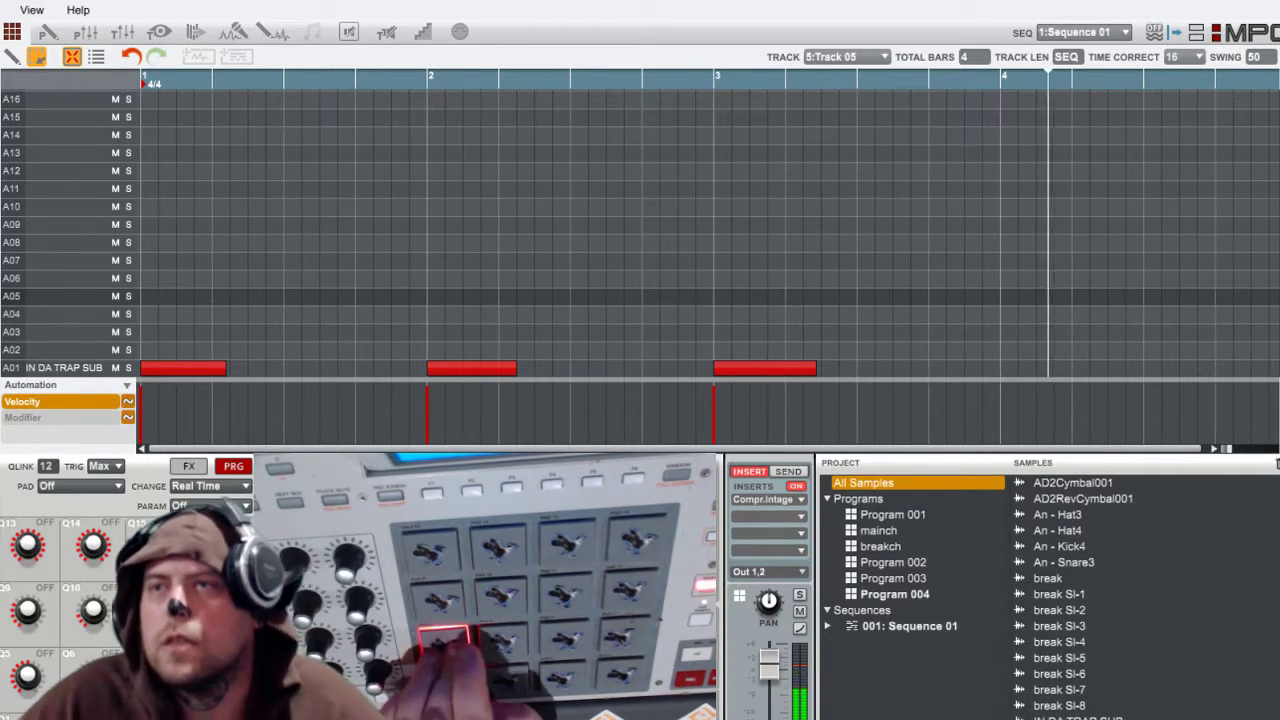
Step: Delete the IN DA TRAP SUB notes in bars 2 and 4 and shorten those in bars 1 and 3 to three sixteenths
click(486, 370)
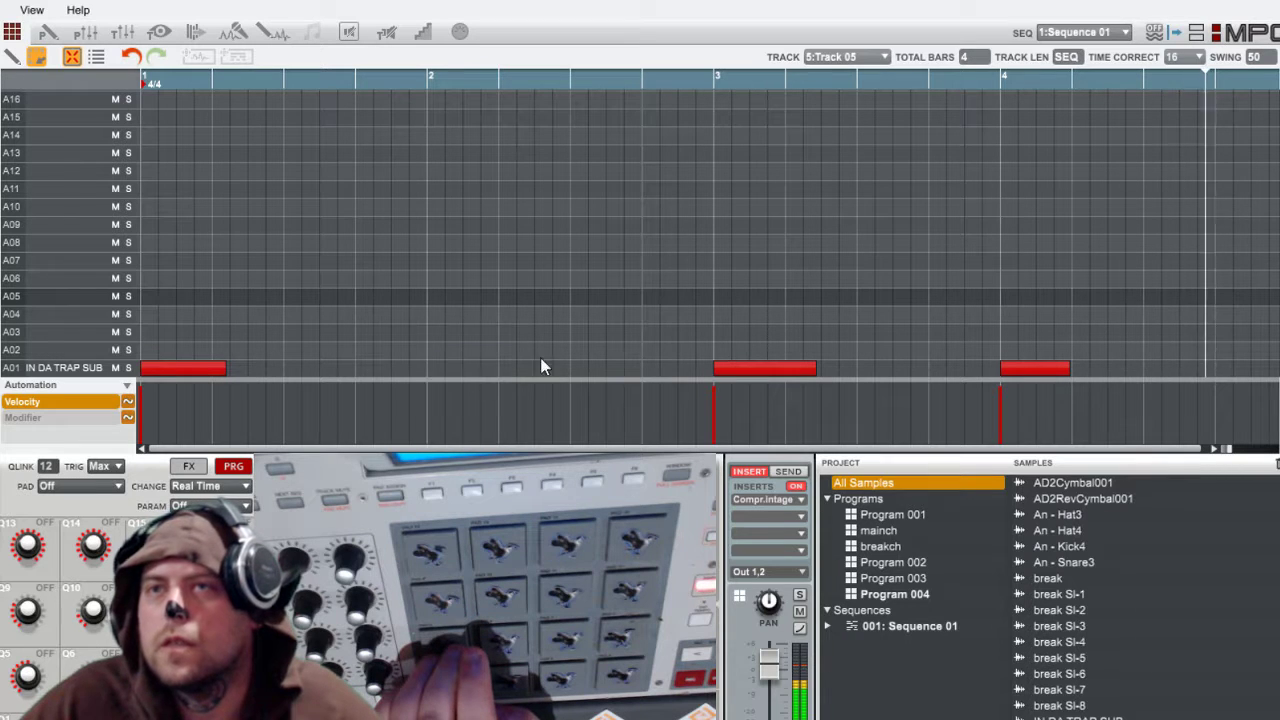
click(1055, 369)
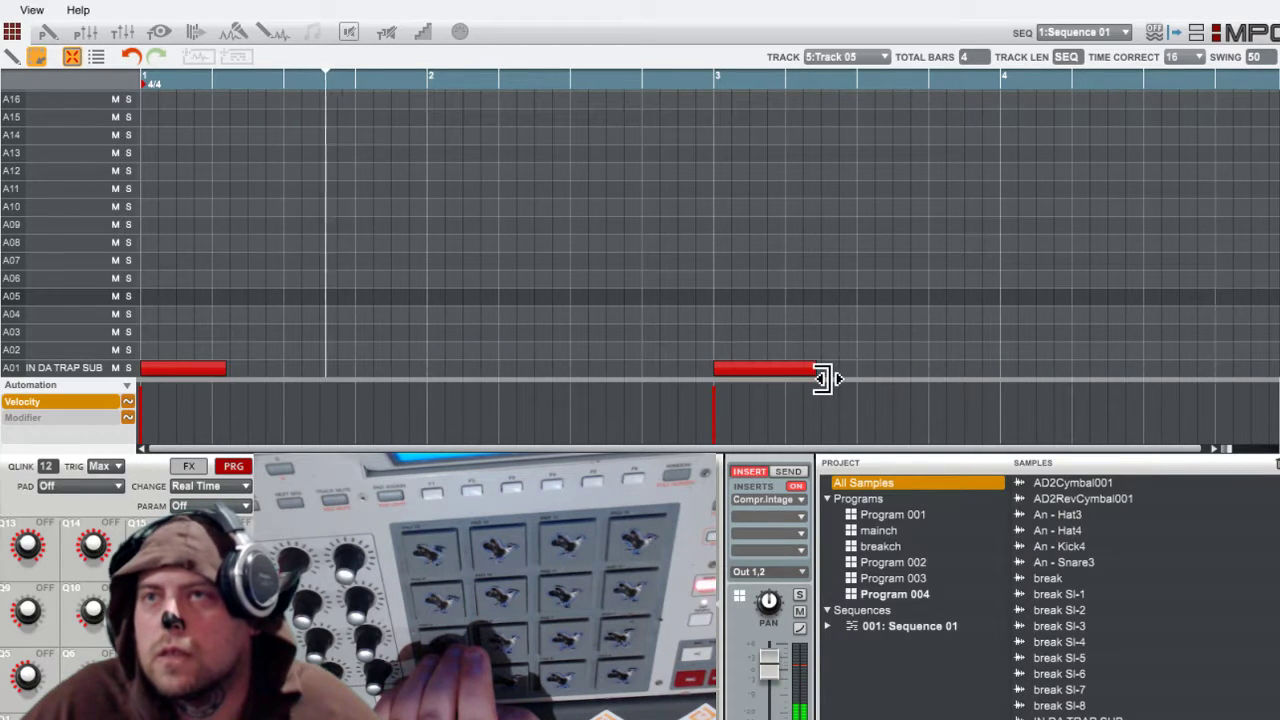
drag(818, 370, 775, 372)
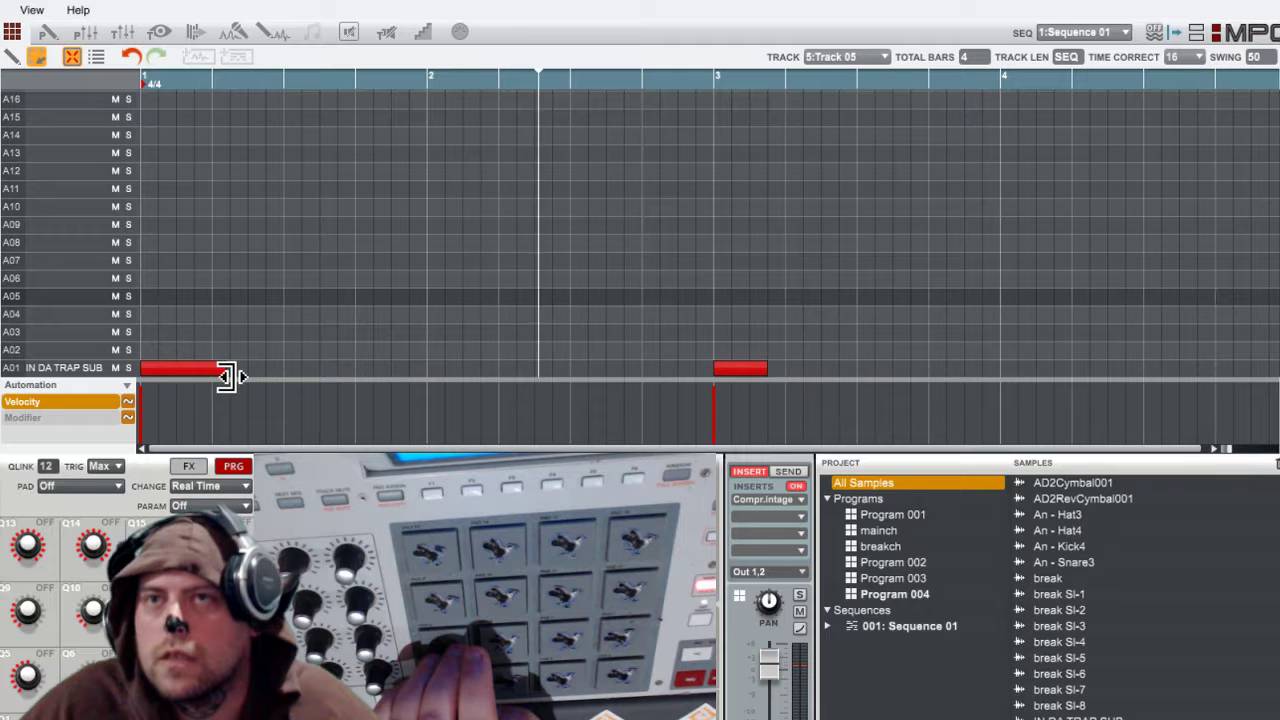
drag(228, 370, 195, 384)
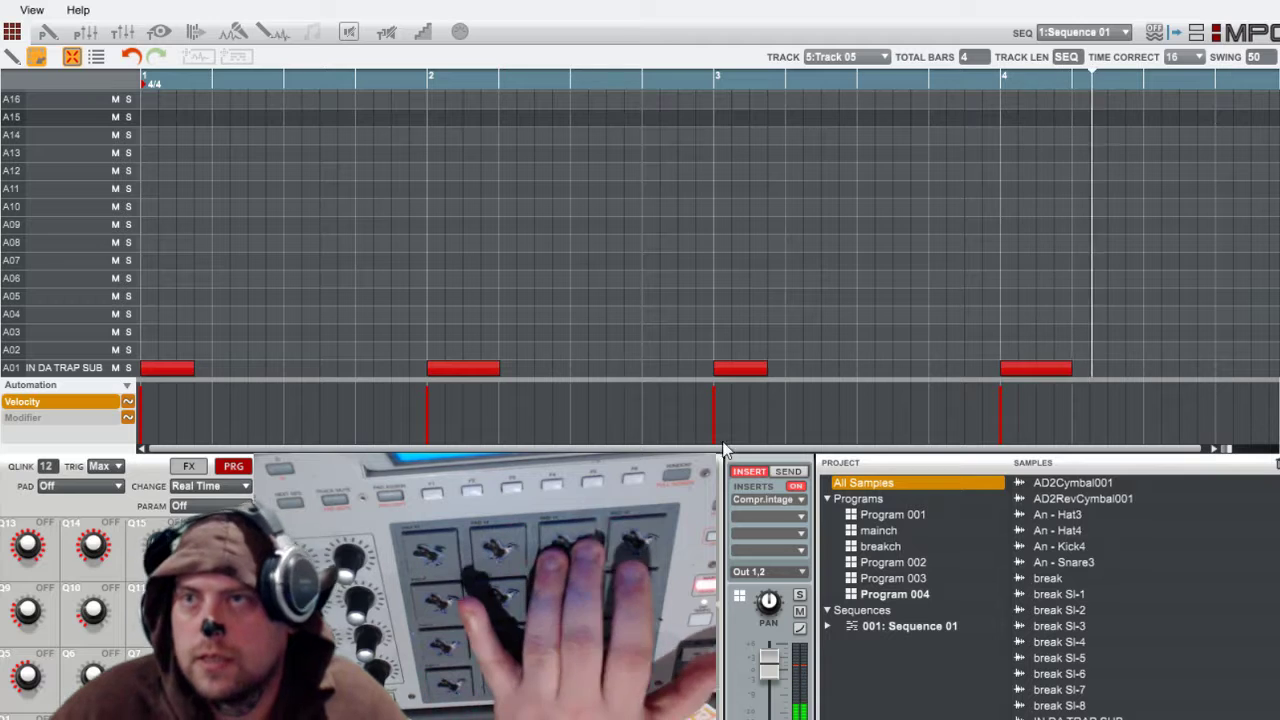
Step: Delete the re-recorded sub notes at the start of bars 2 and 4 on Track 05
click(1068, 369)
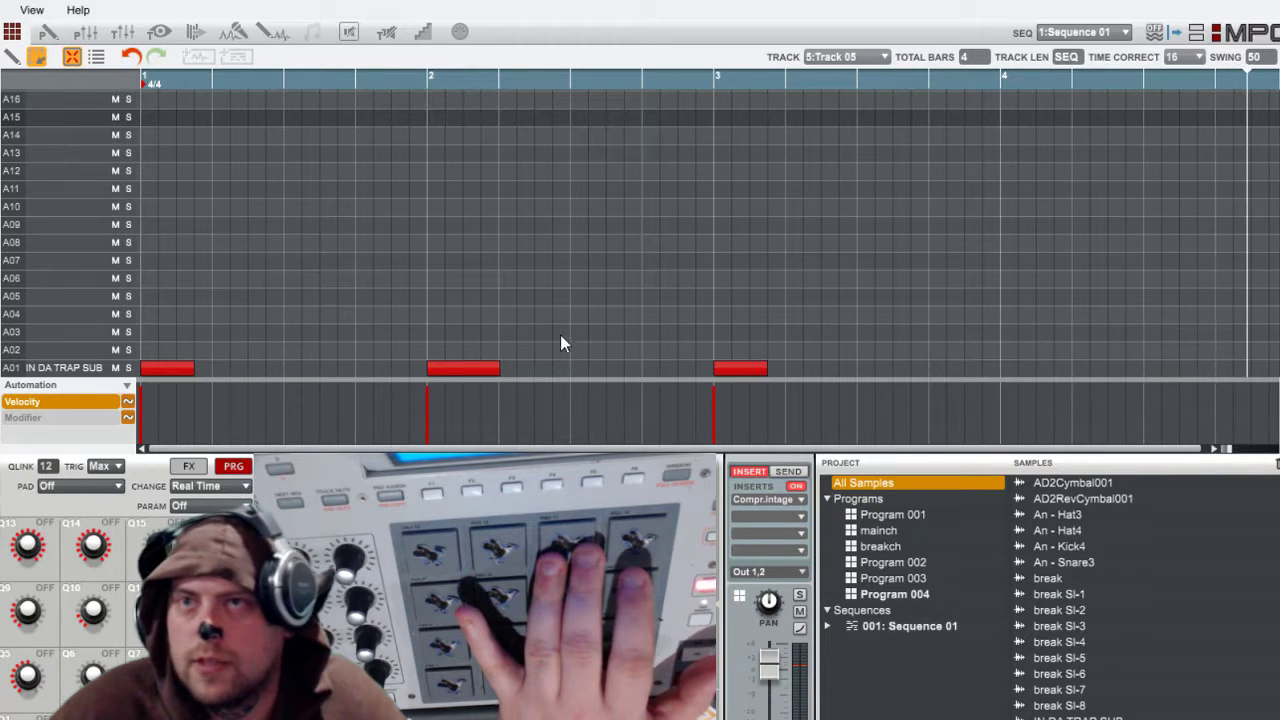
click(450, 368)
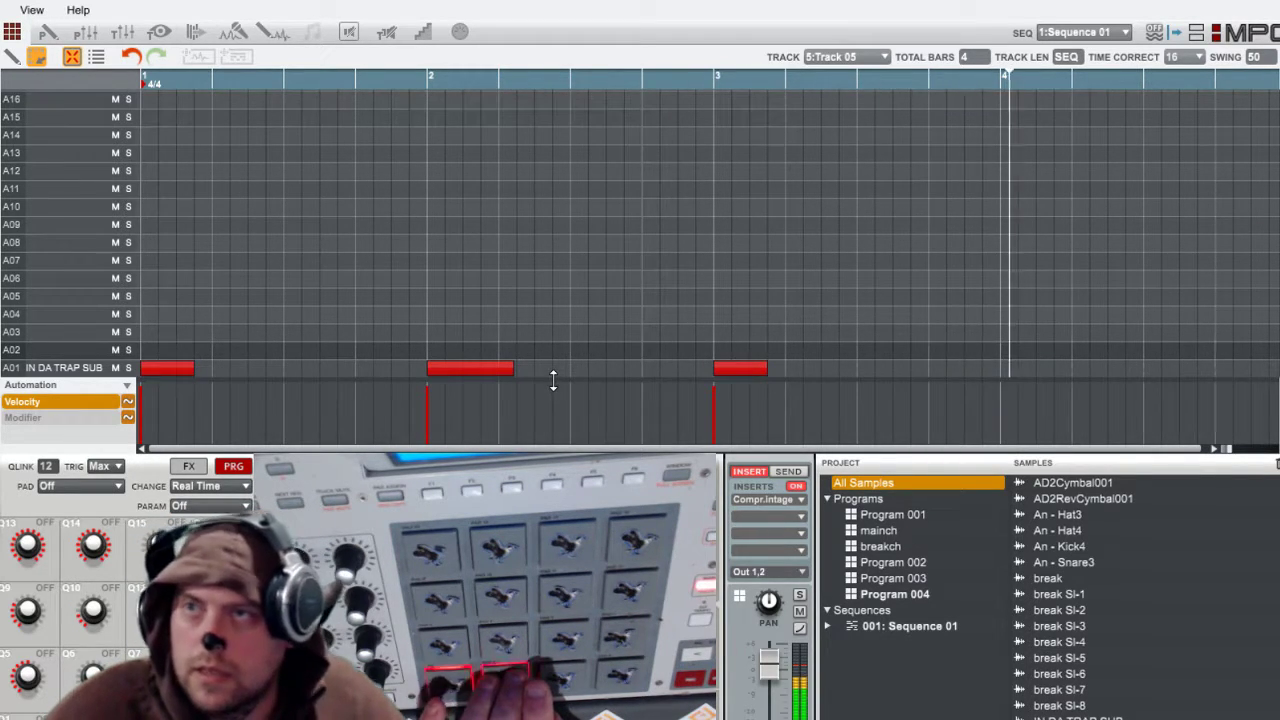
double_click(486, 368)
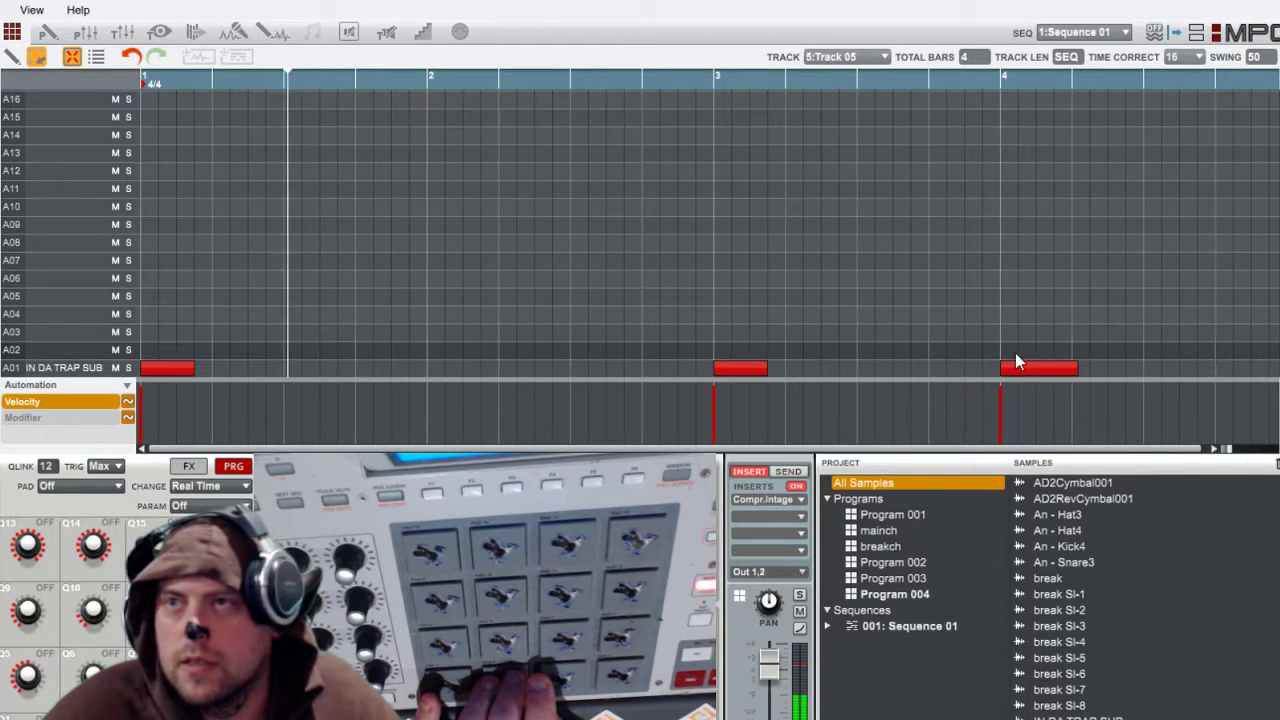
double_click(1031, 369)
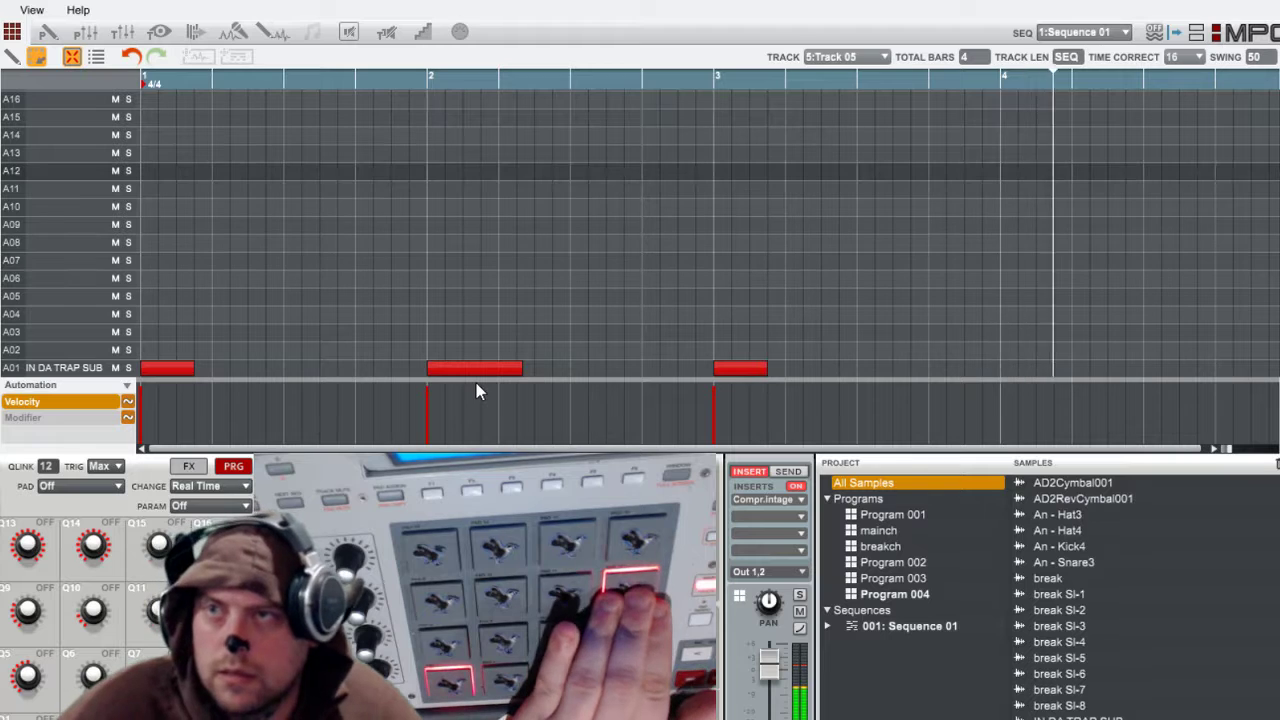
click(1020, 370)
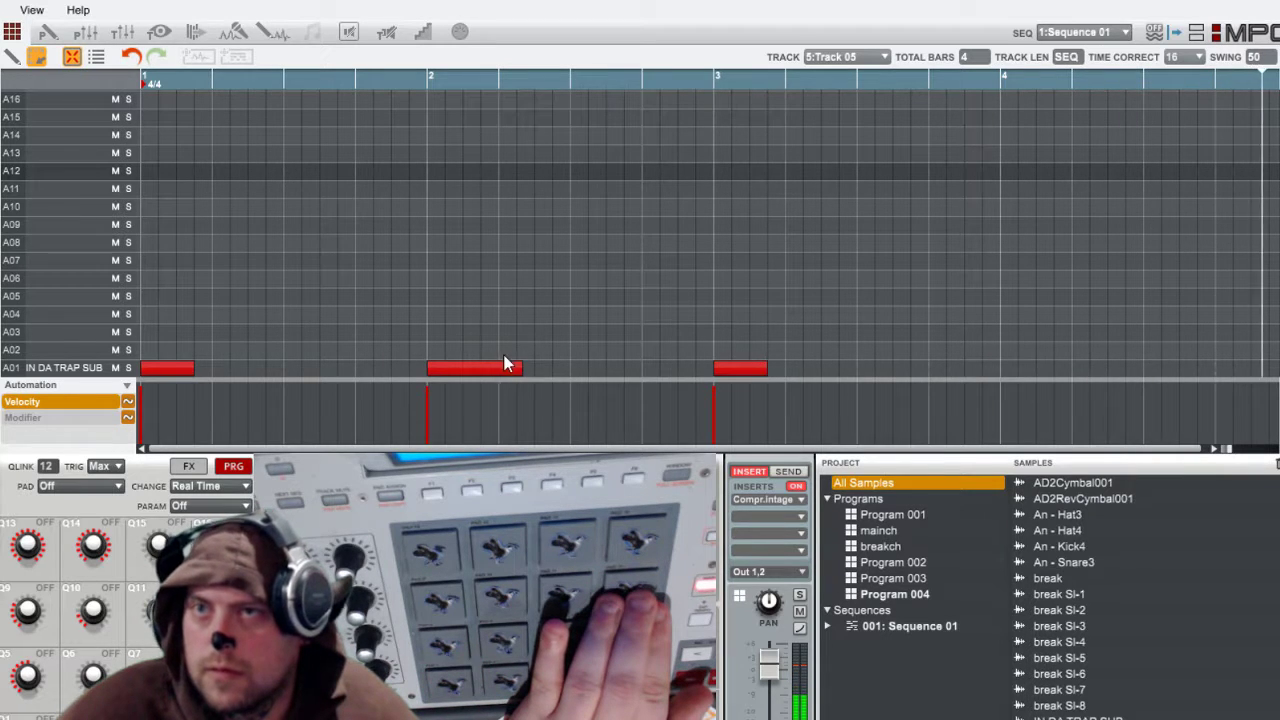
drag(525, 377, 493, 377)
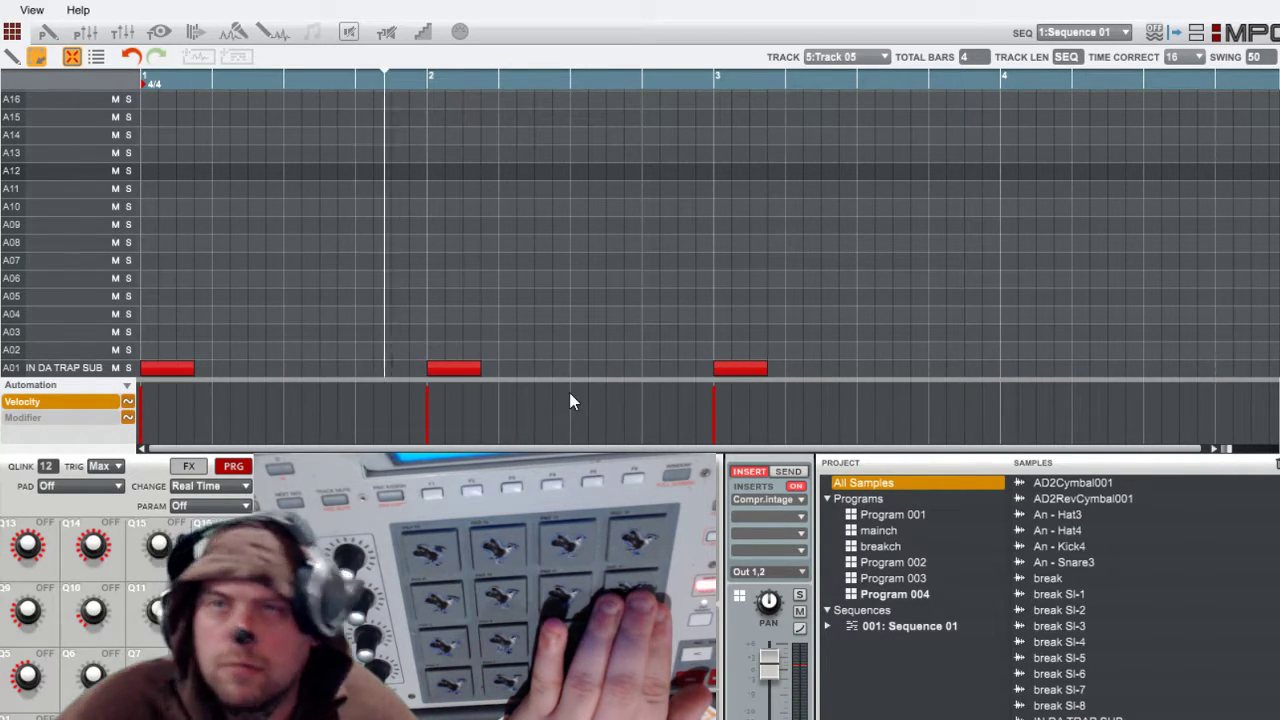
click(457, 370)
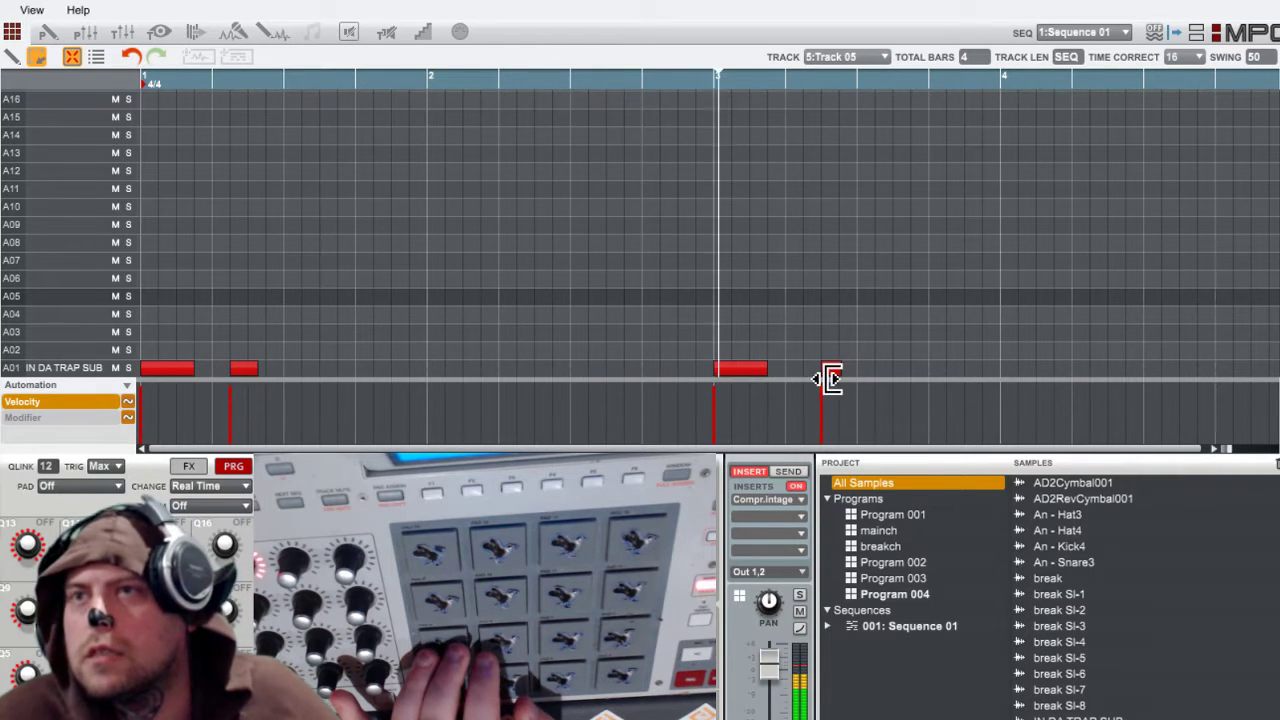
Step: Delete the short second sub note in bar 3 and the matching short one in bar 1
drag(829, 372, 820, 373)
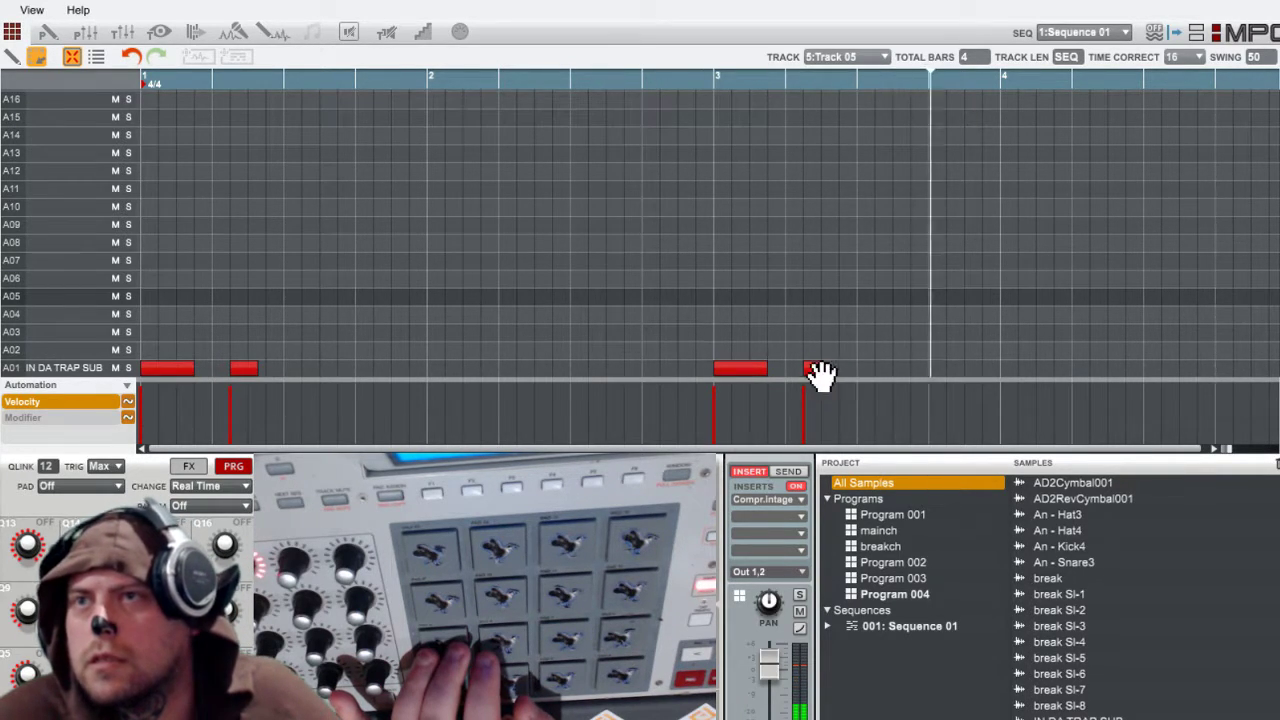
click(813, 369)
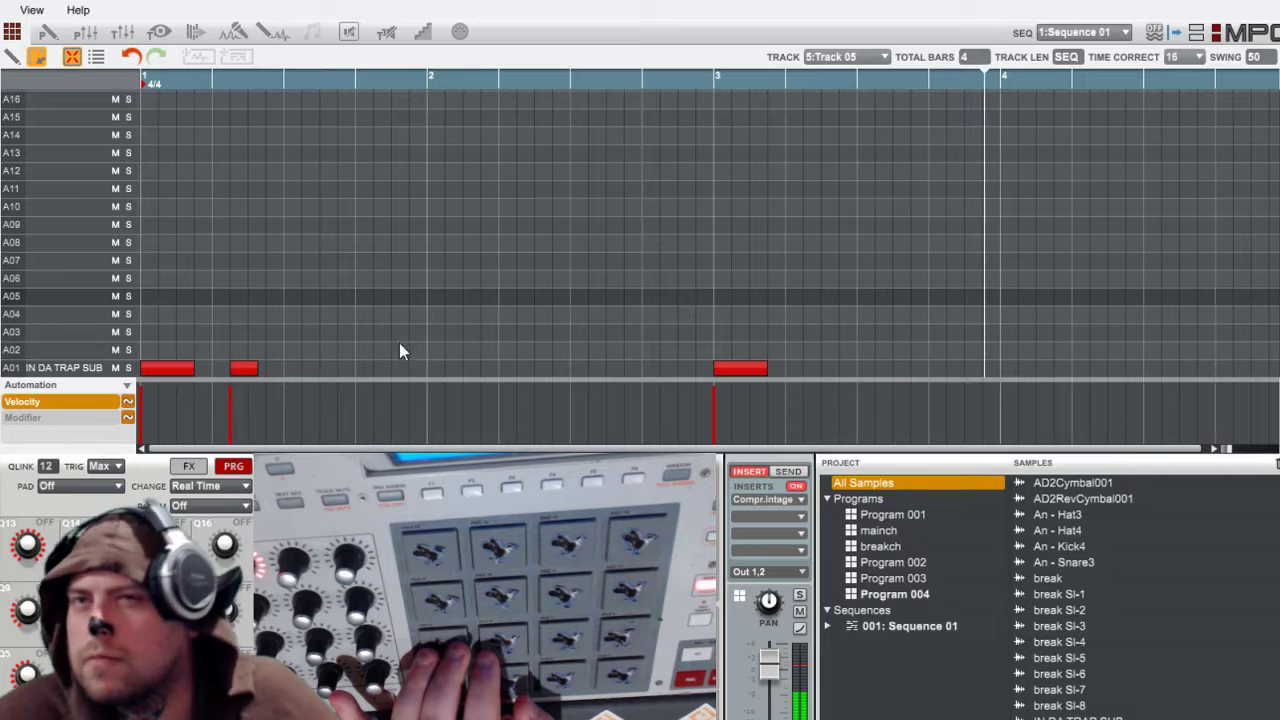
click(248, 369)
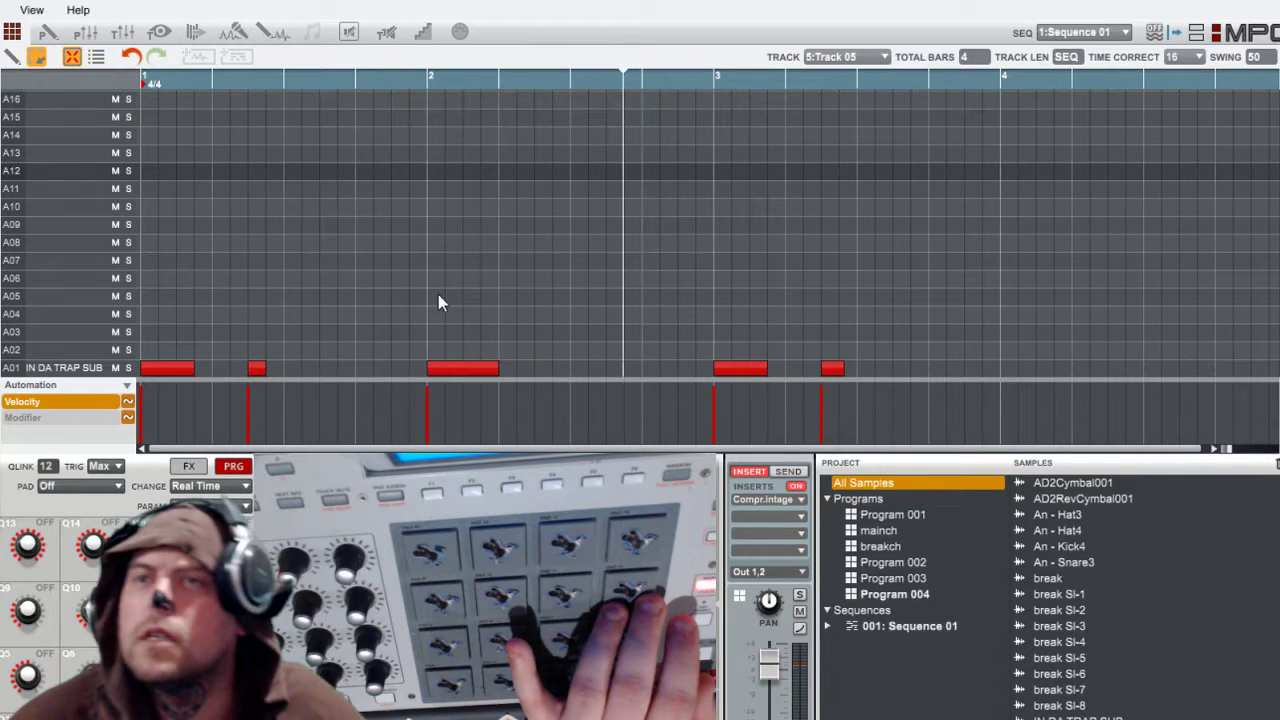
Step: Delete the sub note at the start of bar 2 and both sub notes in bar 4
double_click(450, 370)
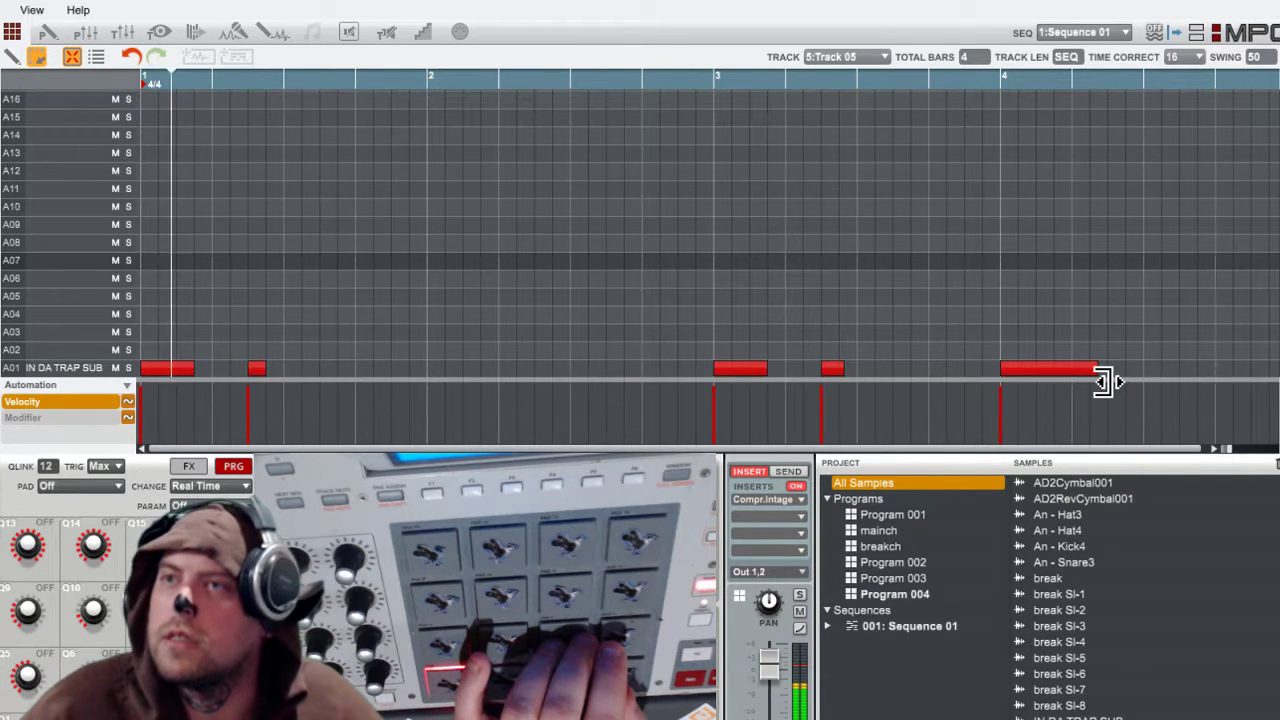
drag(1101, 381, 1051, 385)
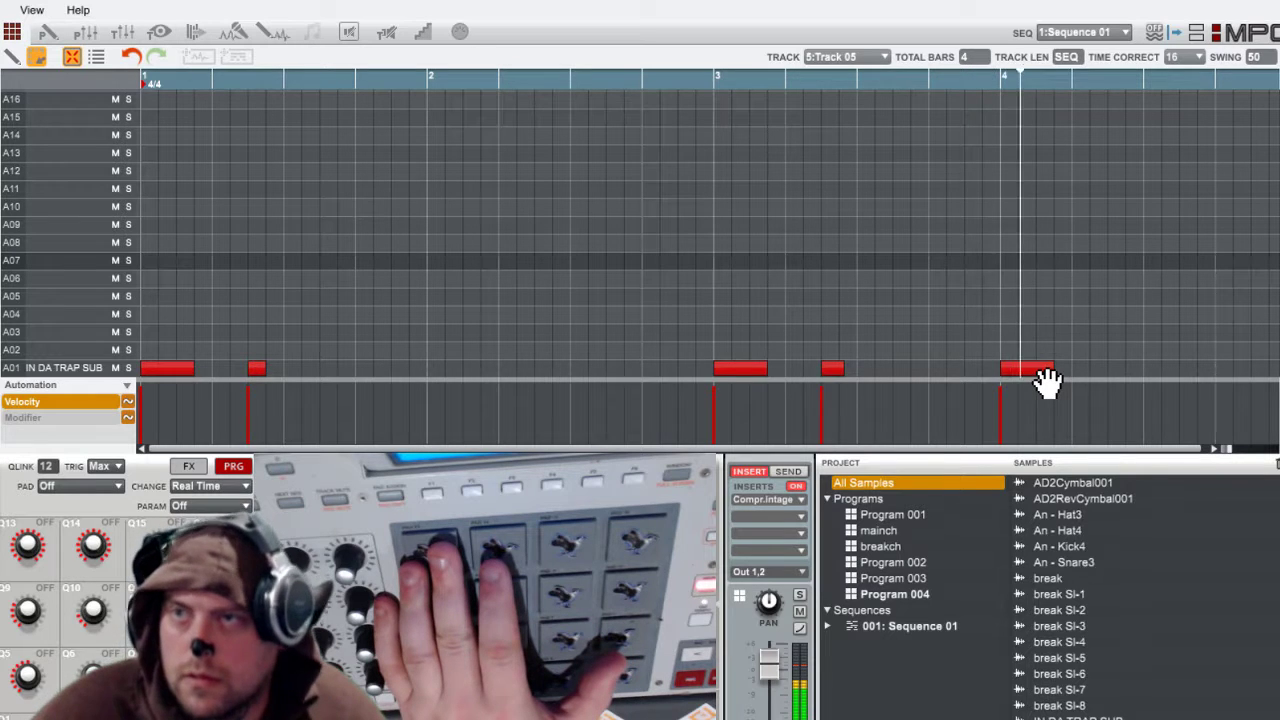
click(1168, 370)
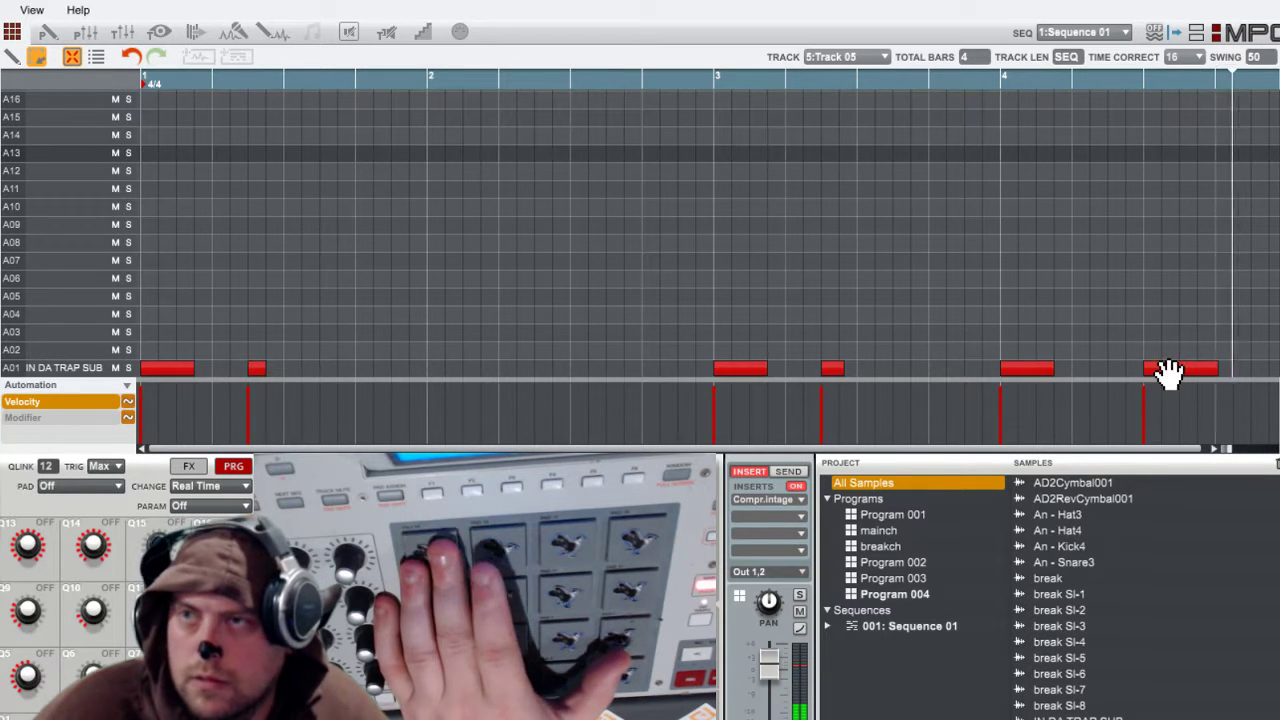
click(1022, 369)
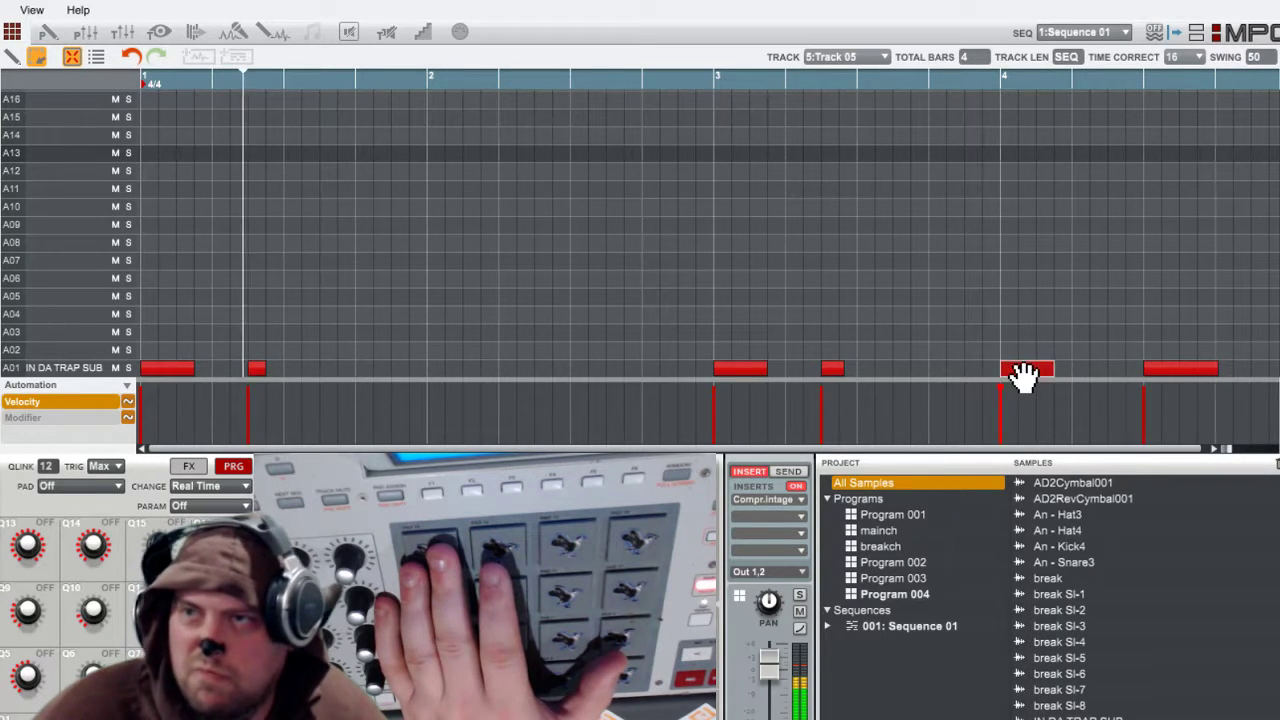
click(1178, 370)
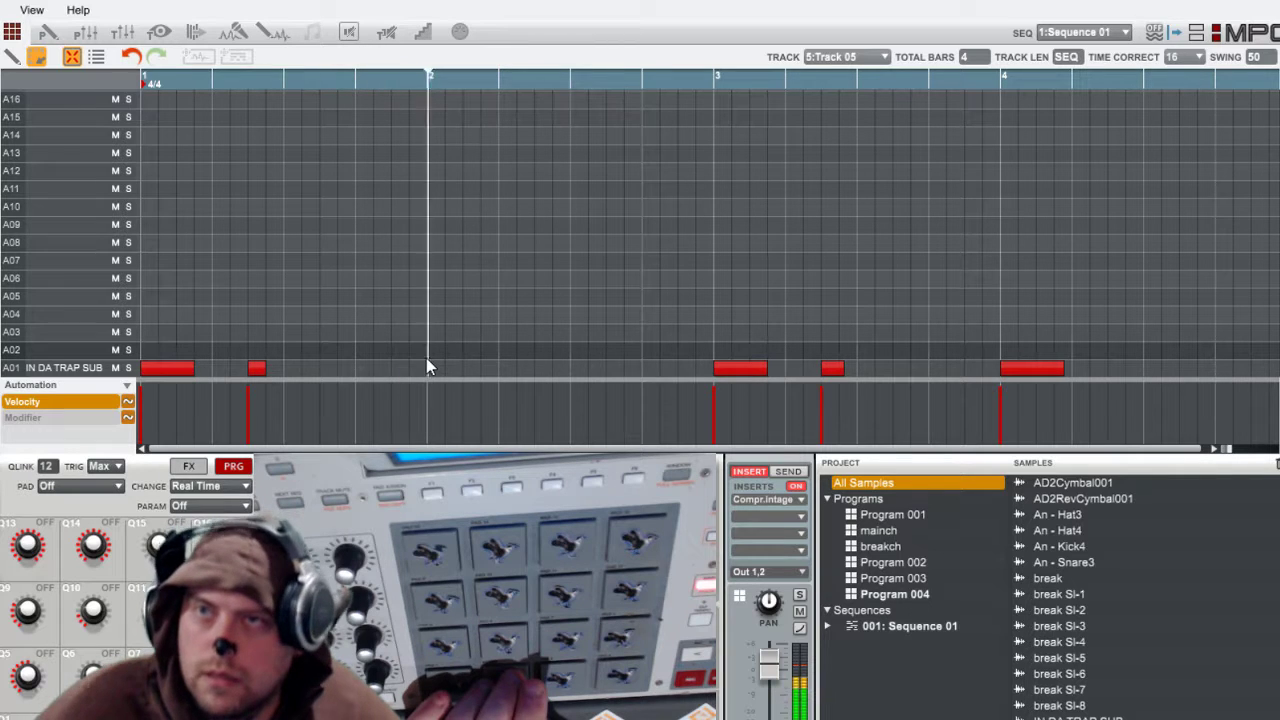
Step: Clear the retried sub takes from bars 2 and 4, including the short note on the second sixteenth of bar 2
click(1048, 370)
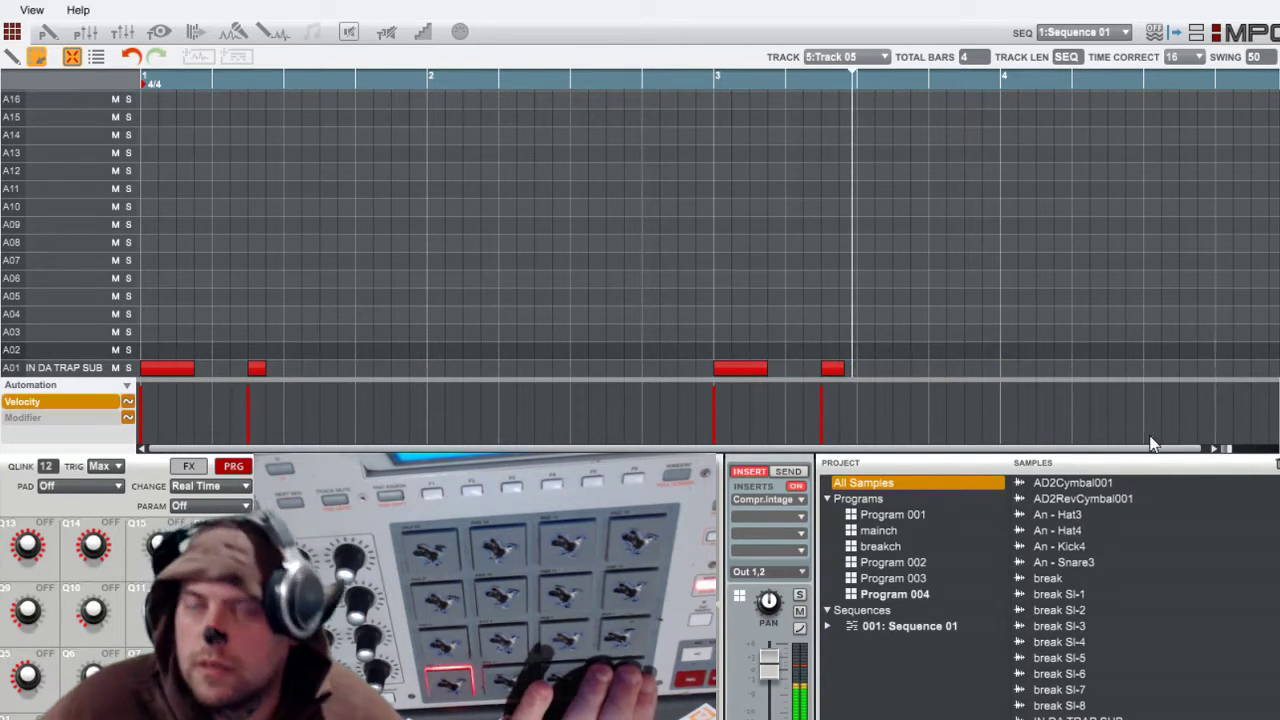
click(1040, 372)
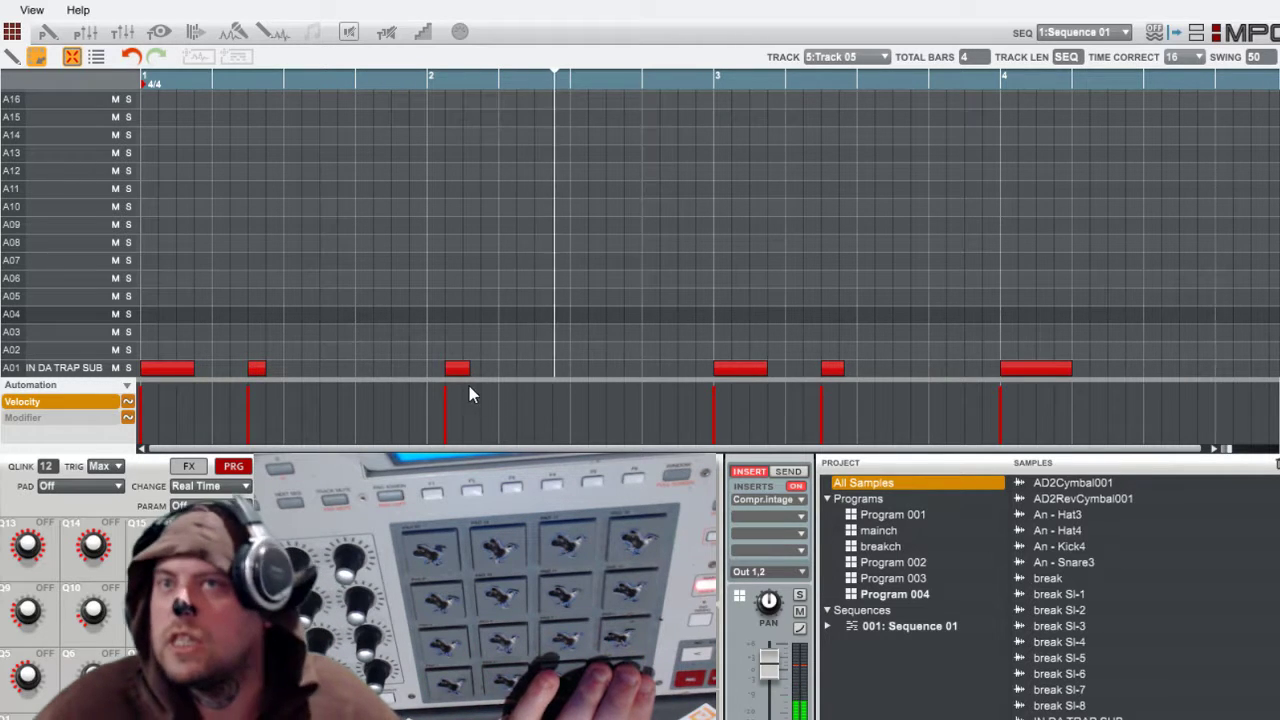
click(1038, 369)
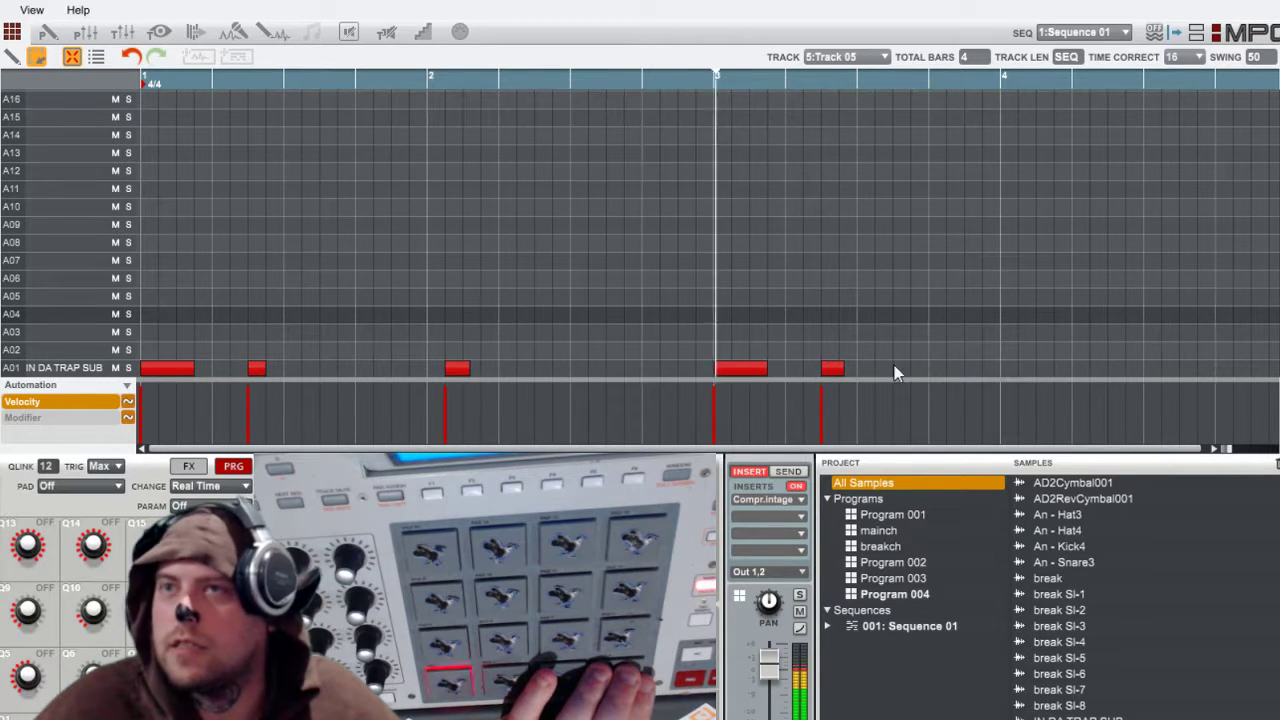
click(457, 369)
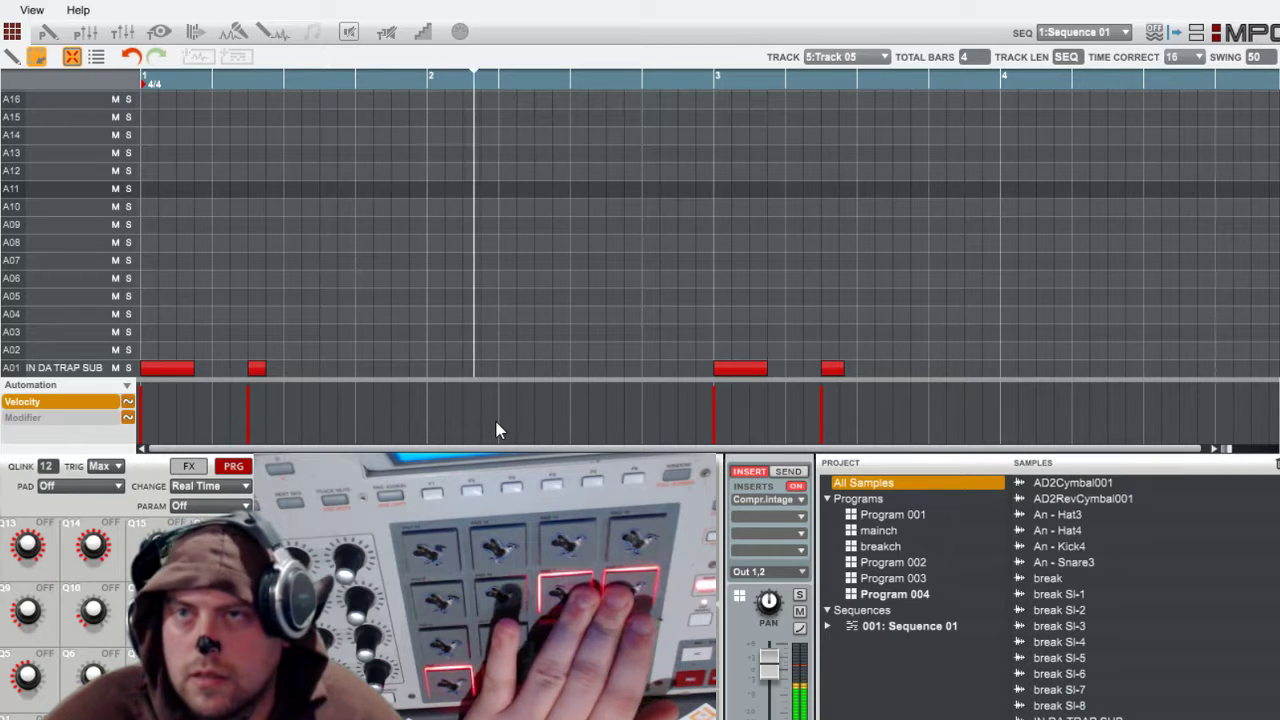
click(450, 372)
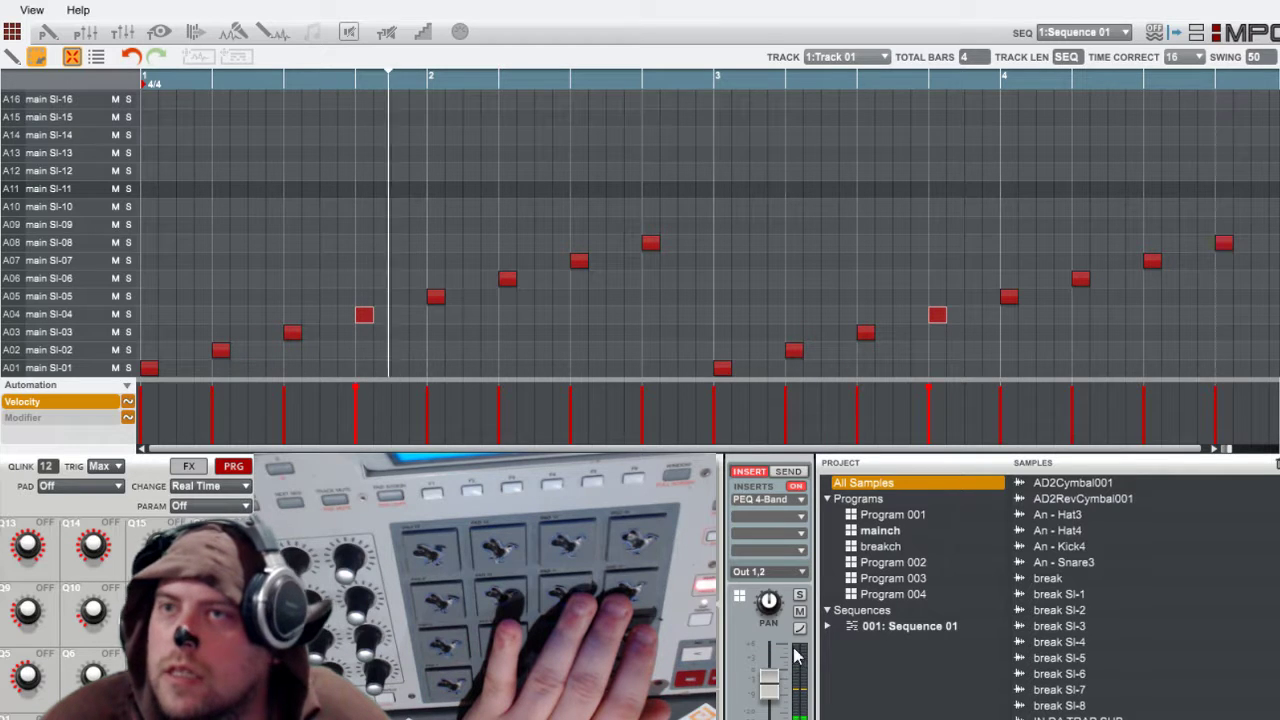
Step: Trim the main sample program's fader slightly and lower the sub program's level on Track 05 to +0.54 dB
drag(775, 678, 773, 682)
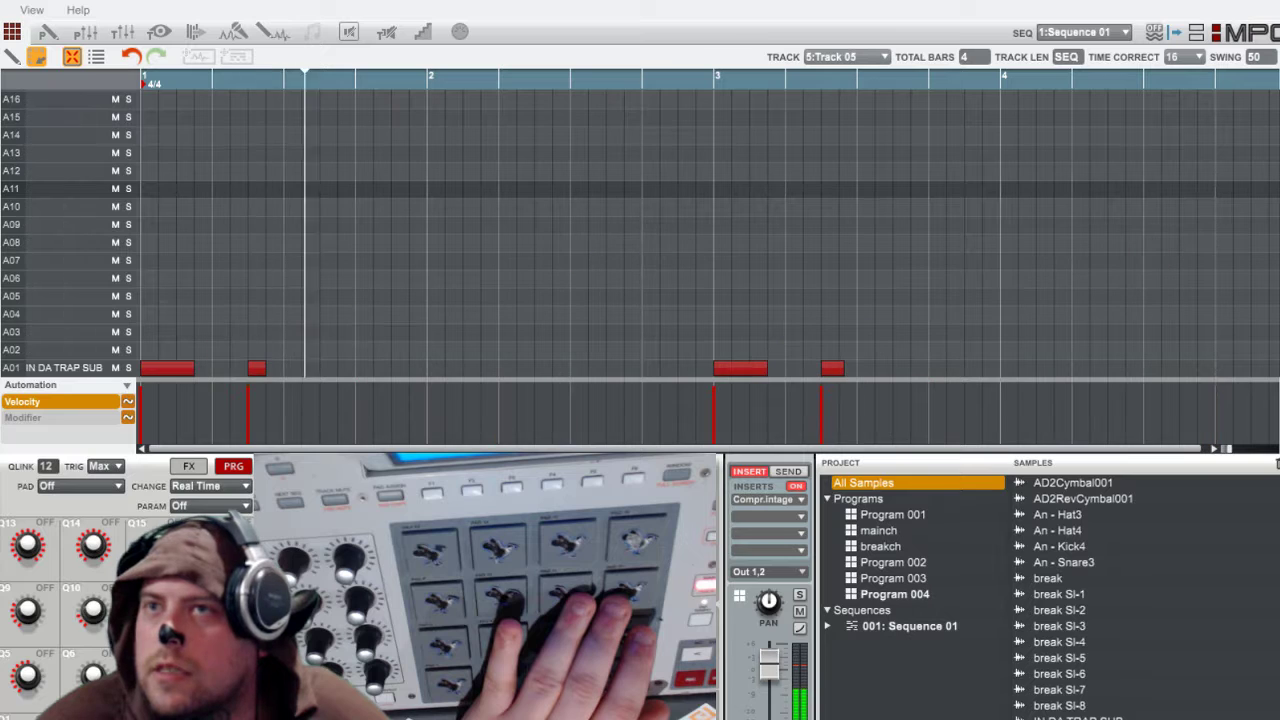
mouse_move(769, 665)
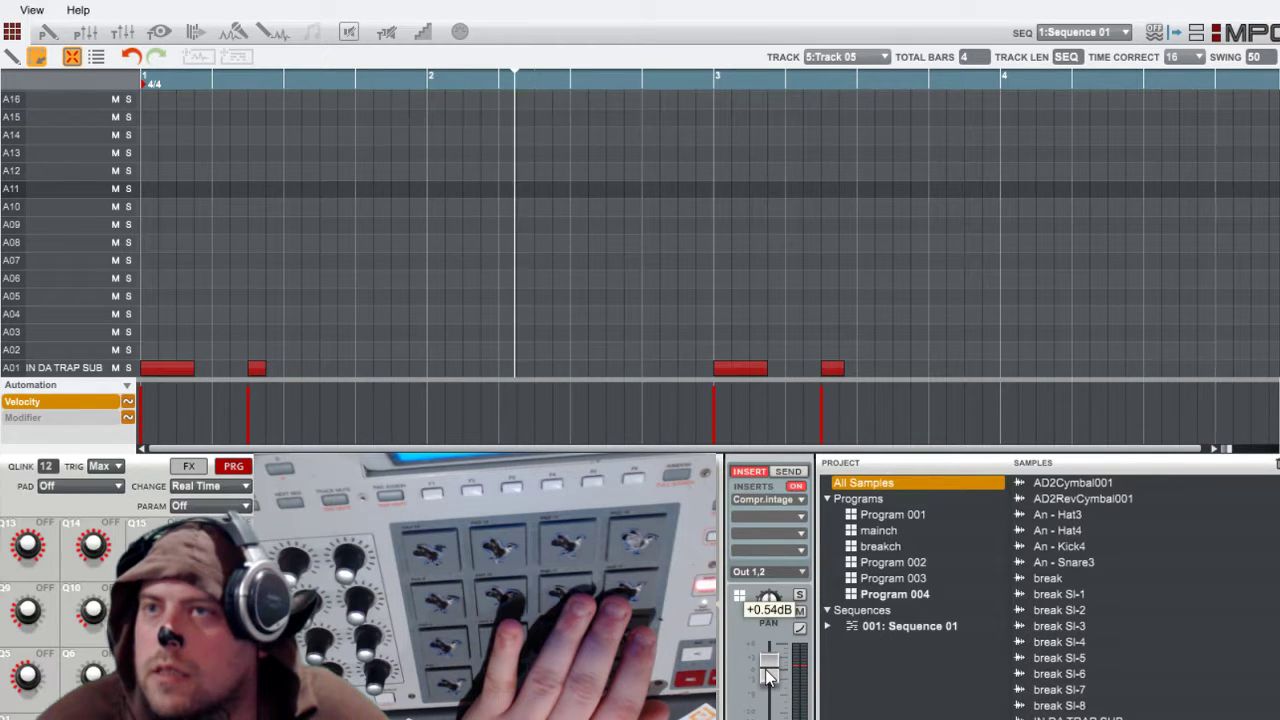
click(794, 486)
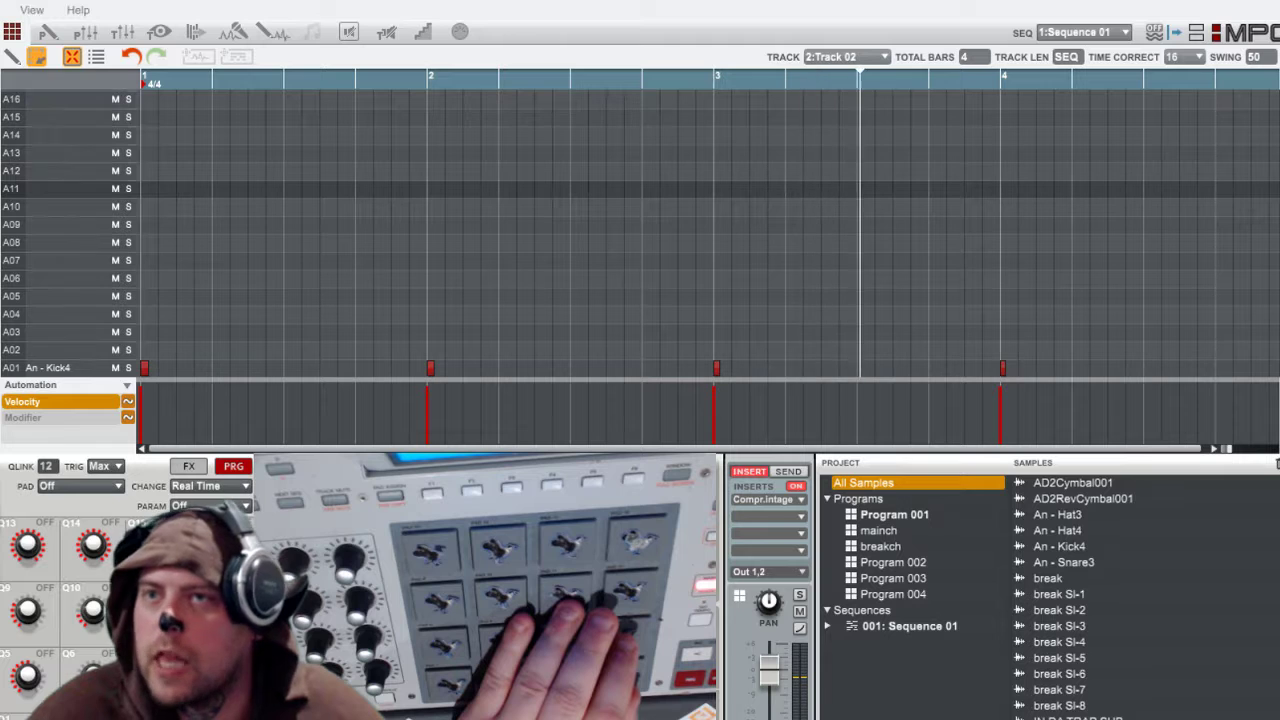
Step: Unmute the kick pad on Track 02 and the An - Hat3 and cymbal pads on Track 04
click(115, 368)
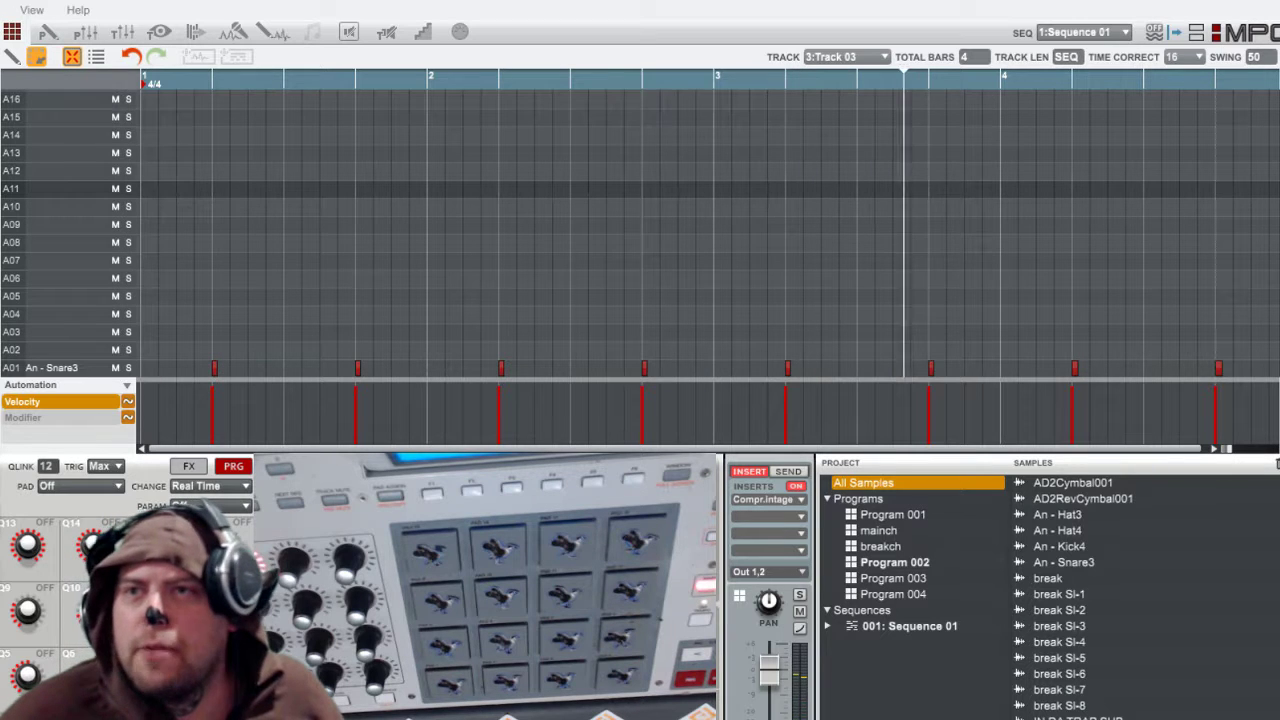
click(116, 368)
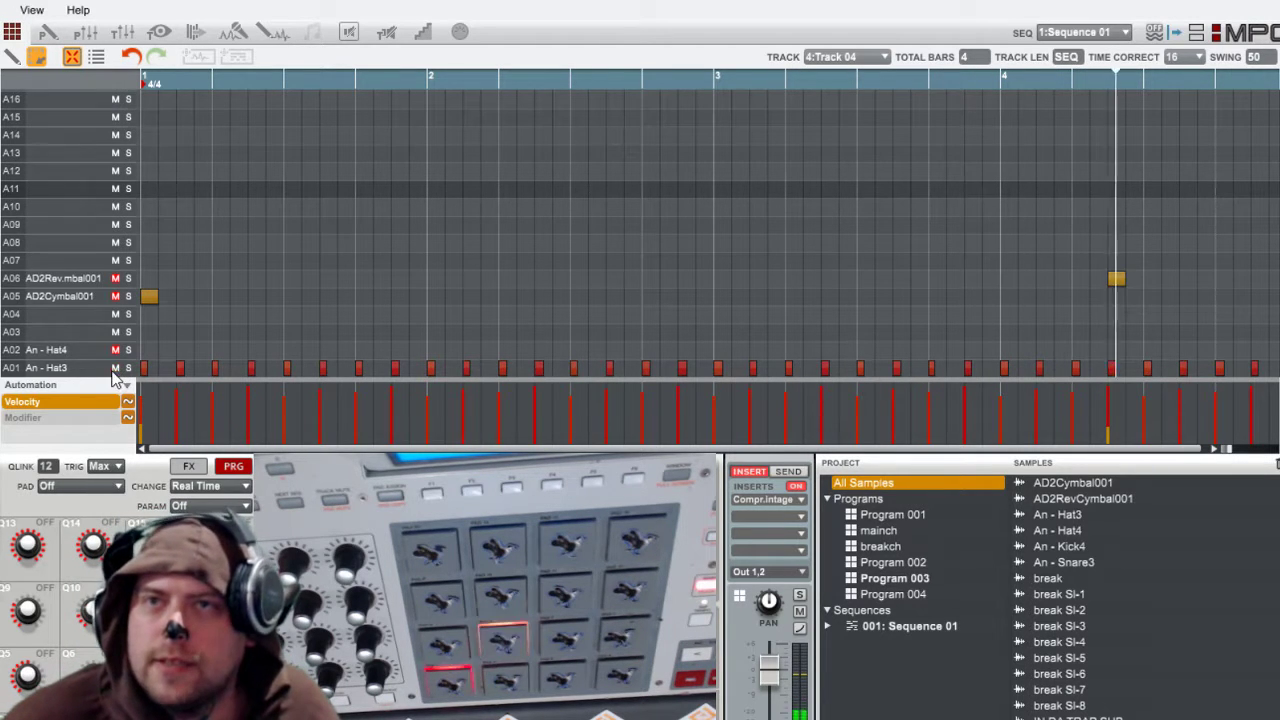
click(116, 296)
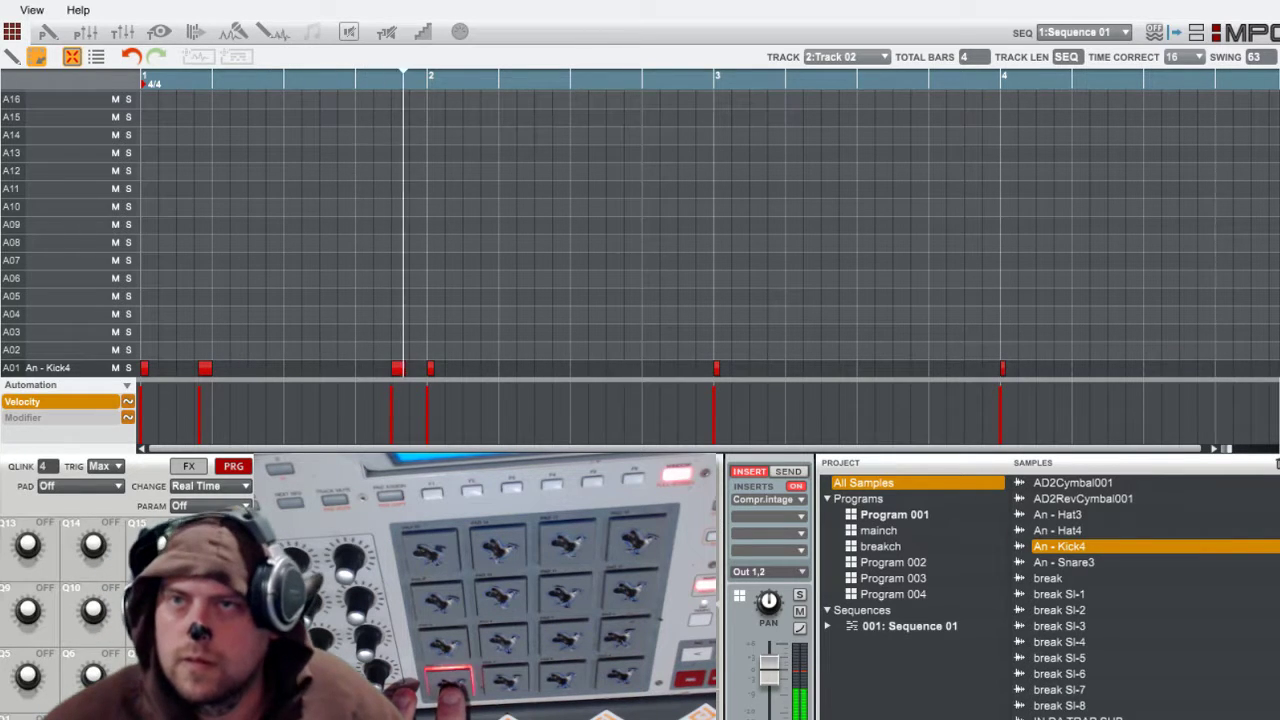
Step: Delete the extra kick on the last sixteenth of beat 1 in bar 1 on Track 02
click(207, 369)
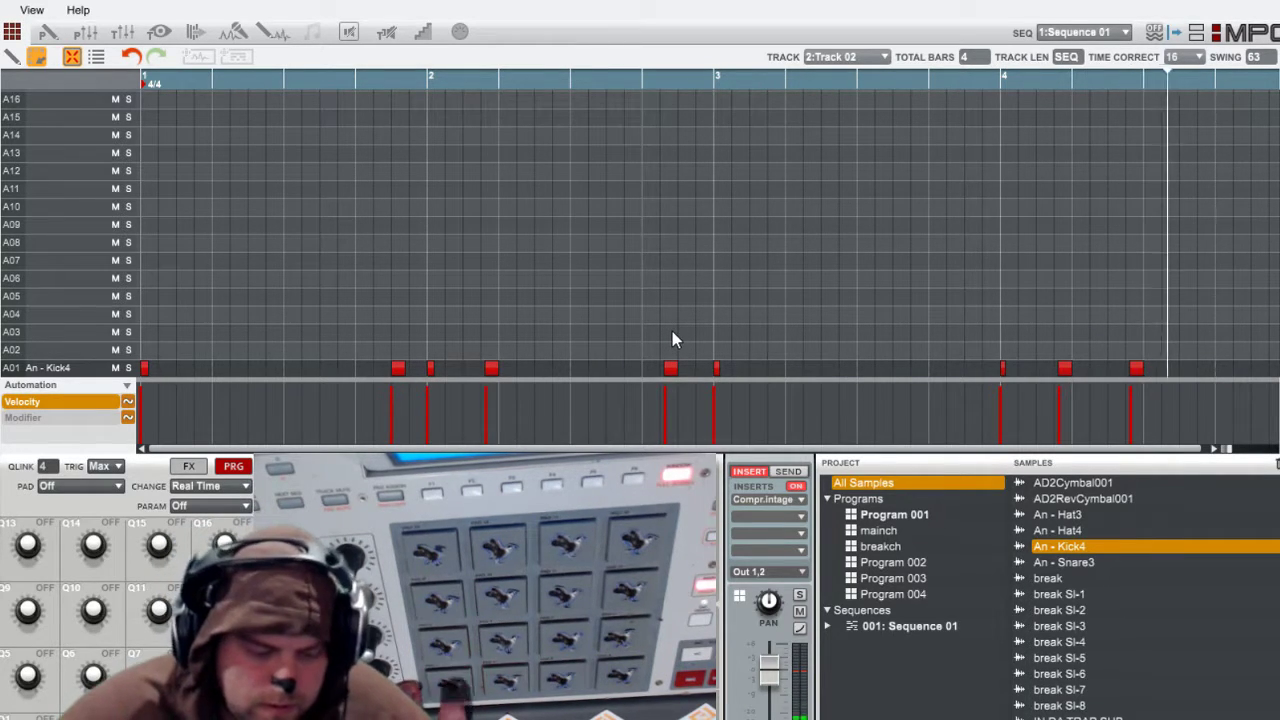
Step: Delete the kicks on the last sixteenth of beat 1 in bars 2 and 4, and undo the extra kick takes in bars 1 and 4
double_click(1066, 369)
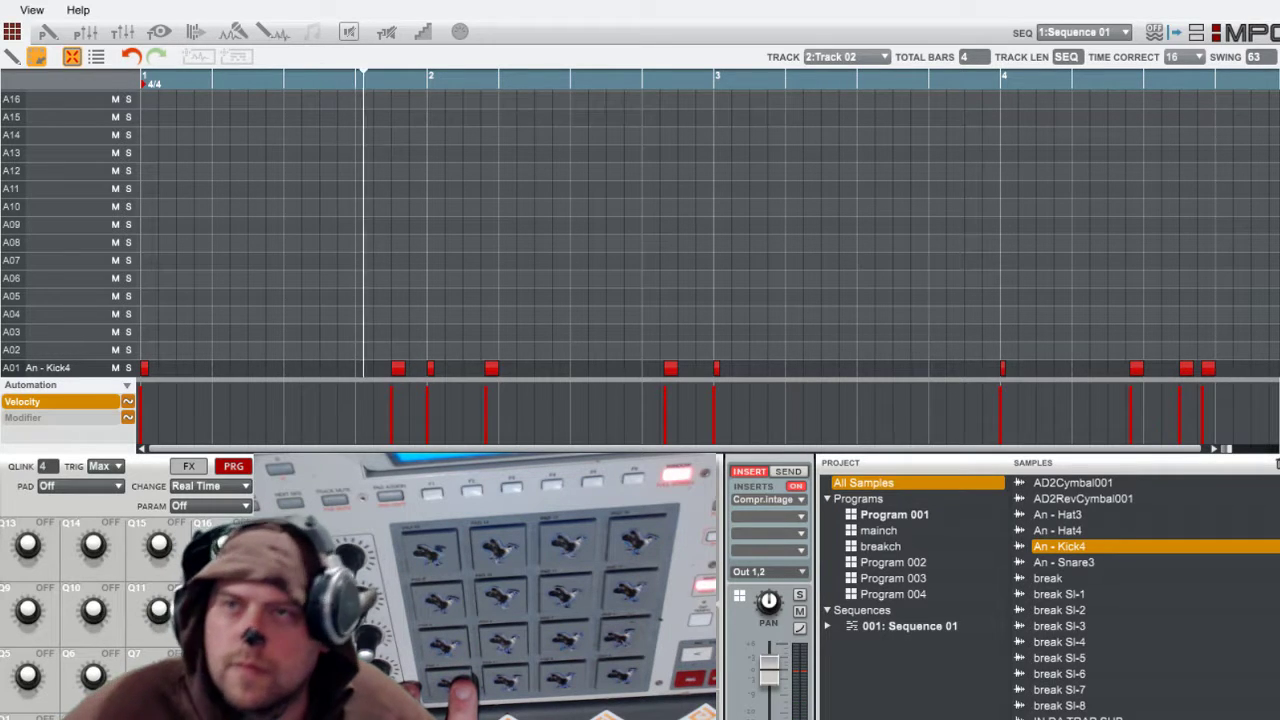
click(490, 368)
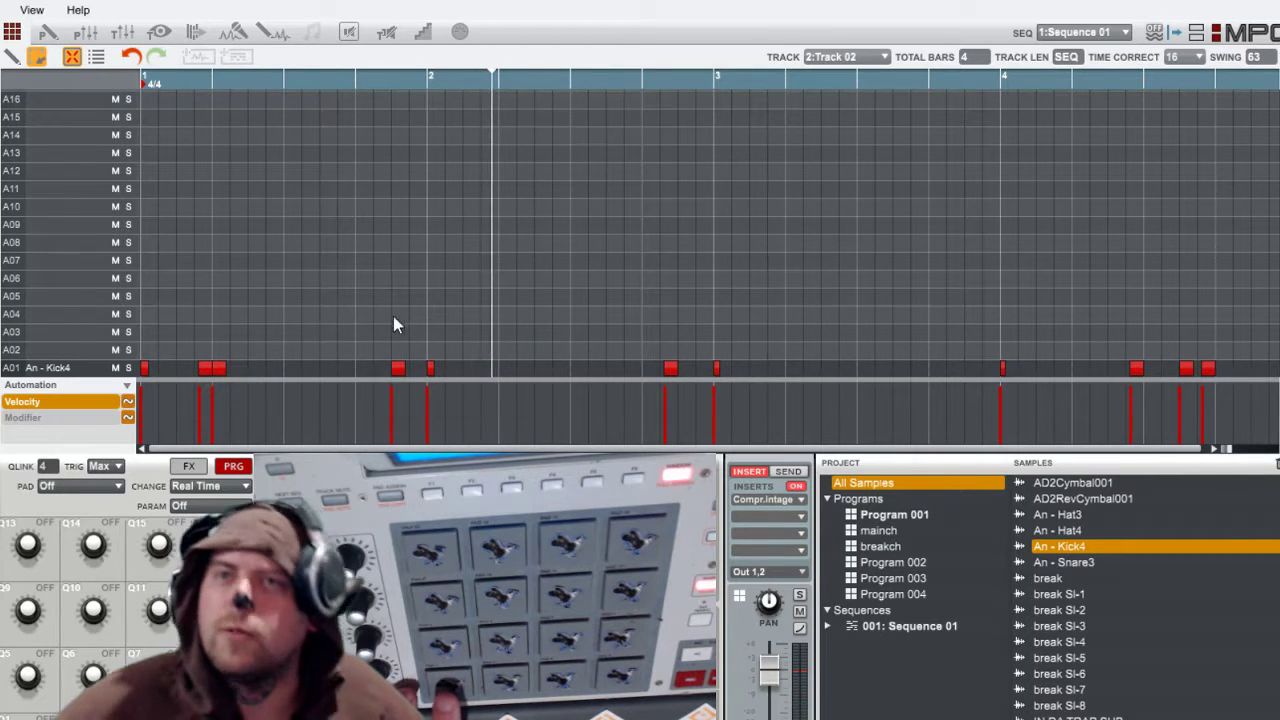
key(ctrl+z)
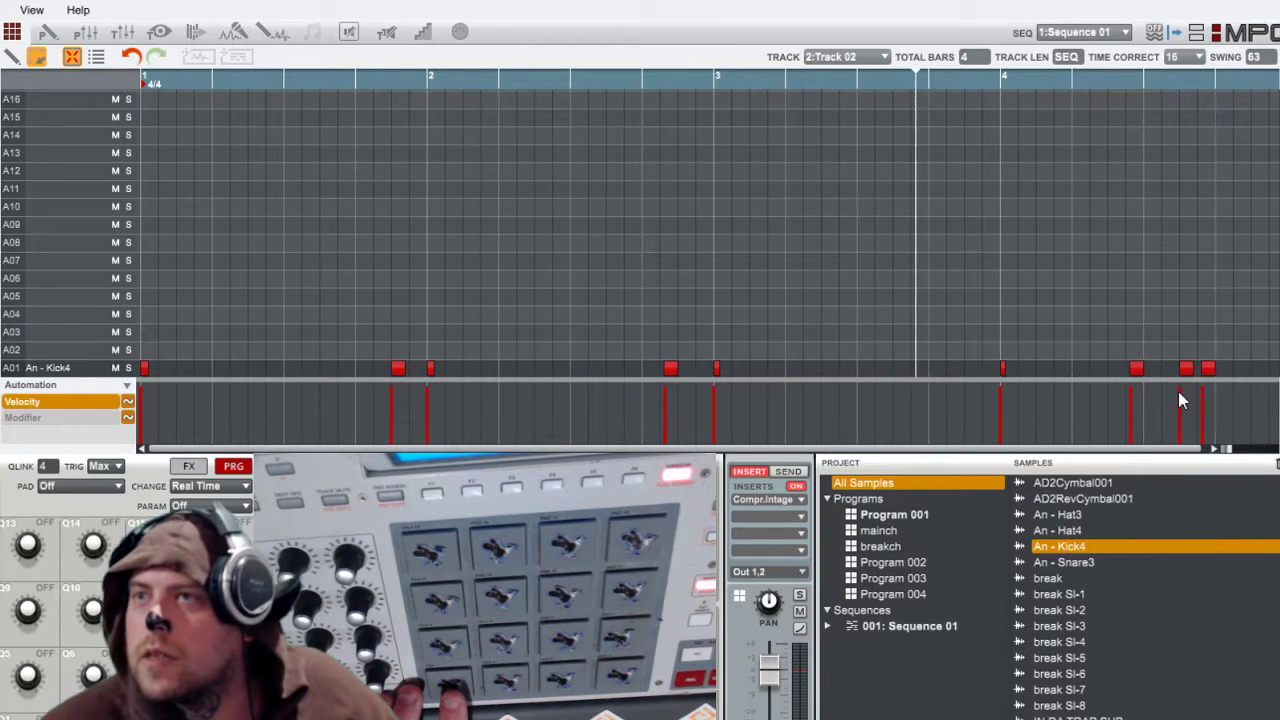
key(ctrl+z)
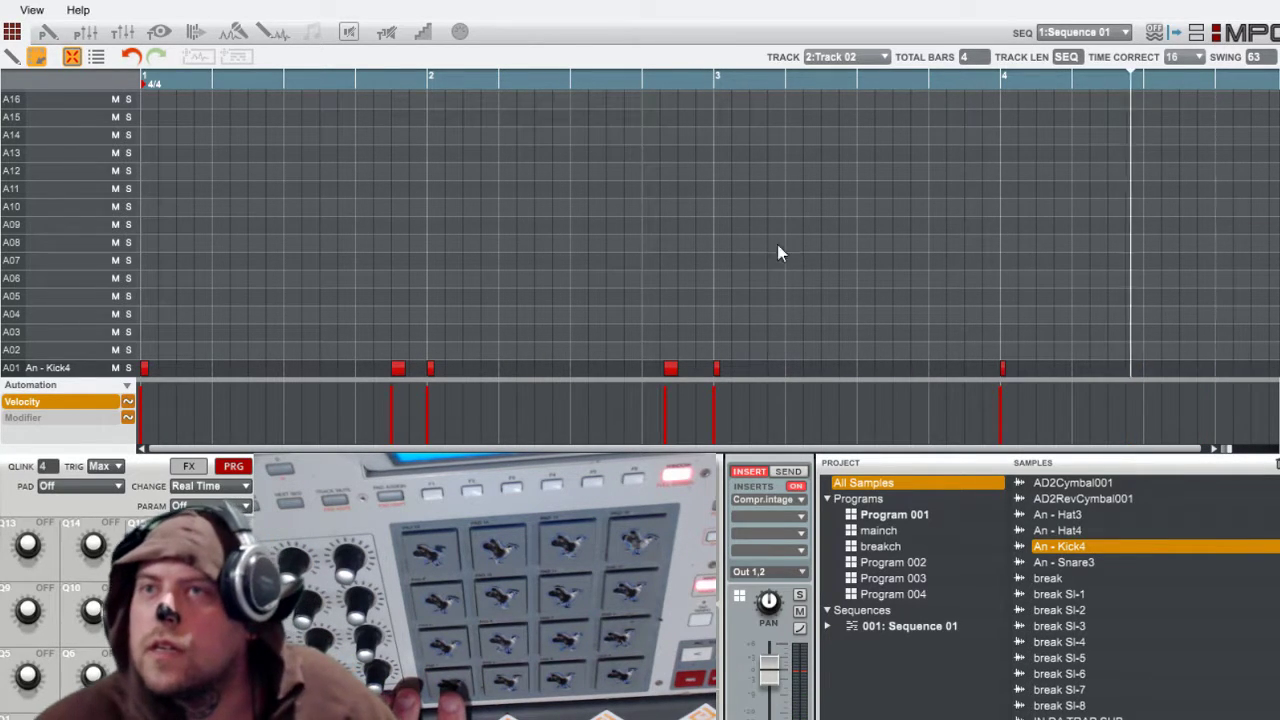
Step: Delete the kick on the second sixteenth of beat 4 in bar 2 and the kick on beat 4's third sixteenth in bar 1
click(670, 368)
key(Delete)
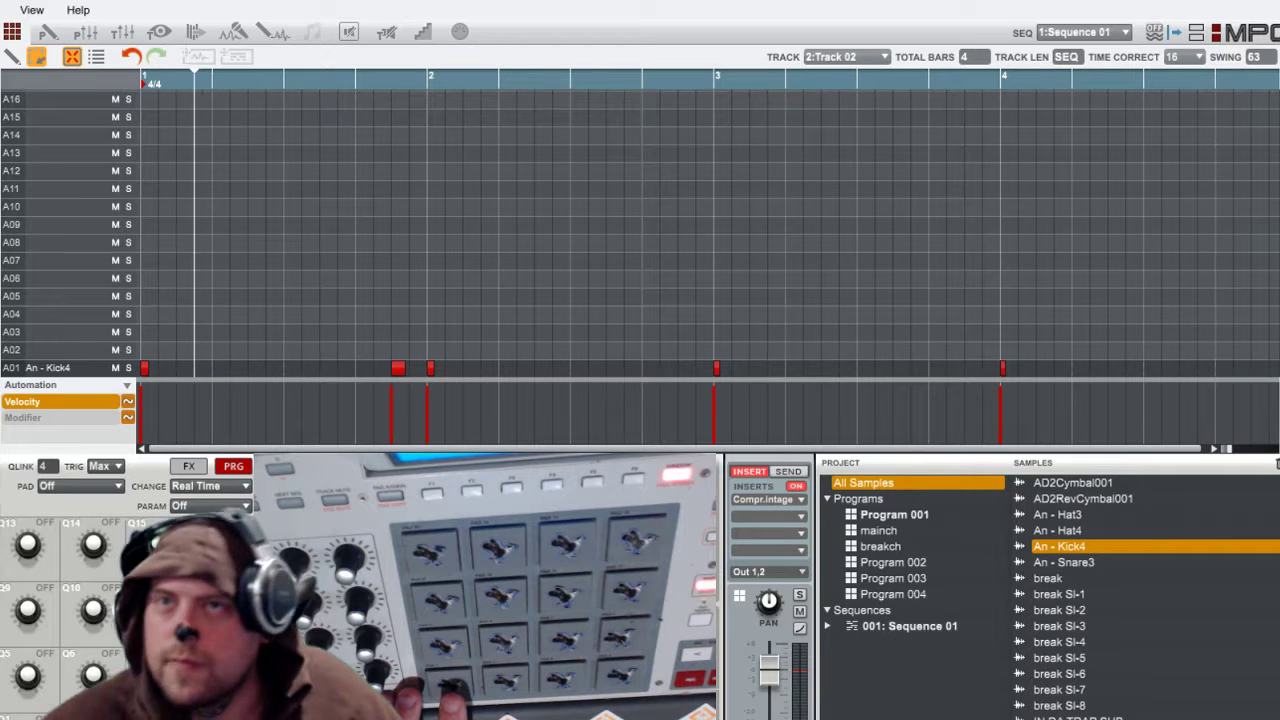
drag(333, 377, 397, 401)
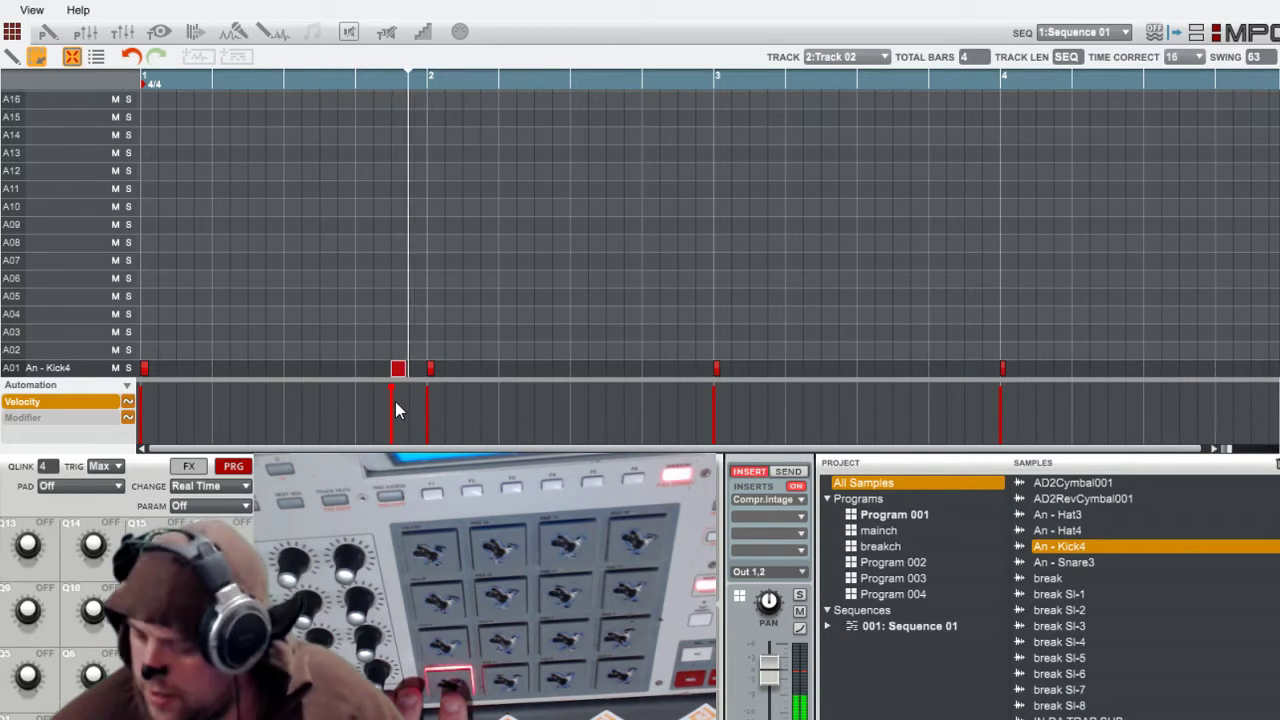
key(Delete)
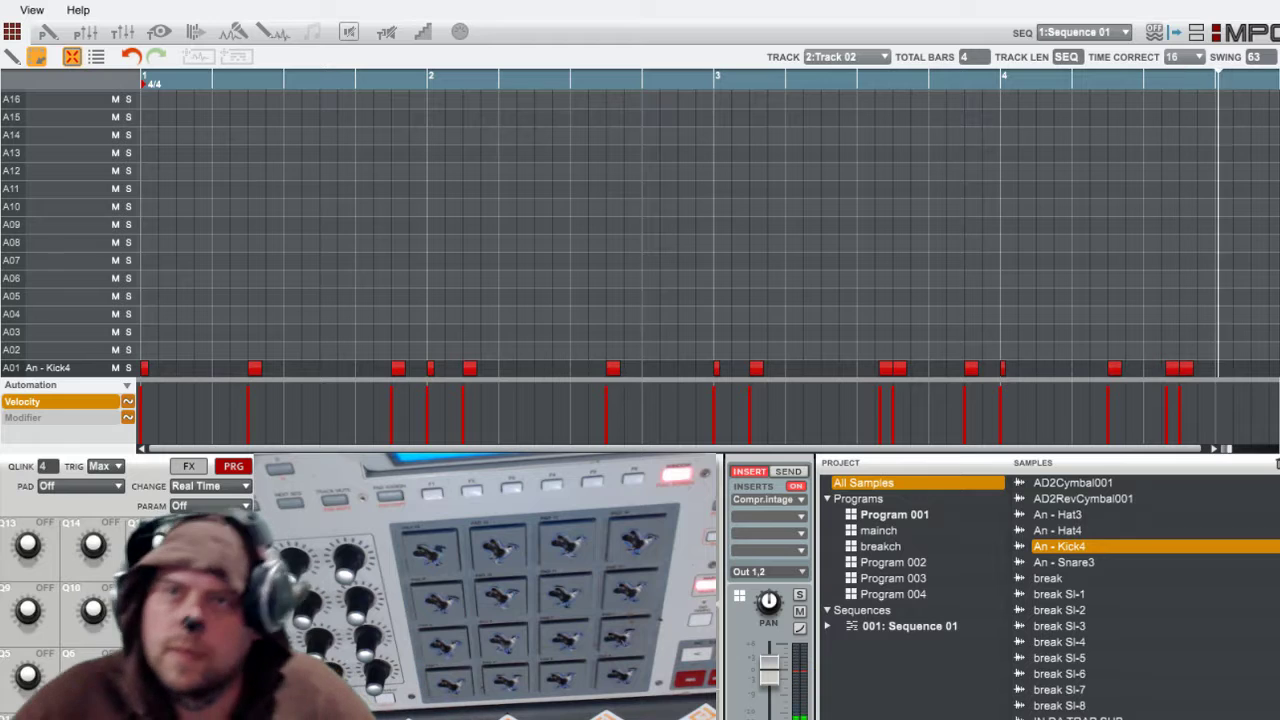
Step: Clean up the kick take: remove extra hits from beats 1 and 3 of bar 4 and beat 3's third sixteenth in bar 1, keeping bar 4's beat-4 kick
click(1173, 367)
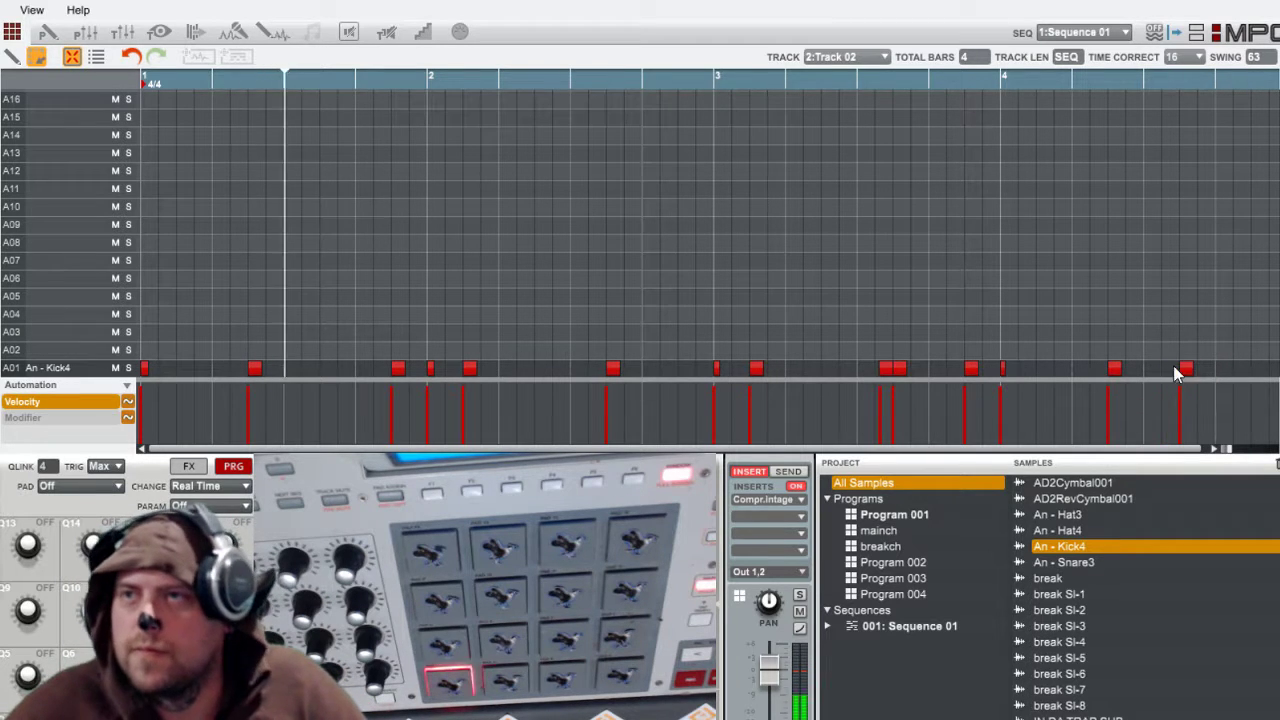
click(1259, 368)
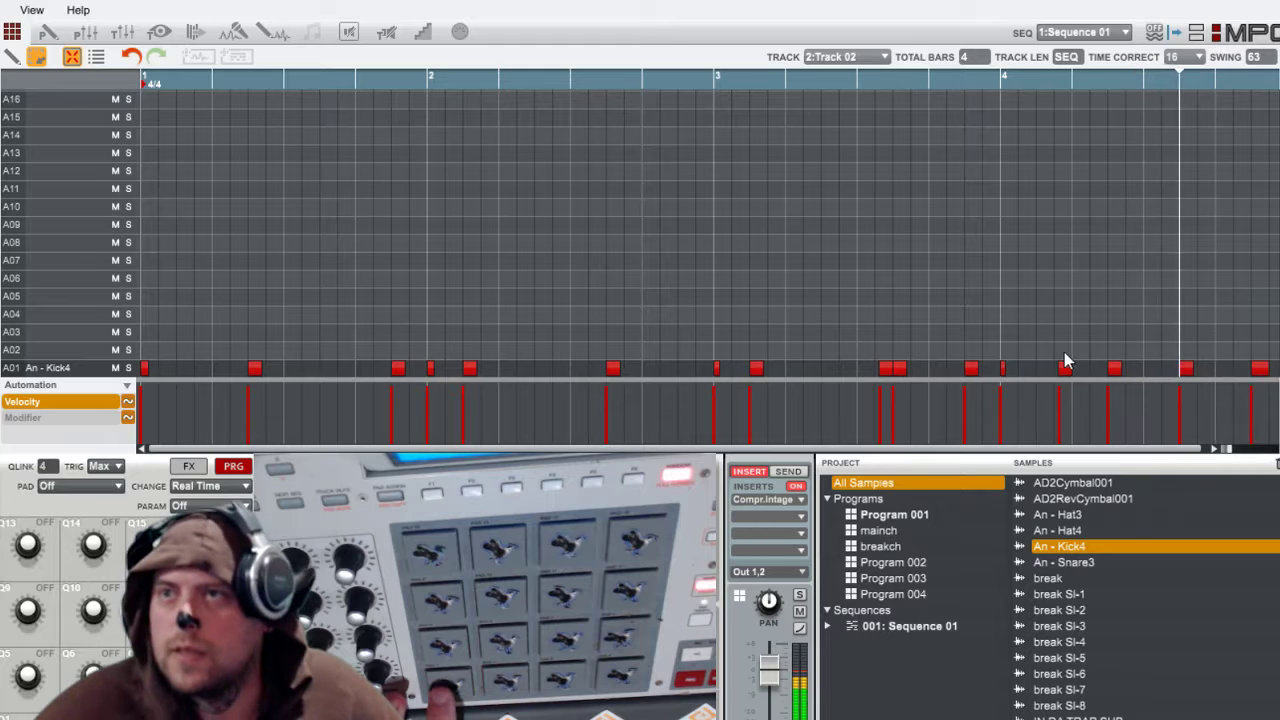
click(1066, 368)
click(1066, 368)
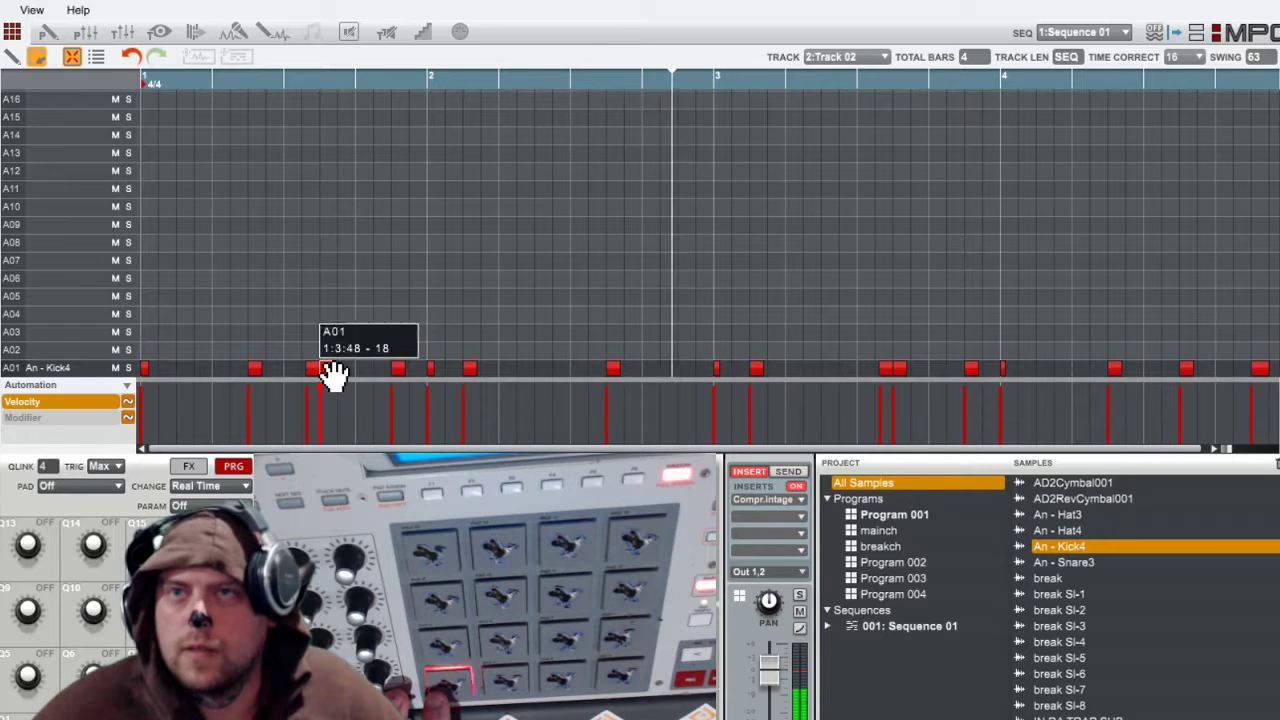
click(329, 369)
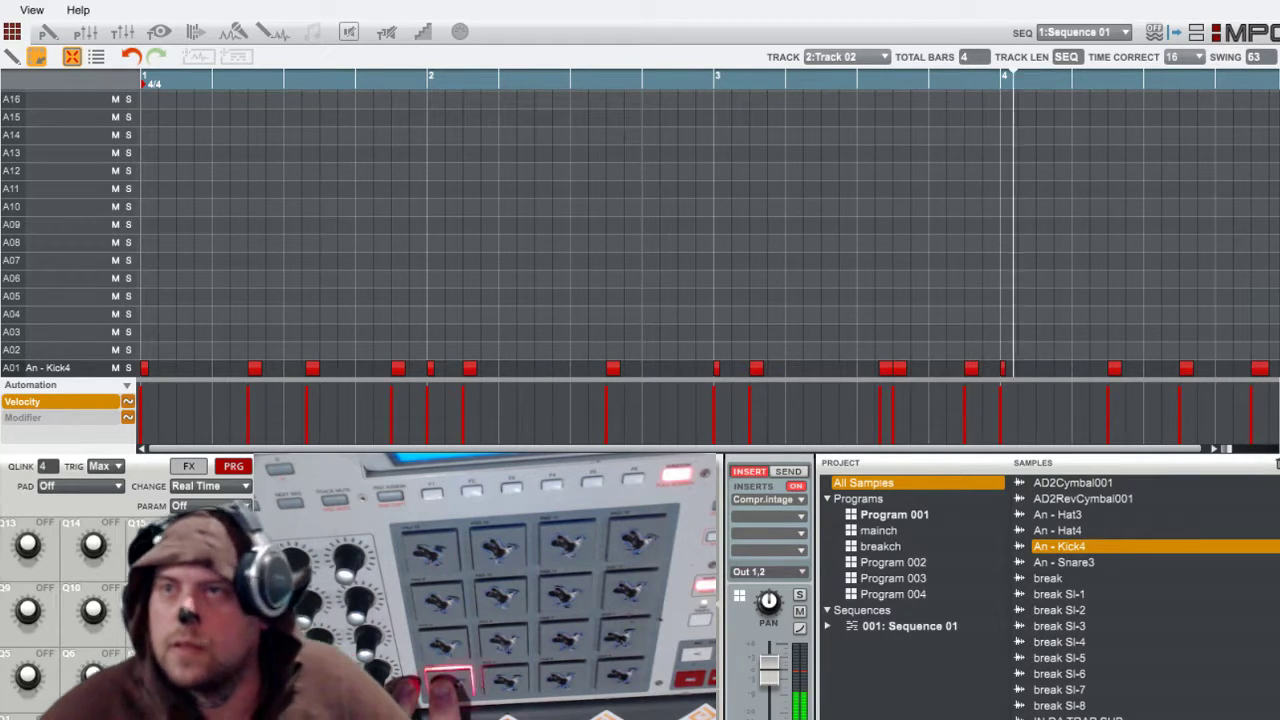
Step: Move bar 3's second-sixteenth kick in beat 3 onto the beat, and delete the third-sixteenth kicks in bar 3 beat 3 and bar 1 beat 4
drag(890, 370, 868, 380)
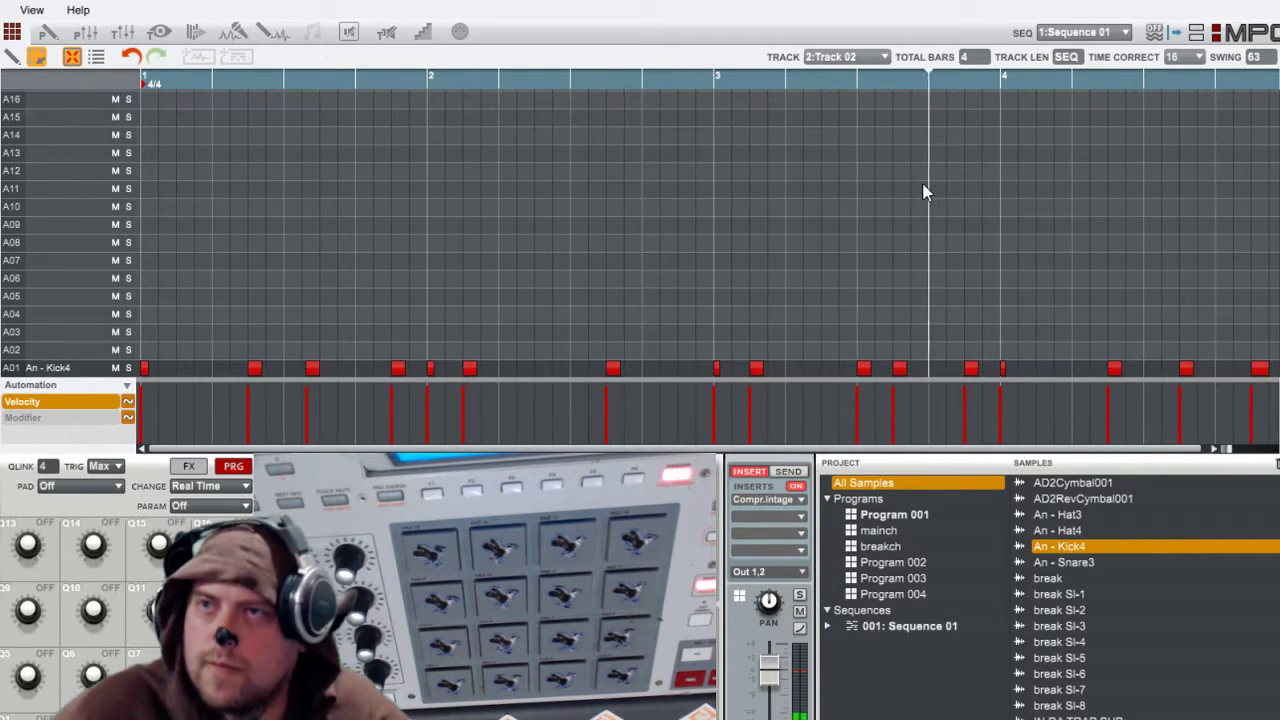
click(902, 370)
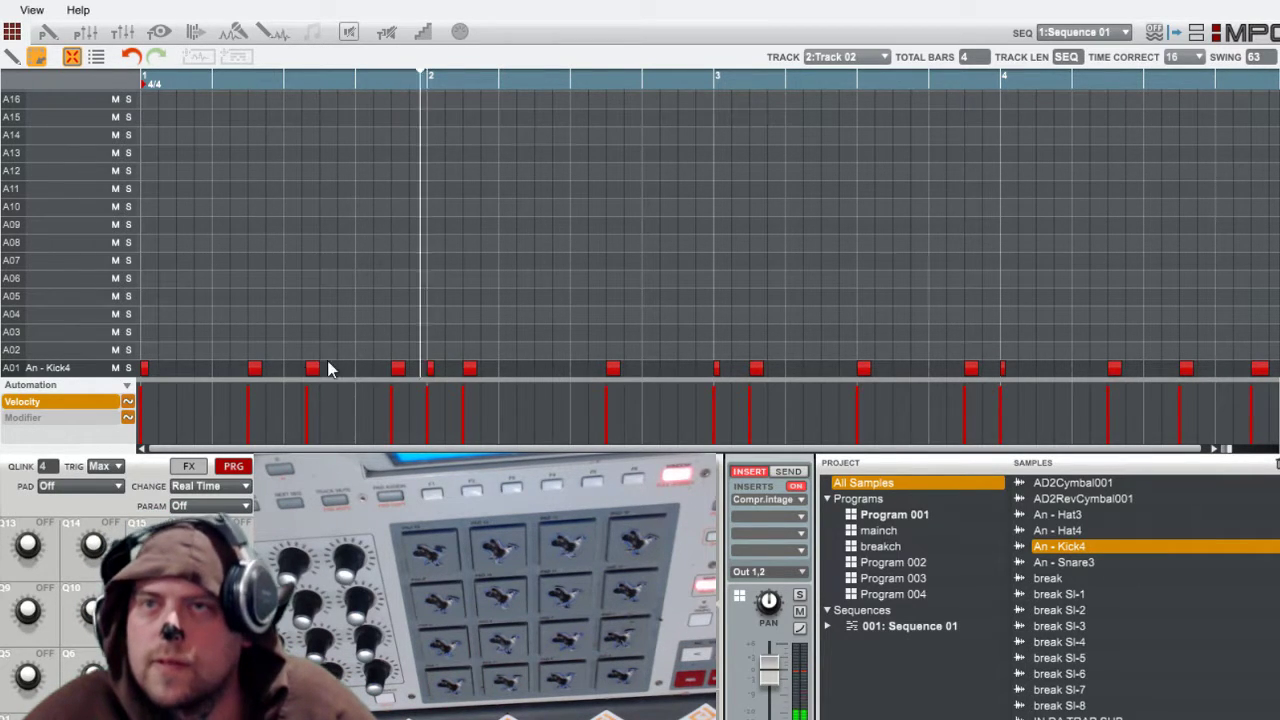
click(398, 368)
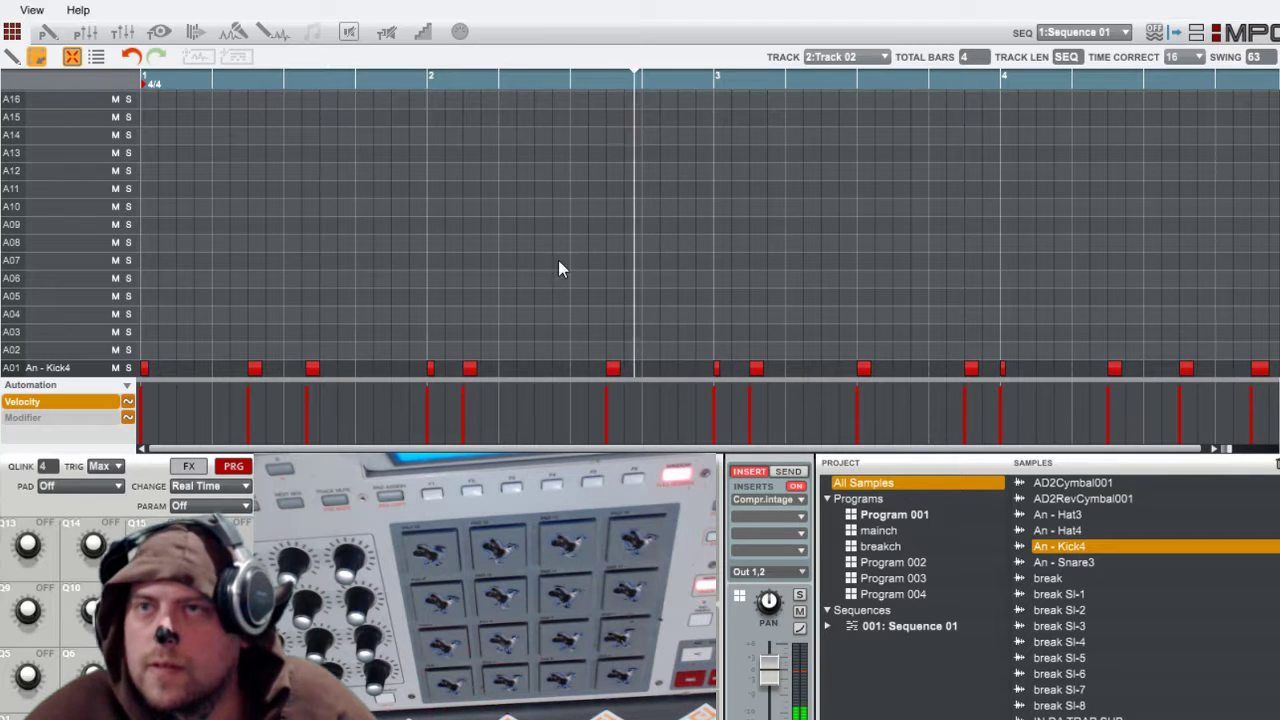
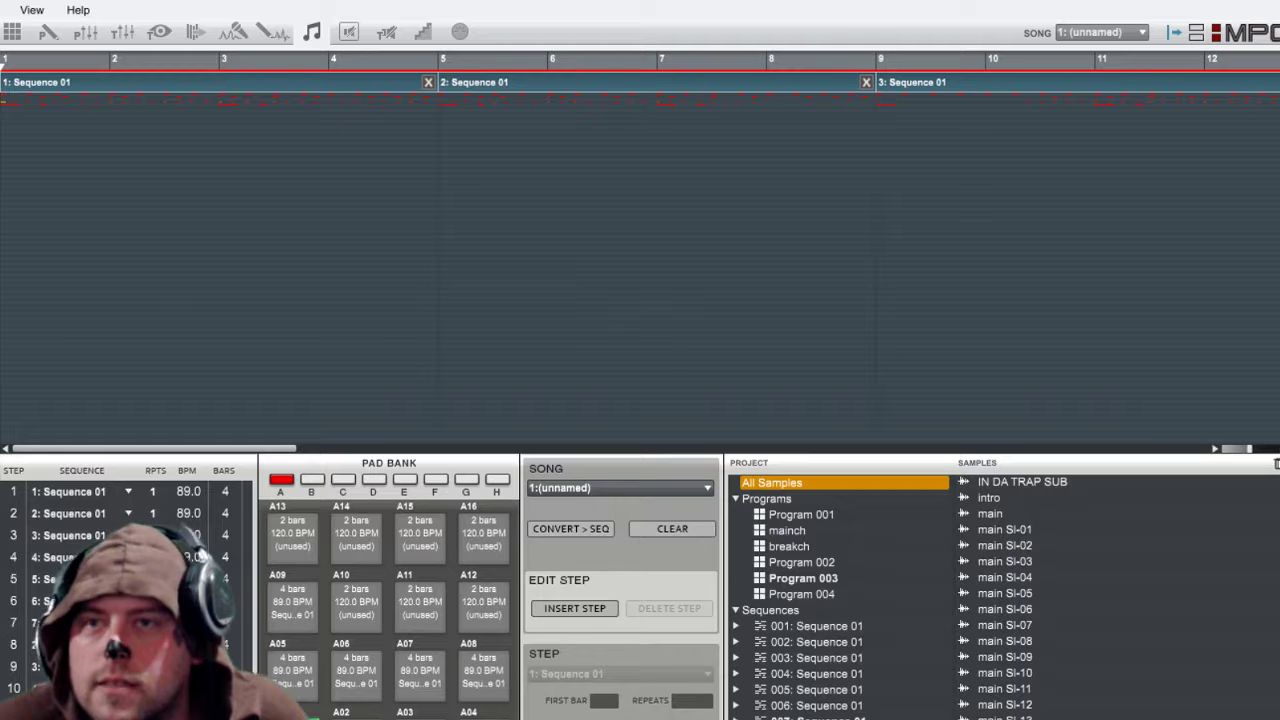
Step: In sequence 8, delete the crash cymbal and all An - Hat3 hits from Track 04, leaving only the reverse cymbal
key(space)
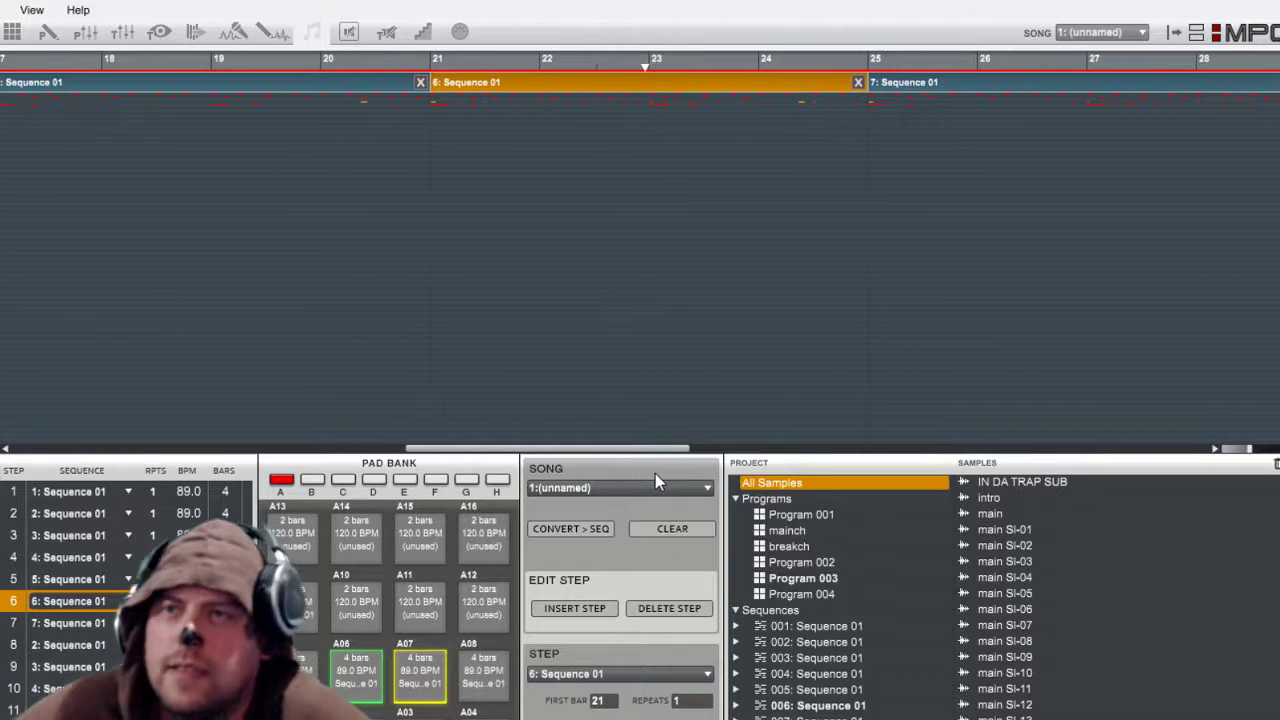
click(12, 32)
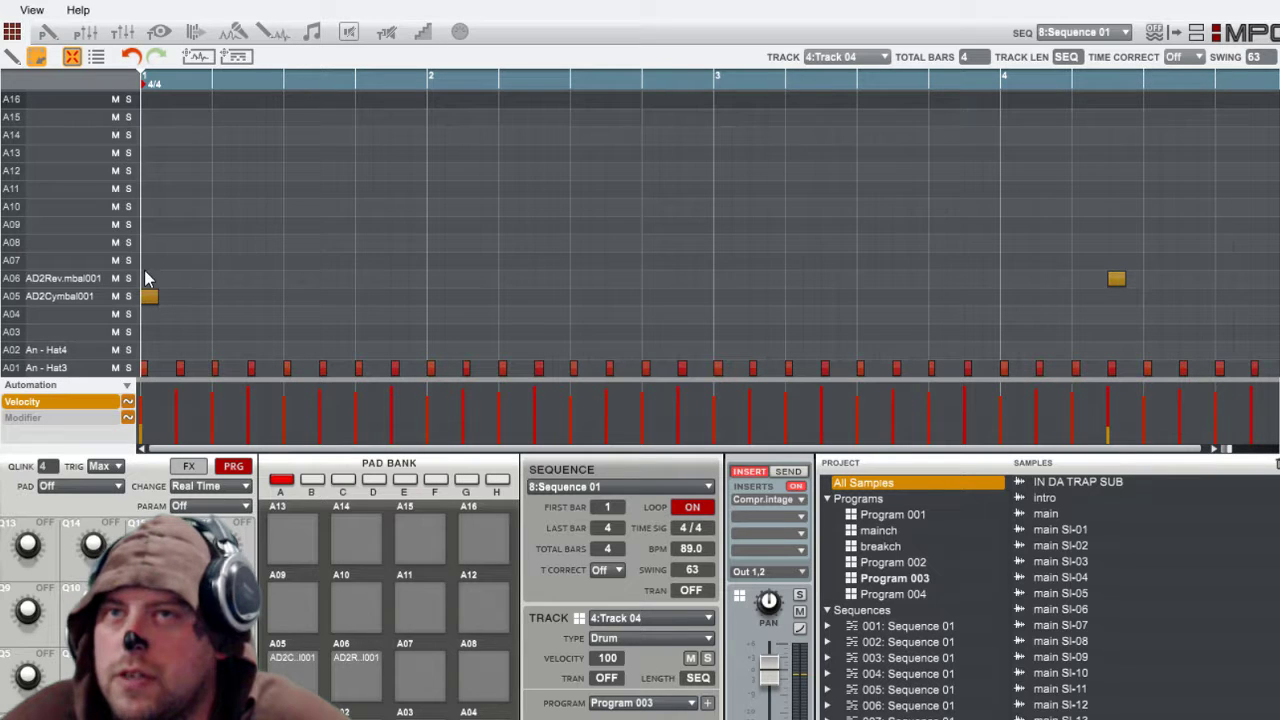
drag(145, 278, 1010, 546)
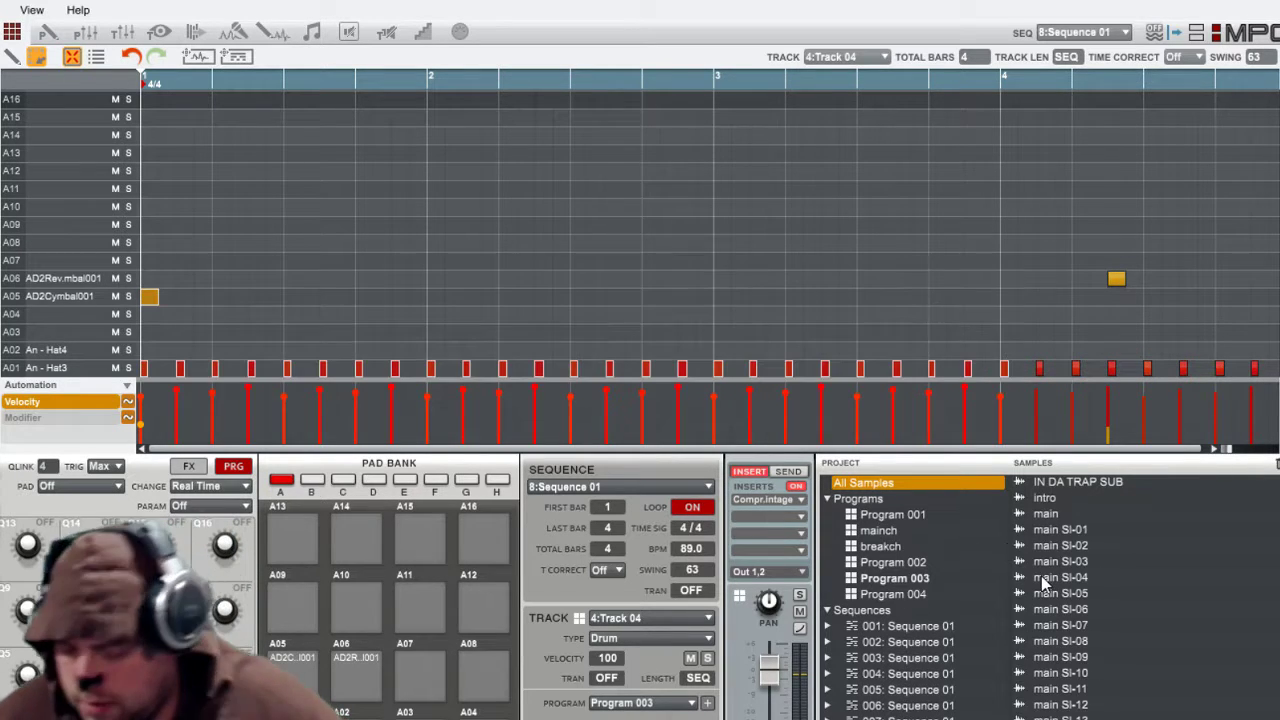
key(Delete)
drag(990, 342, 1279, 378)
key(Delete)
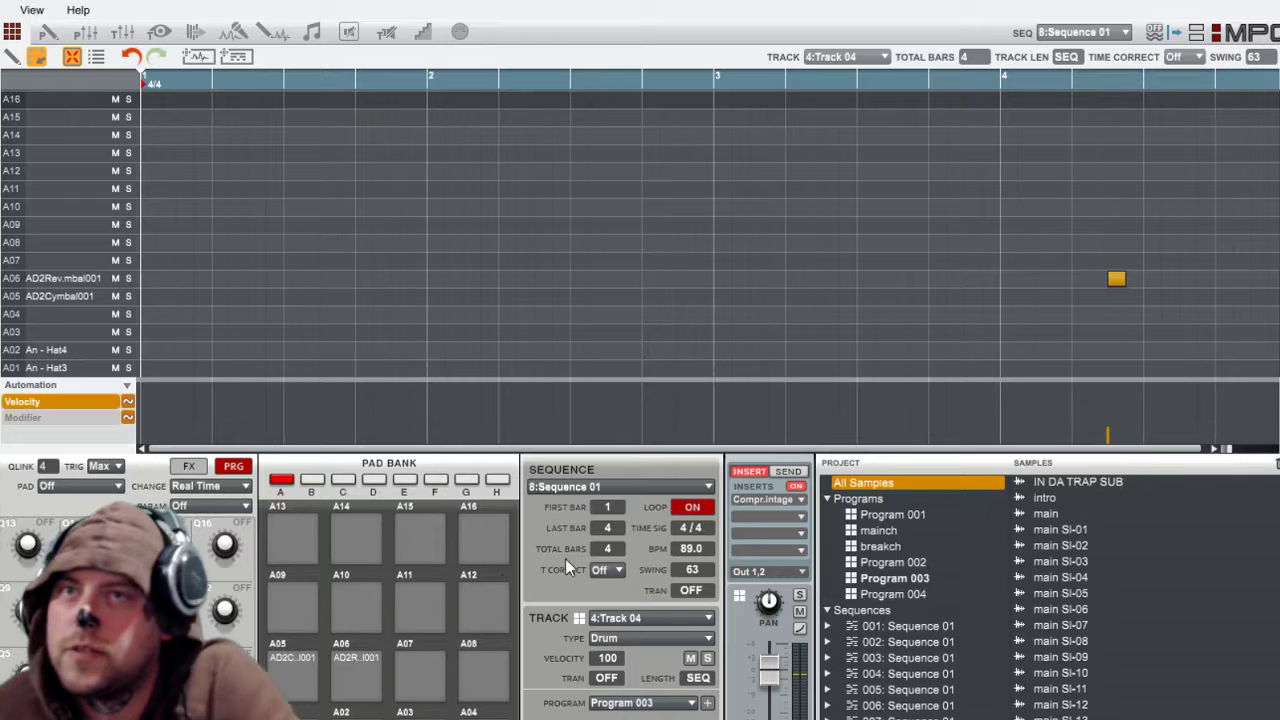
Step: Delete all kick notes from Track 02 in sequence 8
click(707, 625)
click(690, 655)
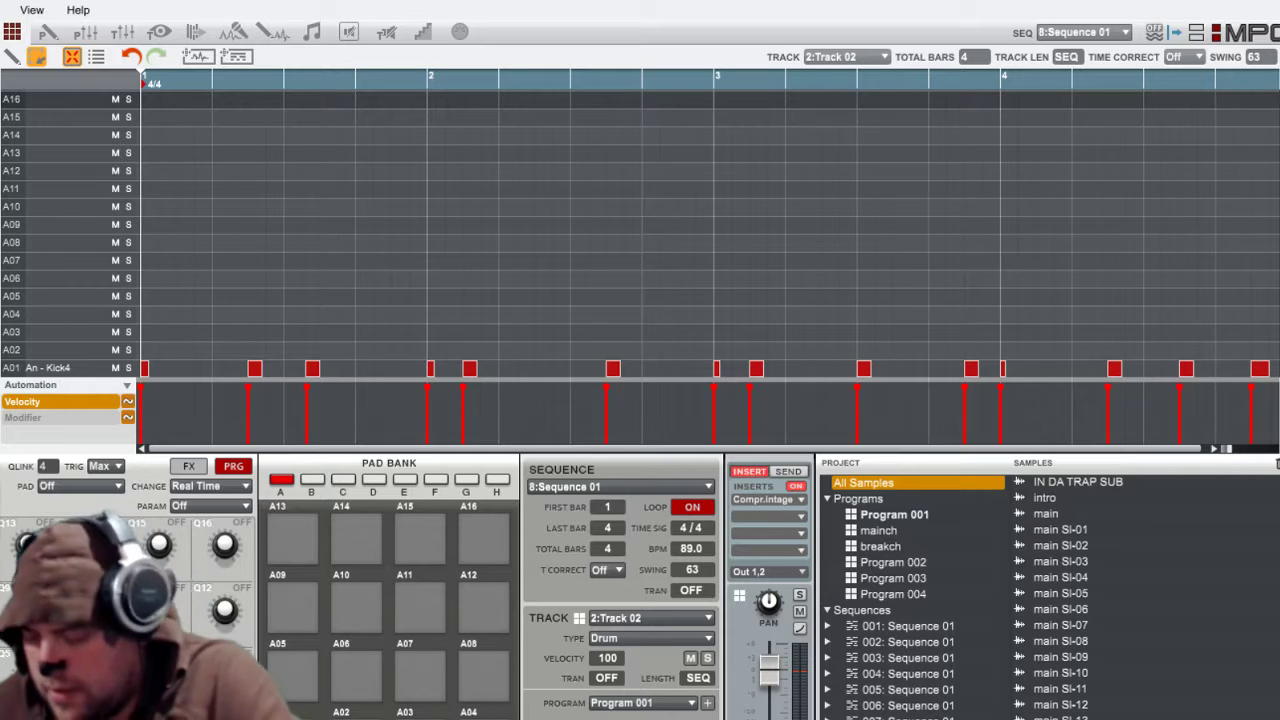
key(ctrl+a)
key(Delete)
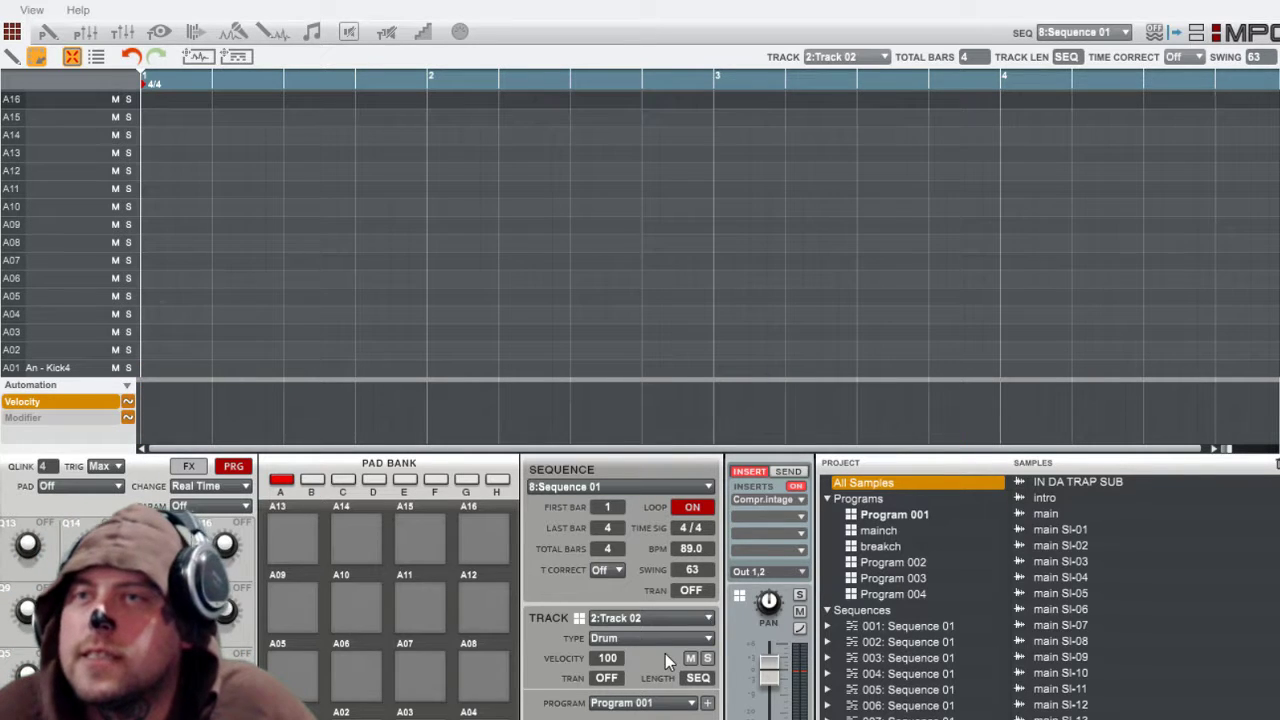
Step: Delete all main sample slices from Track 01 and all sub bass notes from Track 05 in sequence 8
click(668, 684)
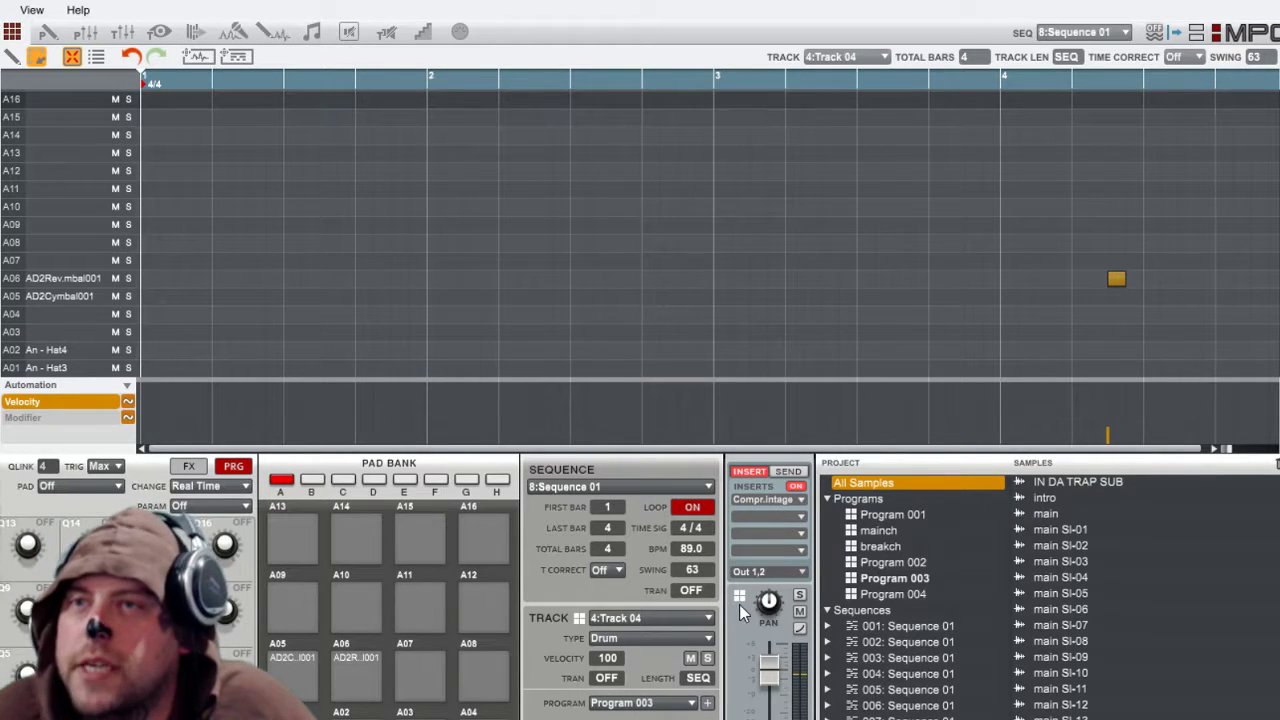
scroll(672, 625, up, 3)
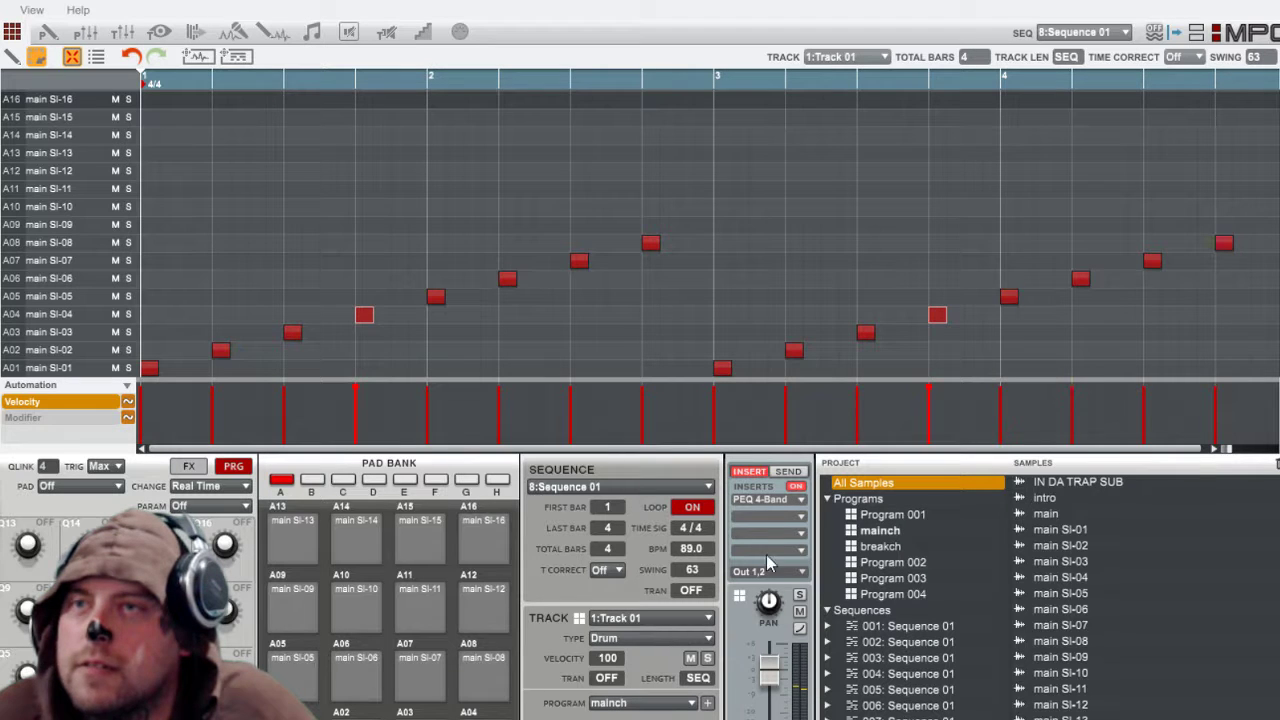
key(ctrl+a)
key(Delete)
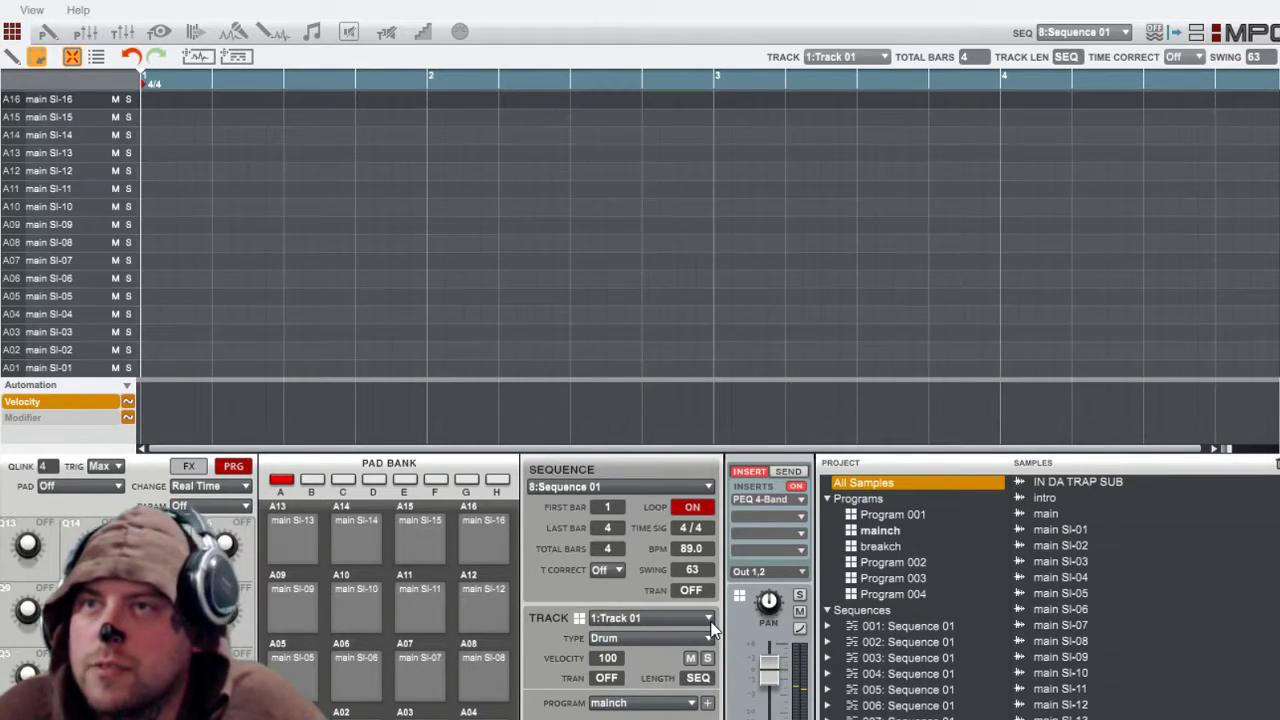
scroll(668, 695, down, 4)
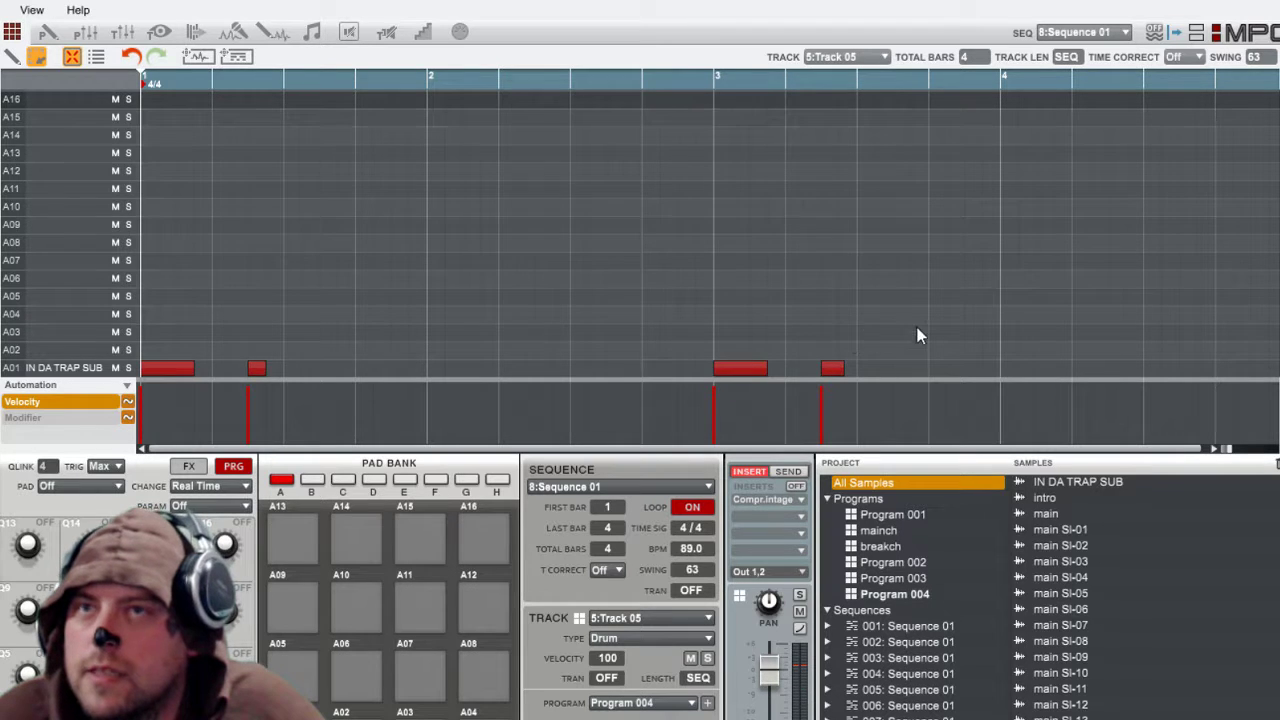
key(ctrl+z)
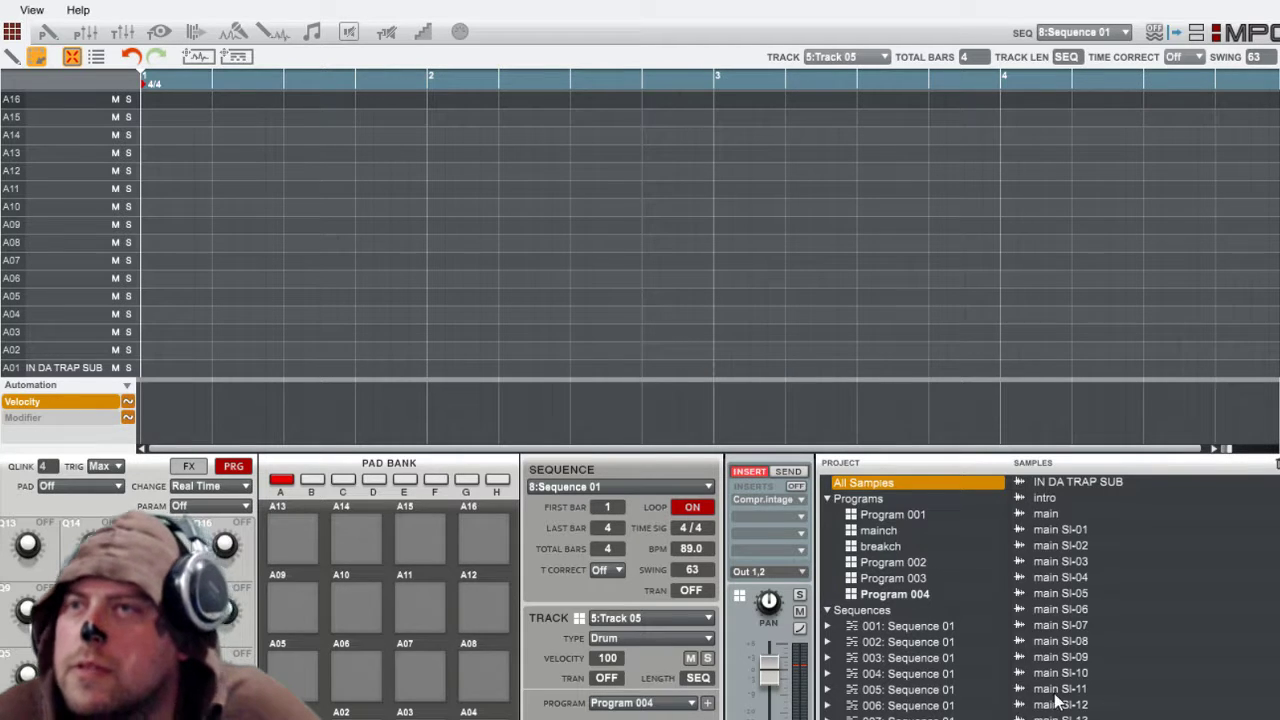
Step: Create a new drum program on Track 05 and assign the intro sample to pad A01
scroll(1062, 703, up, 3)
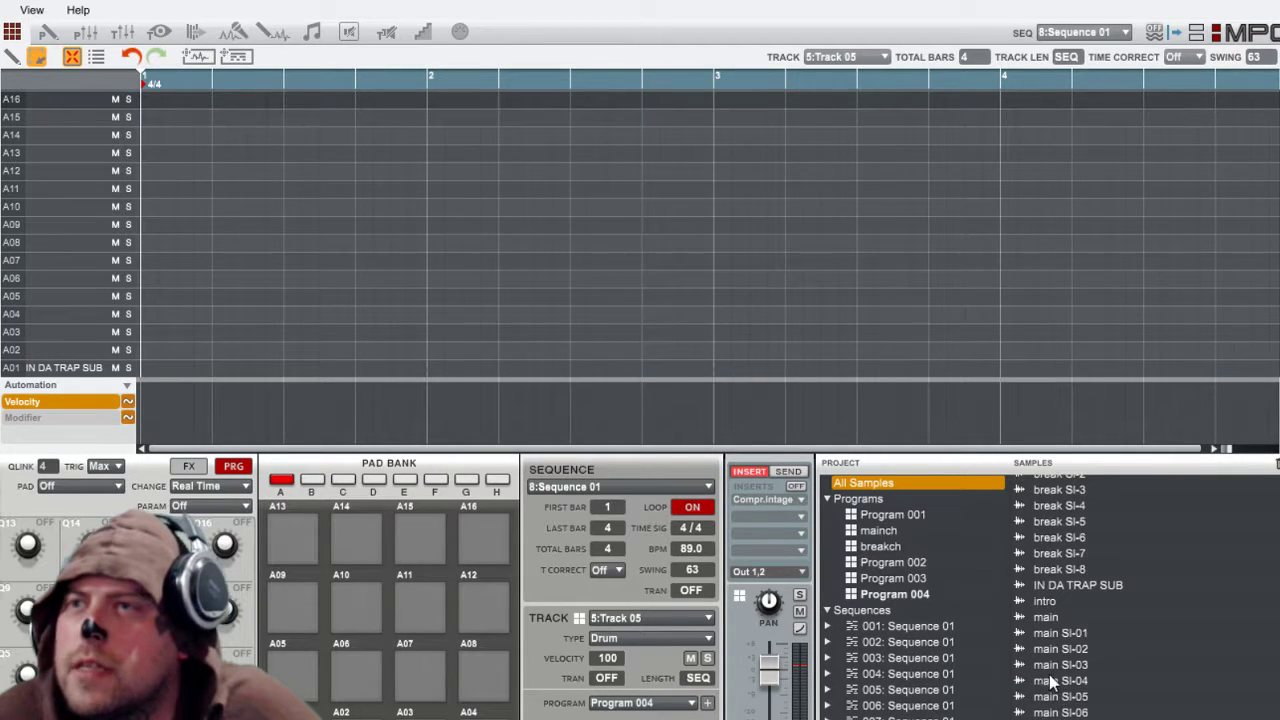
click(707, 703)
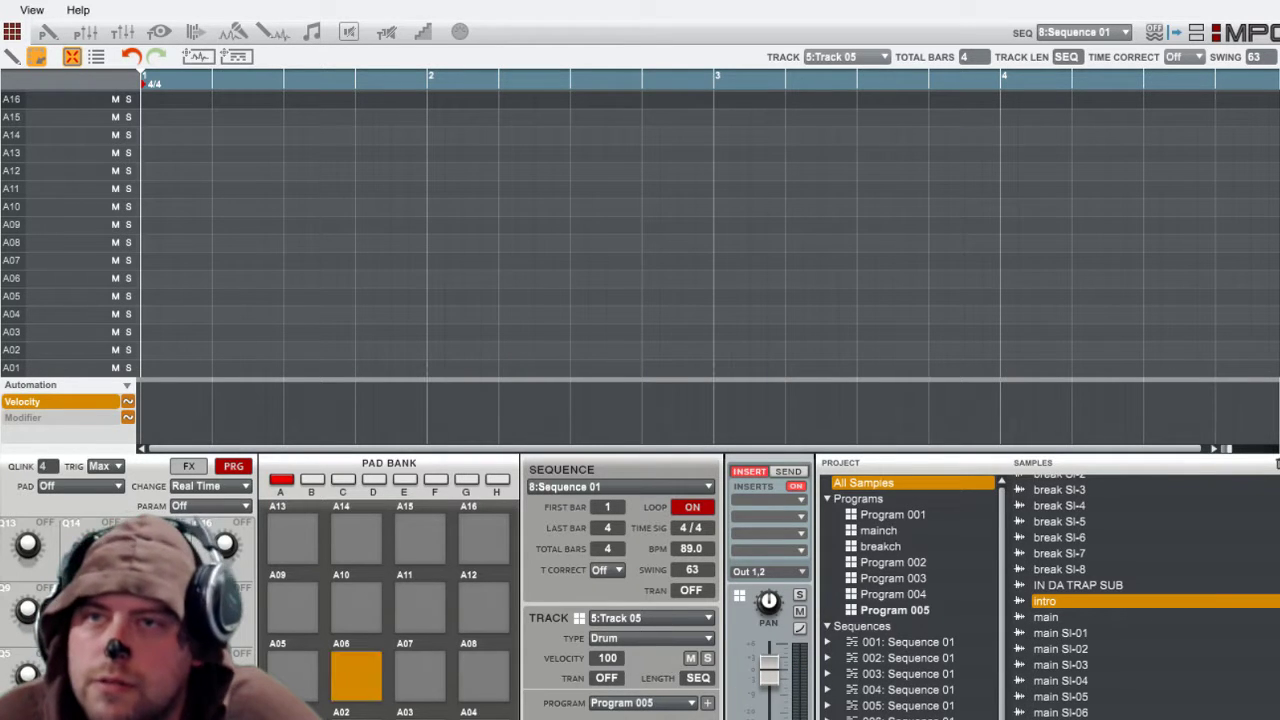
scroll(1140, 600, down, 2)
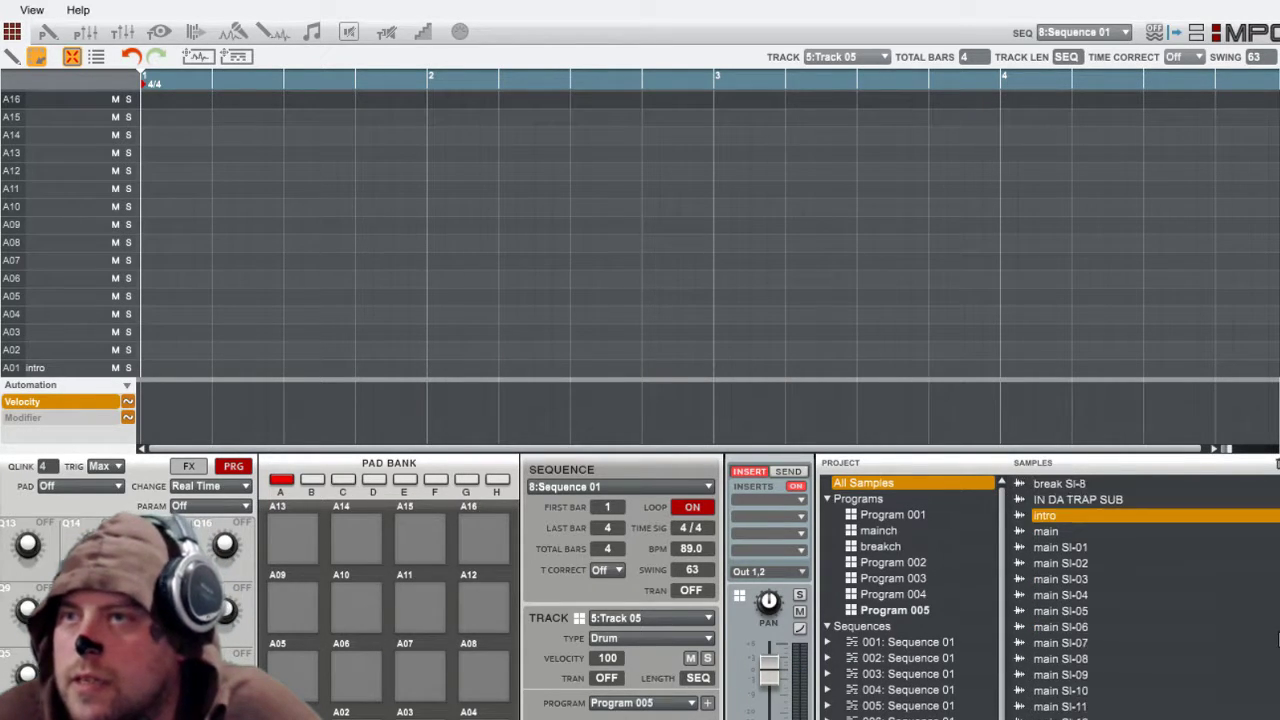
Step: Move the main sample's end point to 295185 and extract that section as a new sample named main-1
scroll(1140, 600, up, 5)
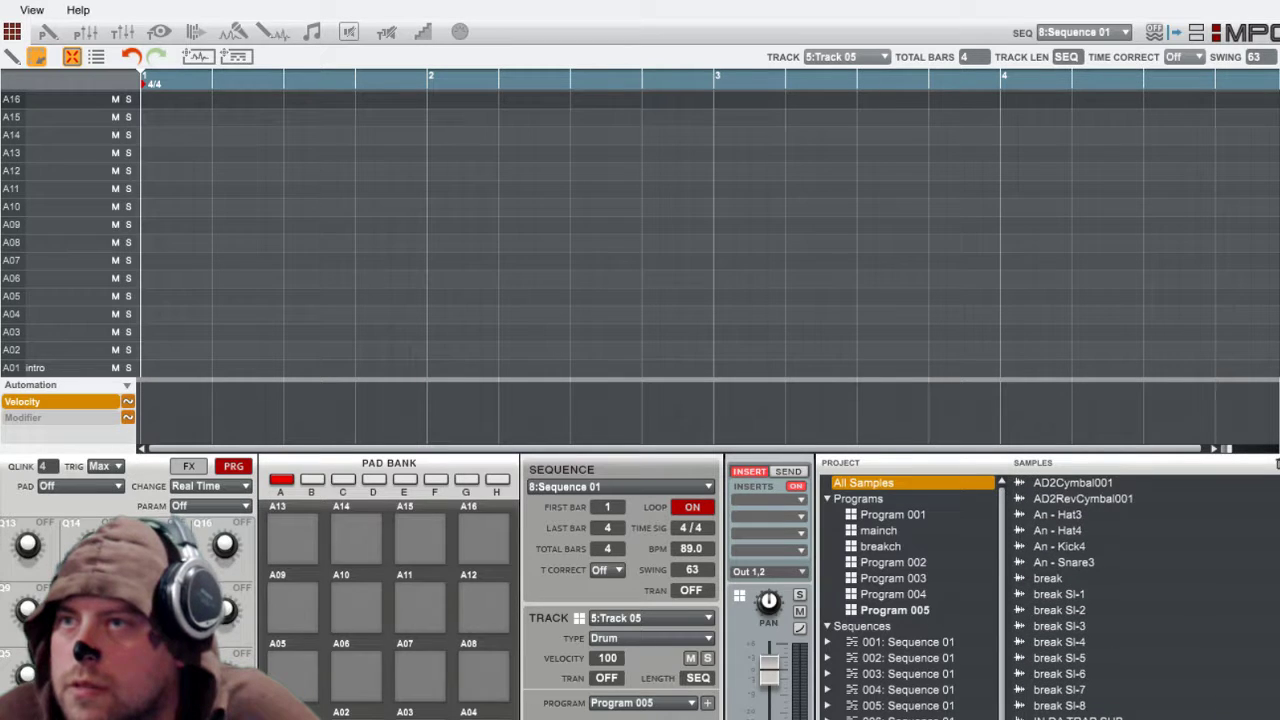
scroll(1140, 600, down, 2)
click(1100, 677)
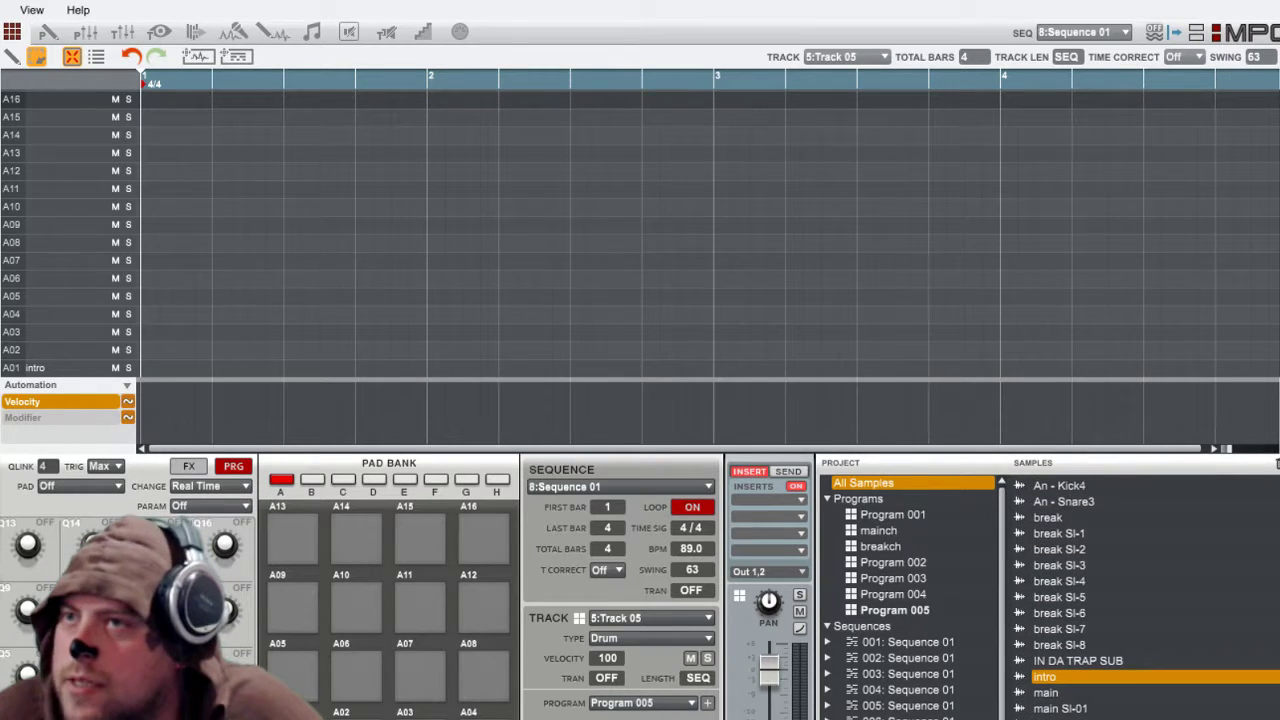
scroll(1140, 600, down, 3)
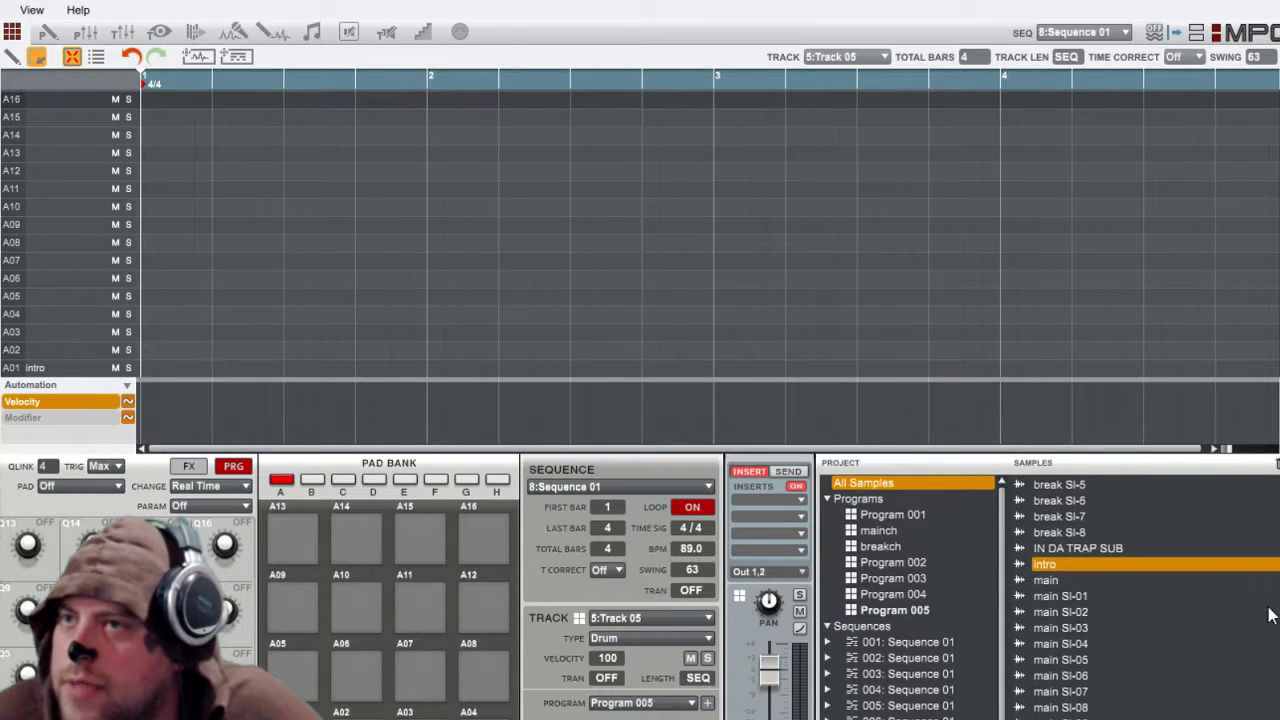
double_click(1046, 583)
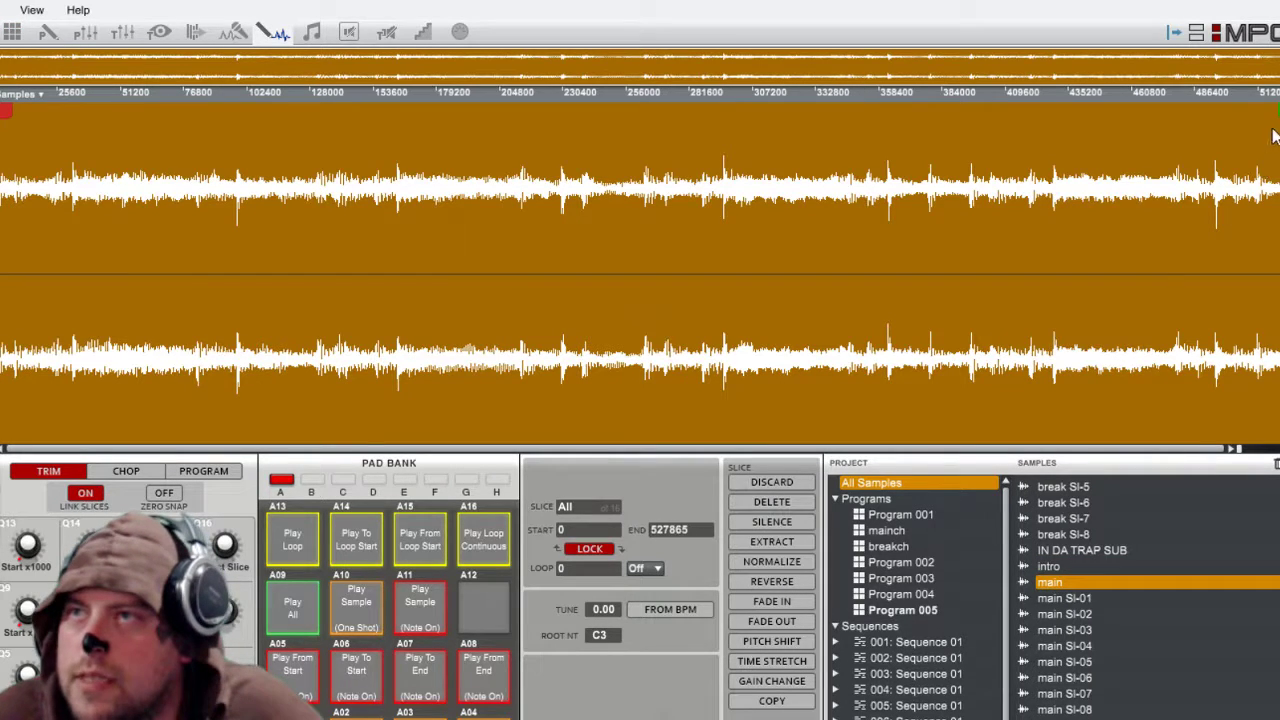
mouse_move(1272, 113)
mouse_down()
mouse_move(815, 134)
mouse_move(704, 159)
mouse_up()
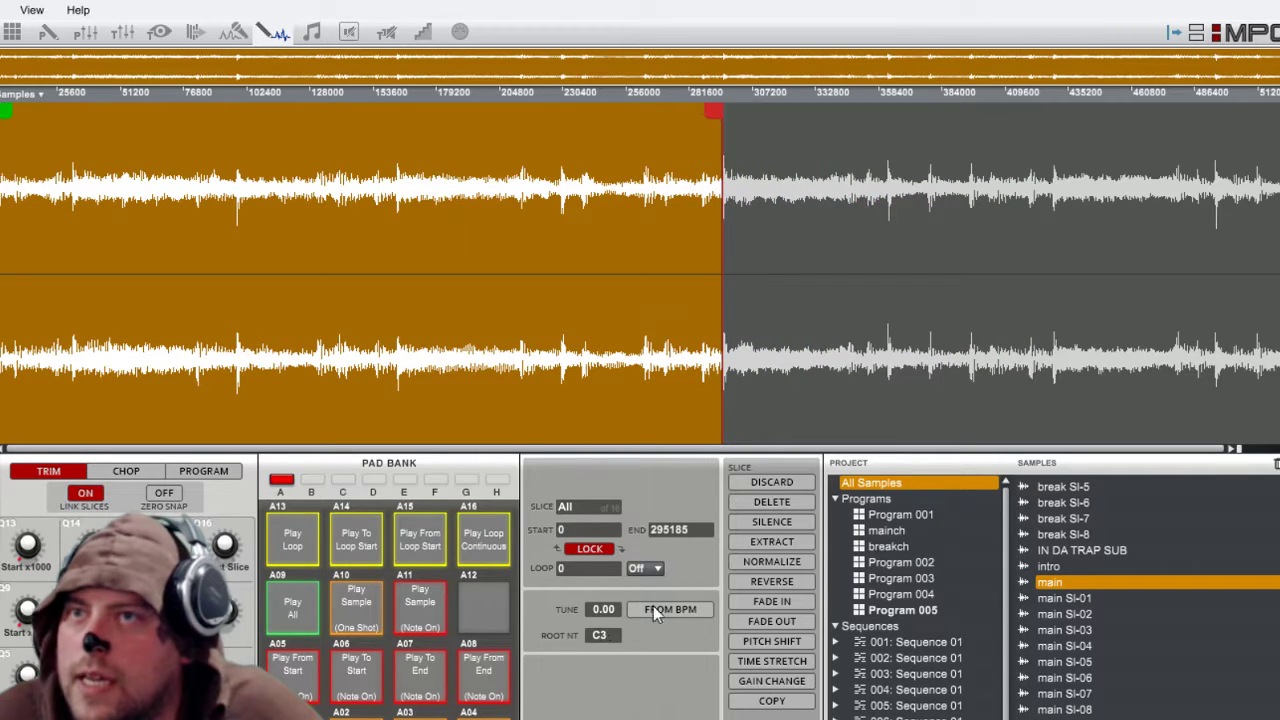
click(787, 543)
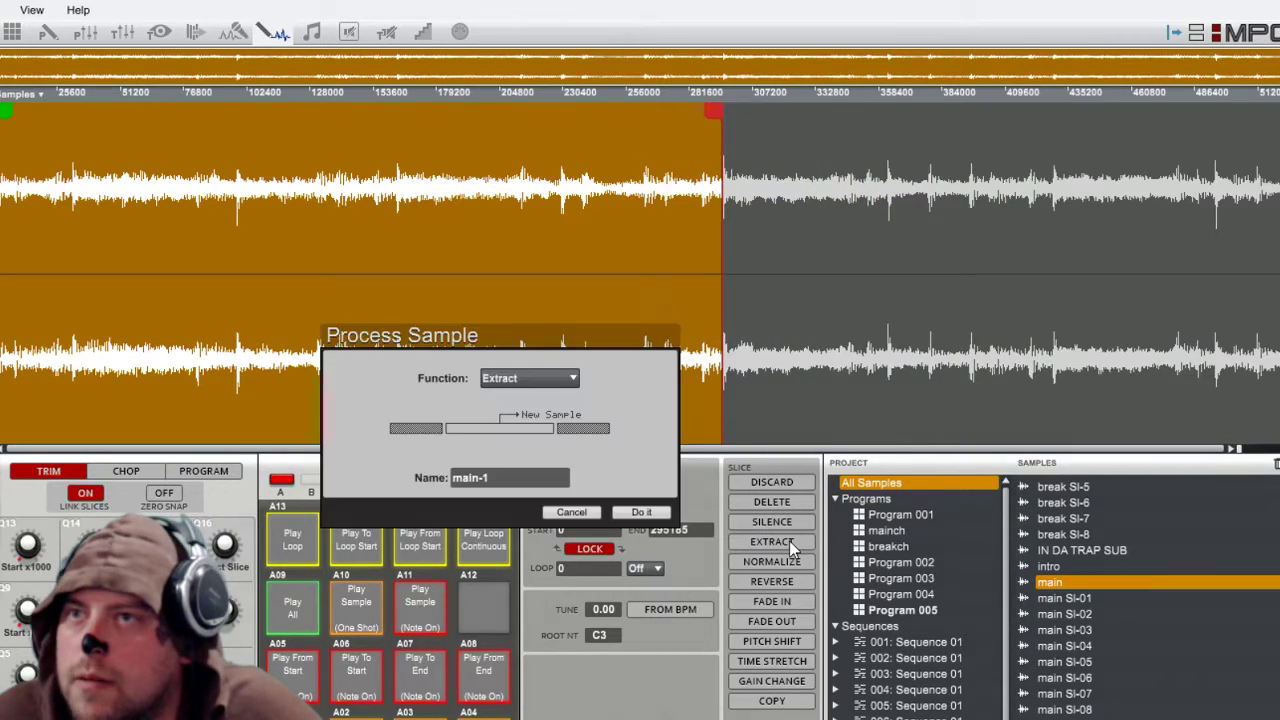
click(646, 514)
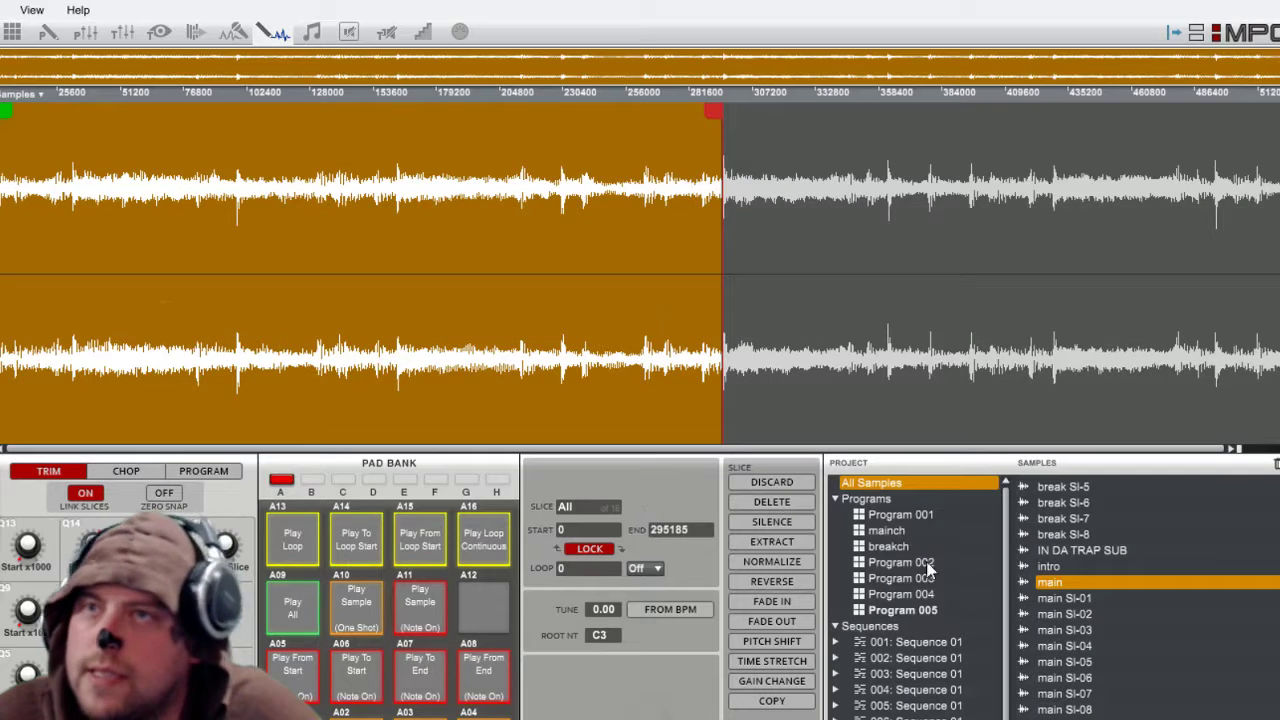
Step: Apply a linear fade-out twice across the whole main-1 sample
scroll(1143, 612, down, 3)
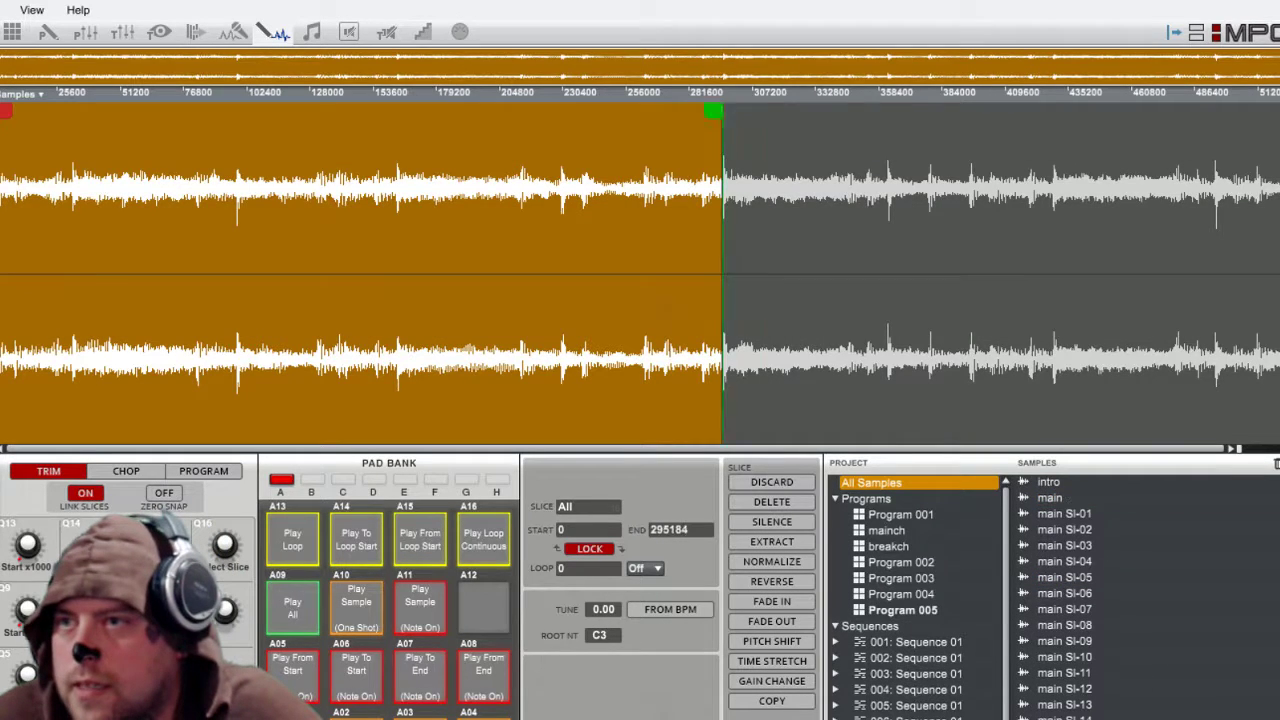
click(792, 620)
click(642, 515)
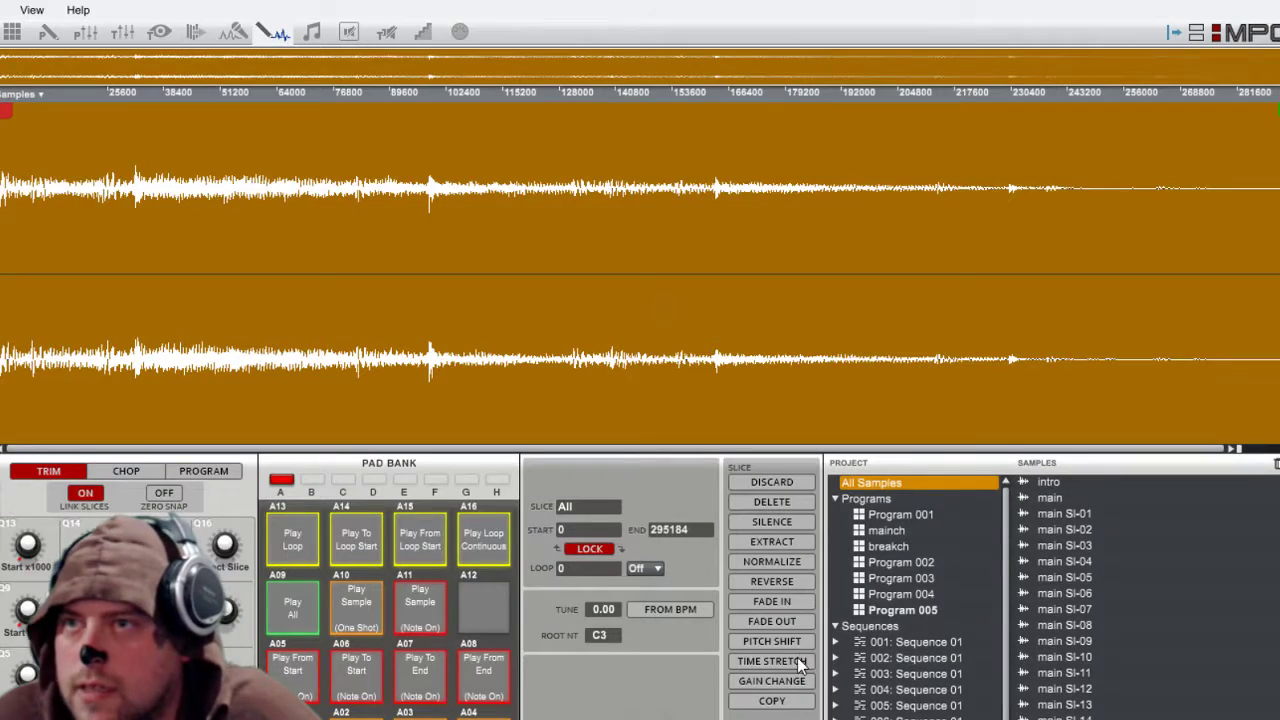
click(798, 621)
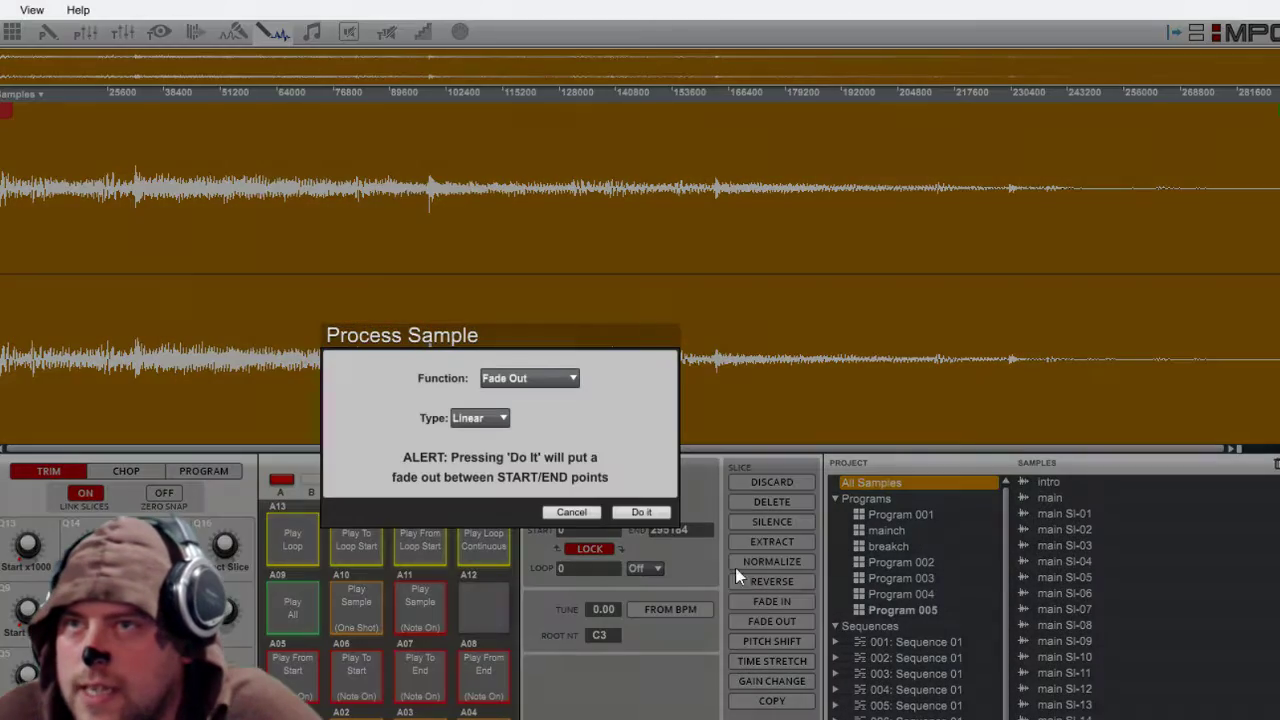
click(650, 510)
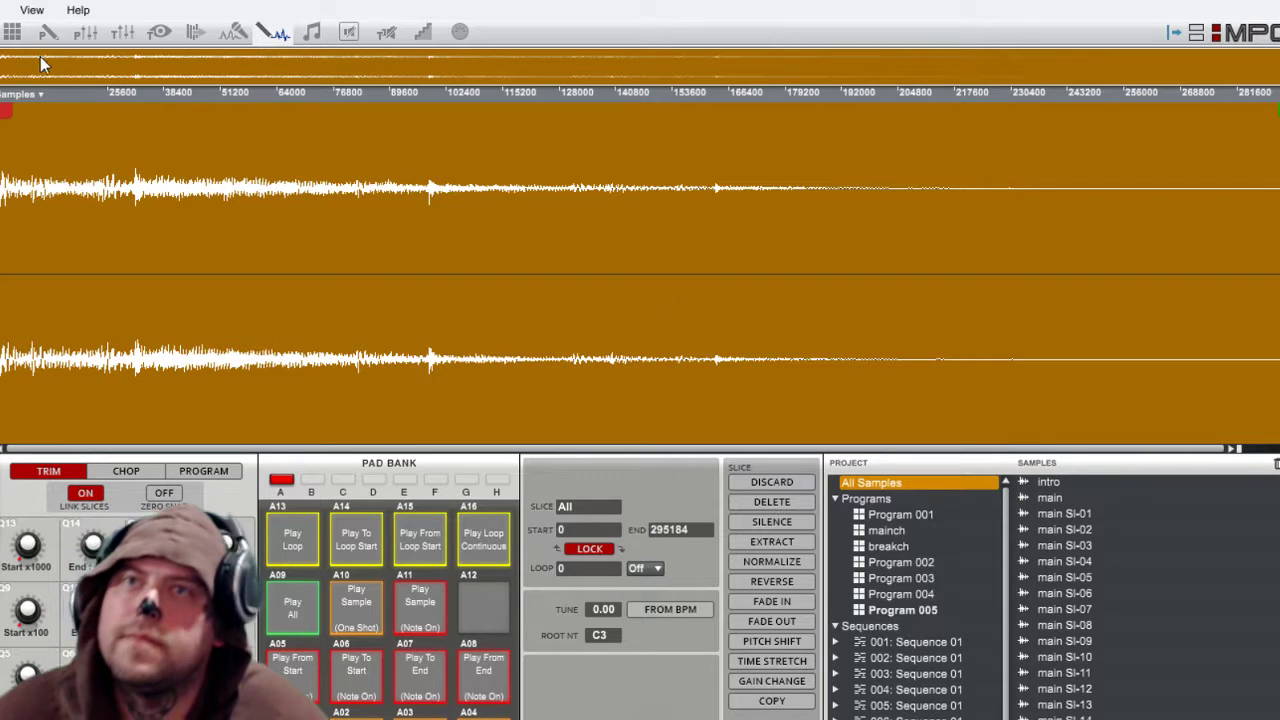
Step: Assign main-1 to pad A05 on Track 05, set time correct to 16, and place an intro hit at bar 1
click(13, 32)
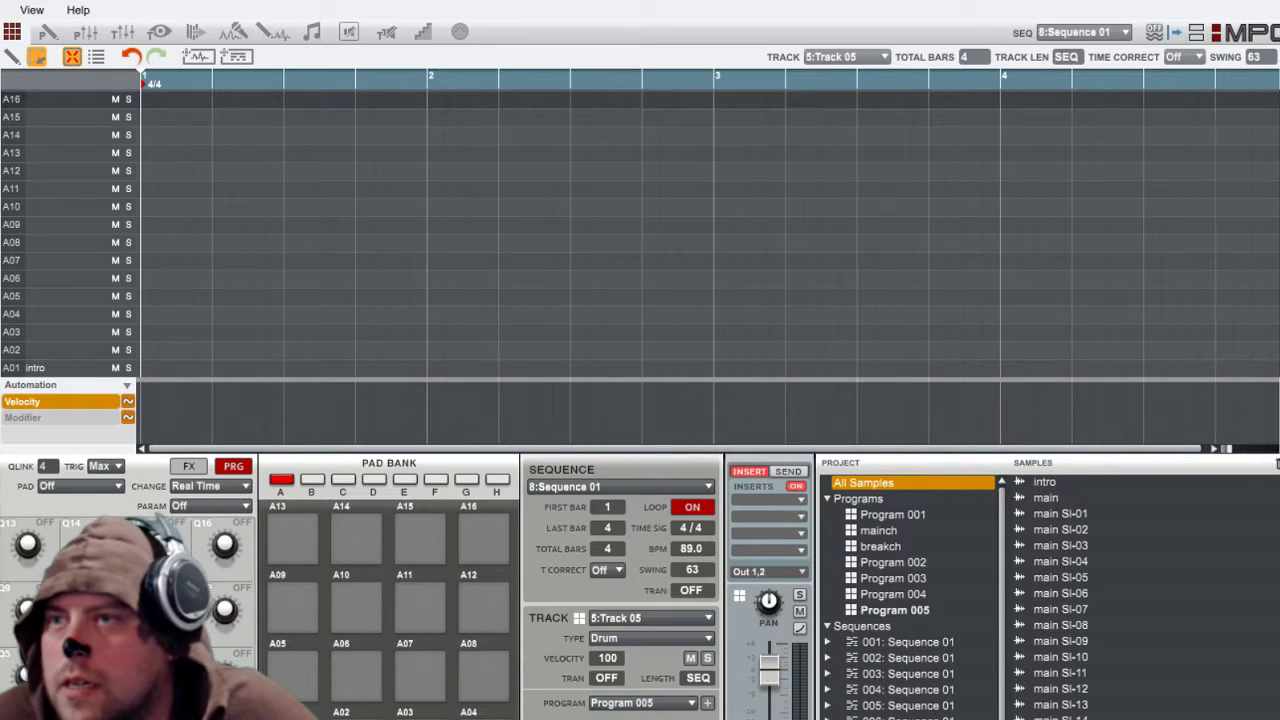
drag(380, 712, 292, 675)
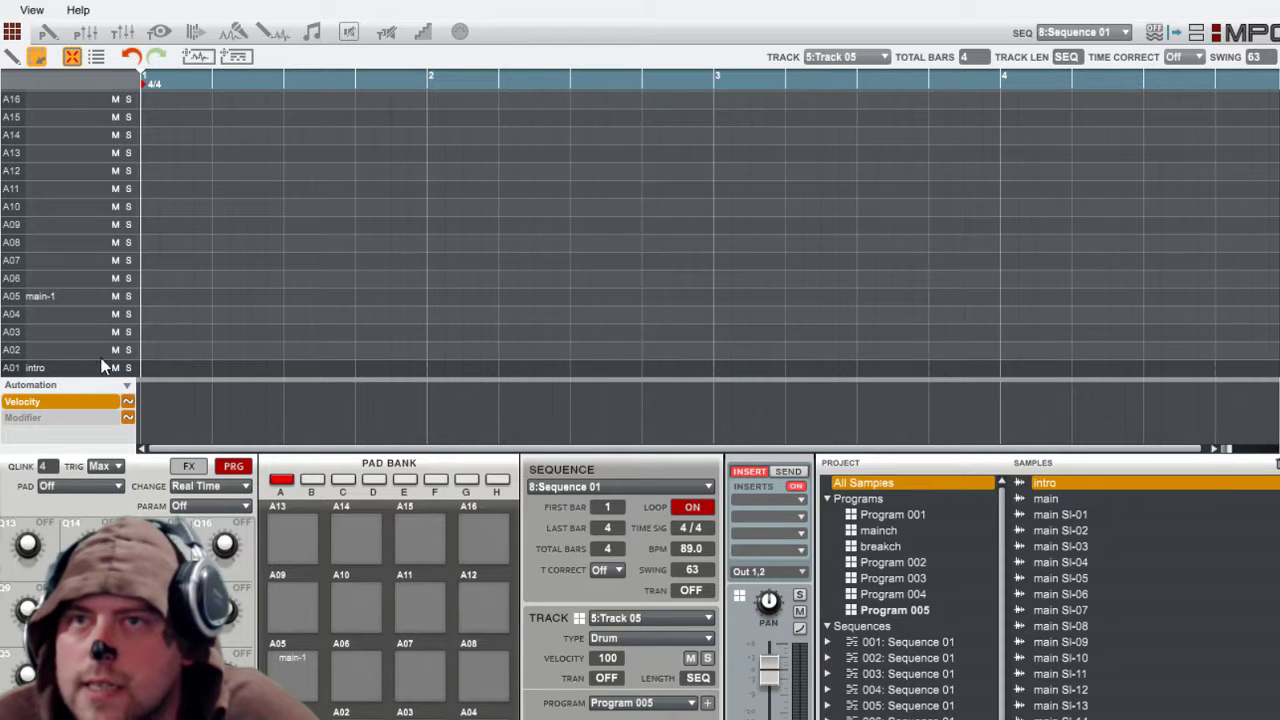
click(607, 569)
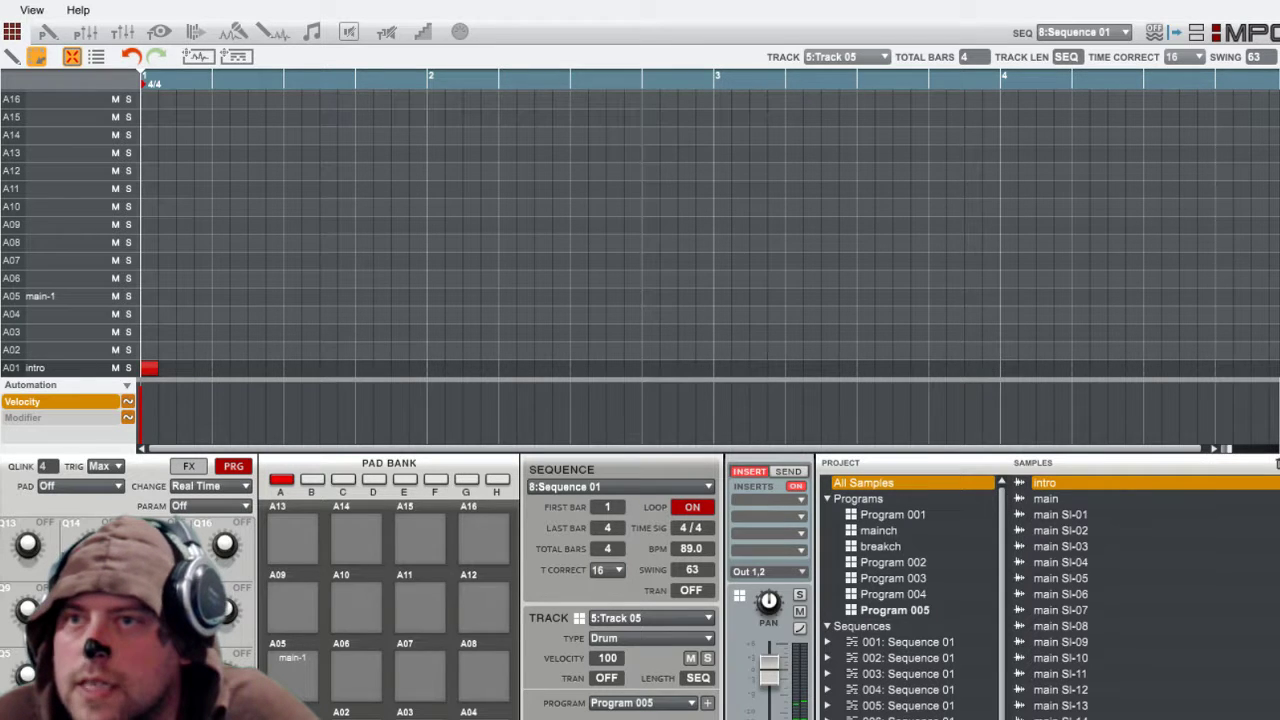
key(space)
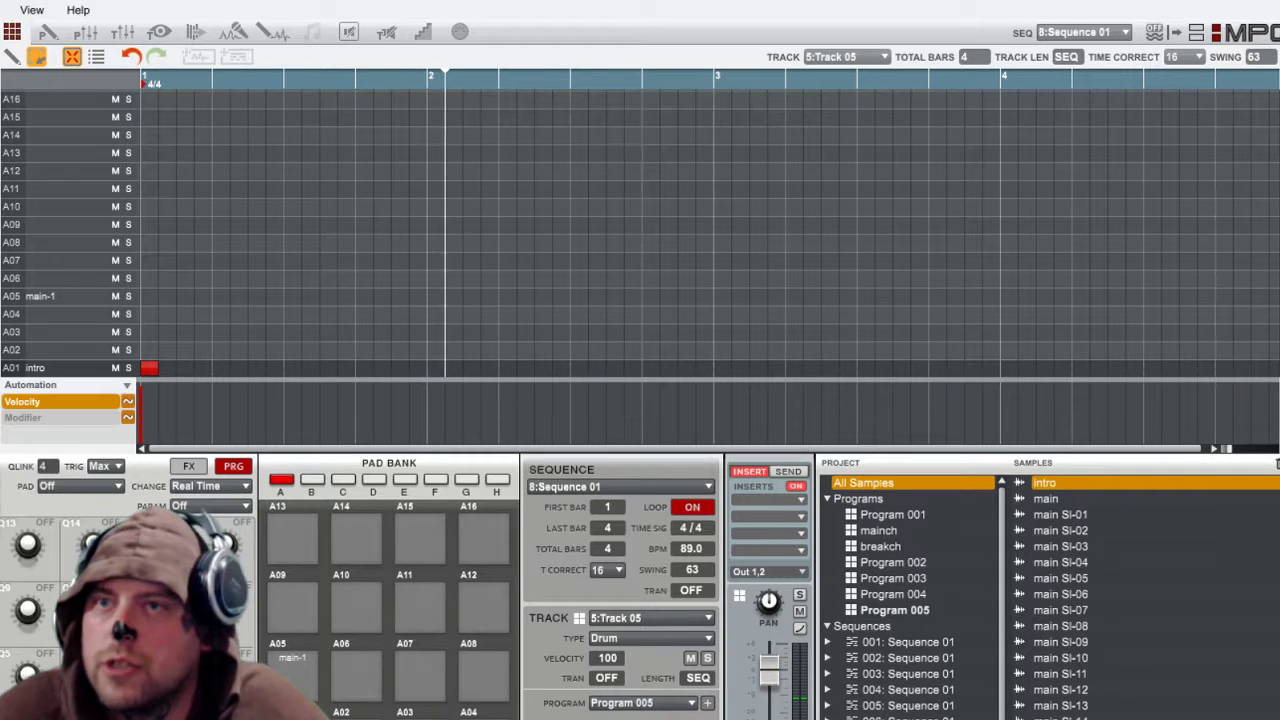
key(space)
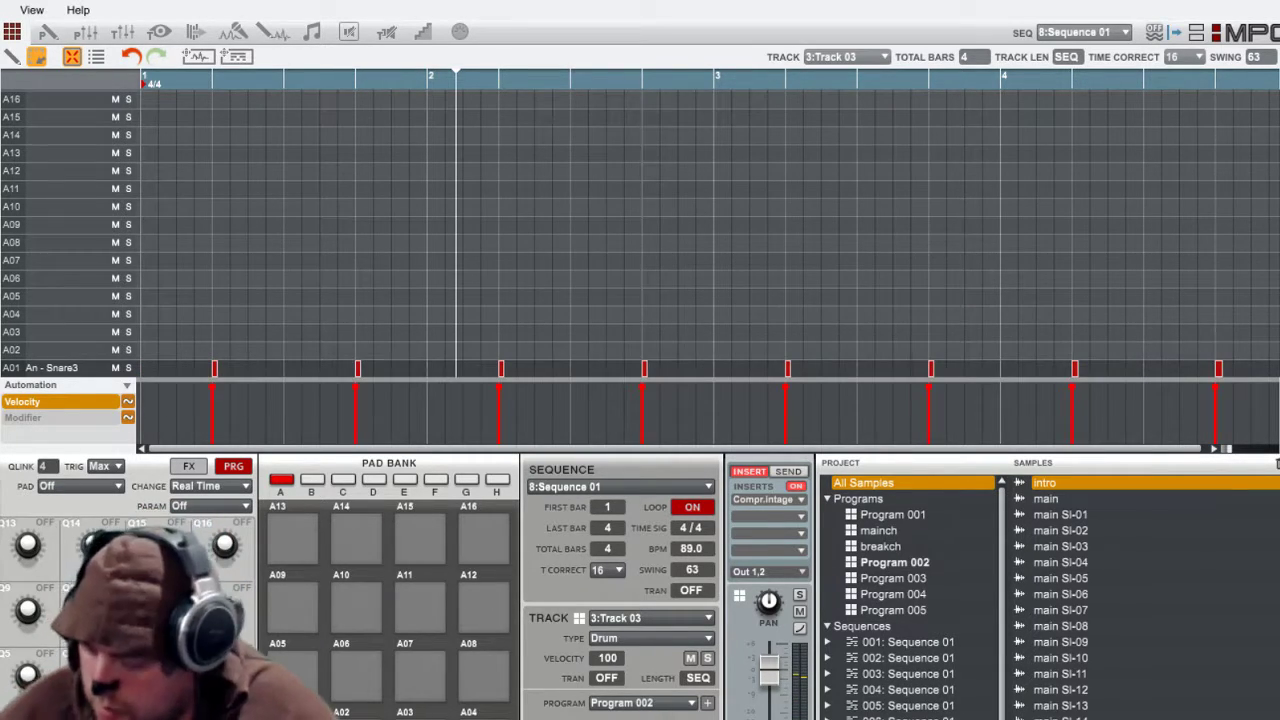
Step: Place a pad A01 hit at the start of bar 1 on Track 01 and play the sequence
key(ctrl+z)
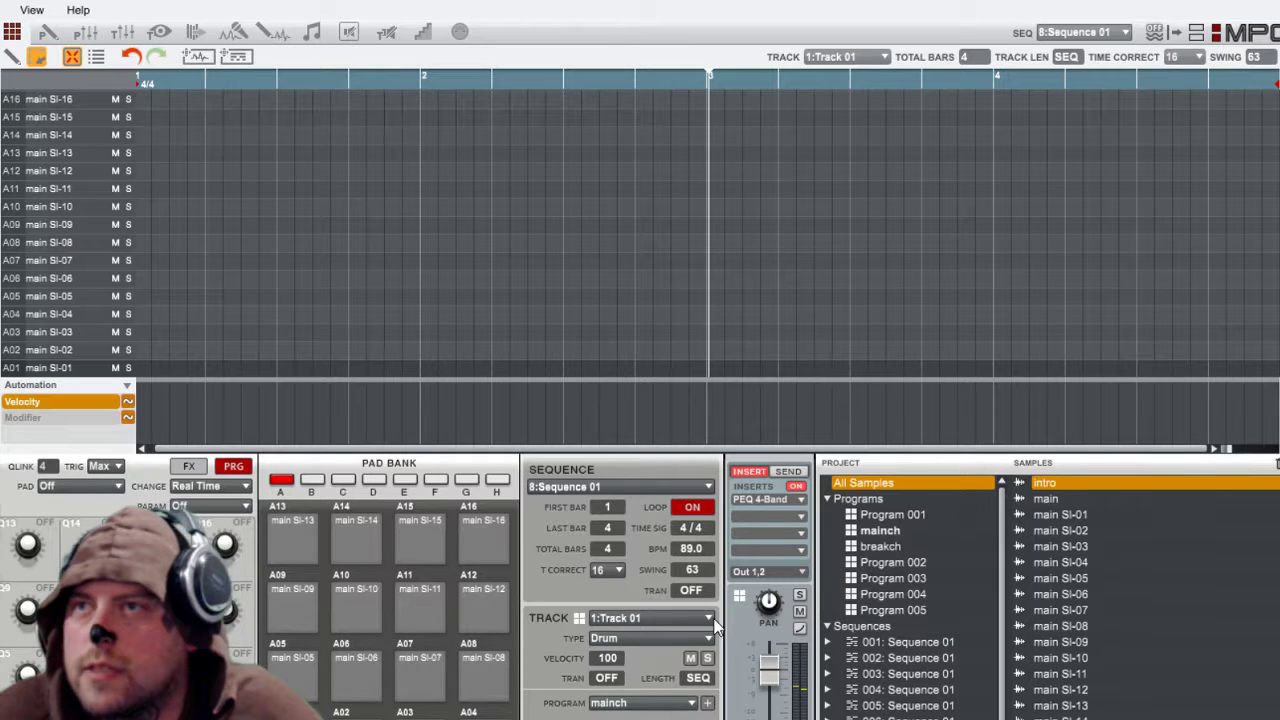
drag(1084, 198, 1279, 380)
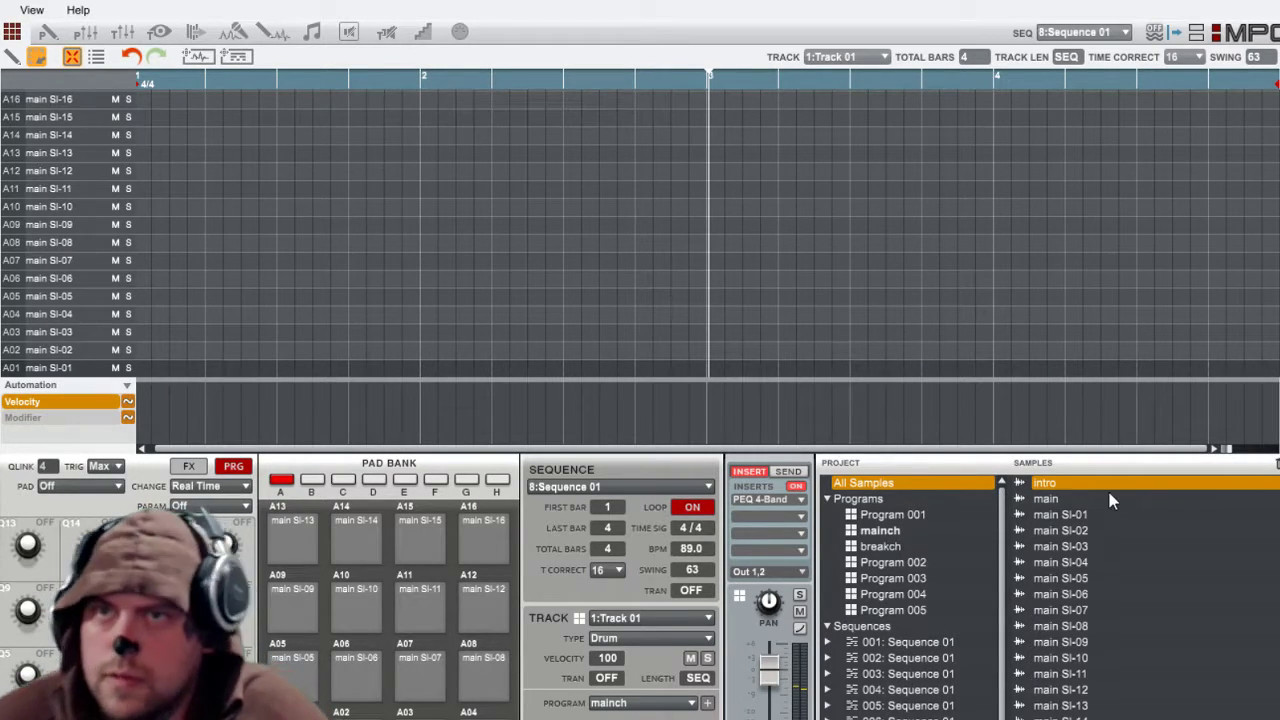
click(143, 368)
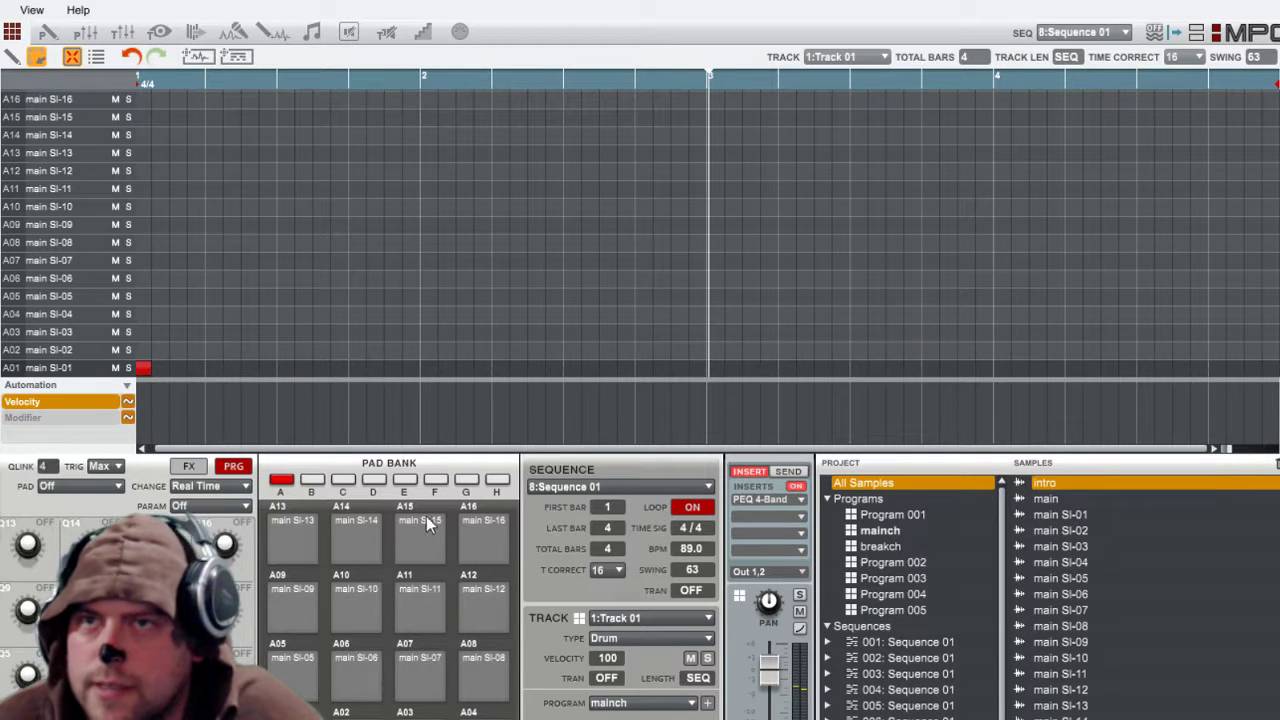
key(space)
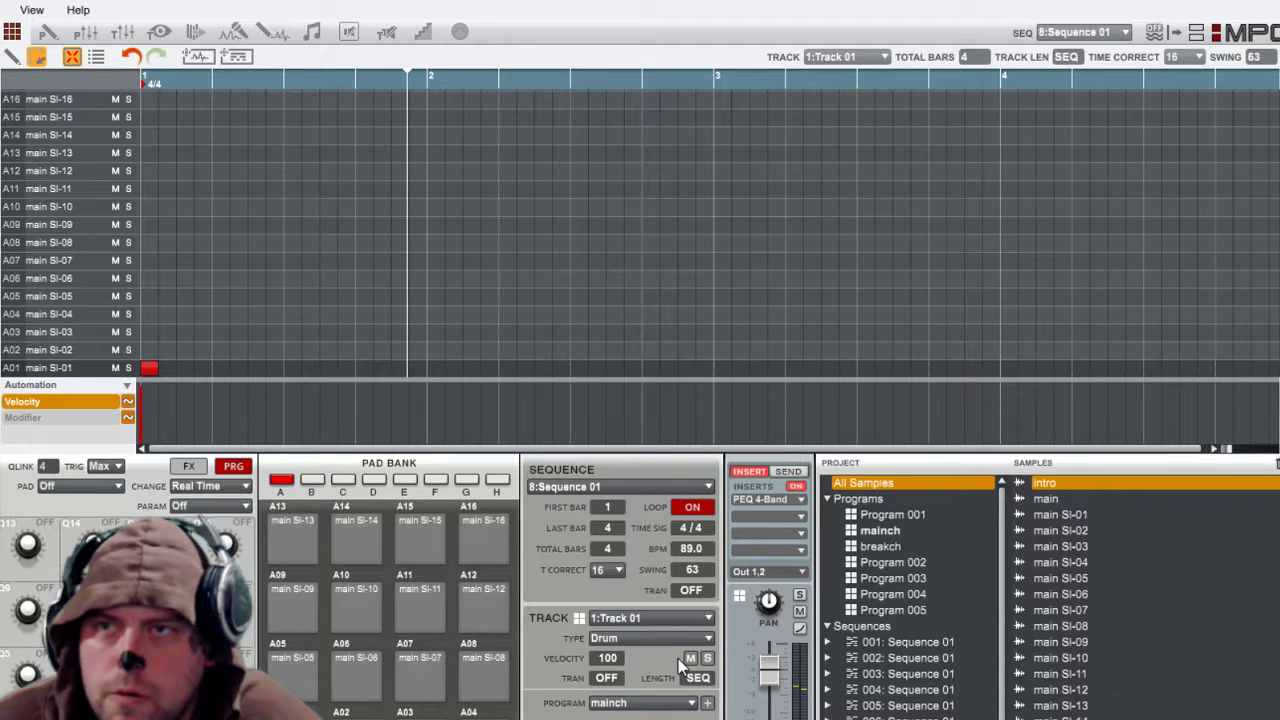
Step: Create a new drum program on Track 01 with the intro sample on pad A01 and main-1 on pad A05
click(707, 703)
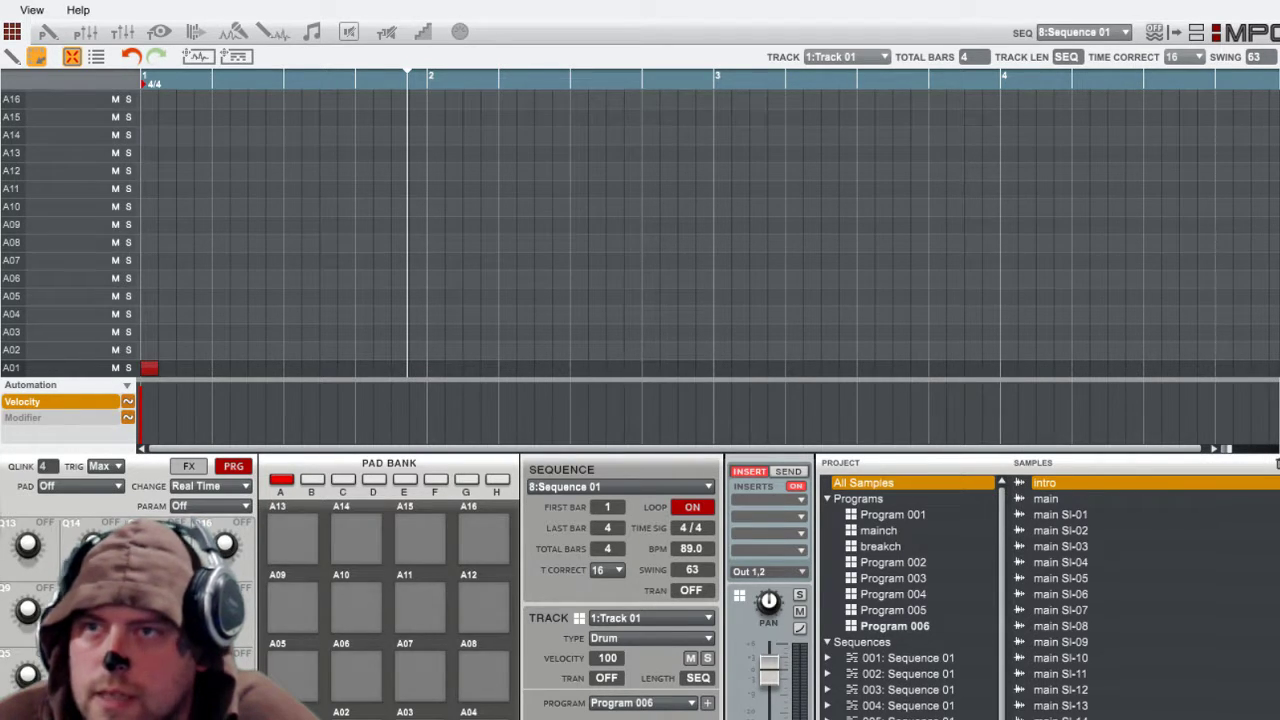
key(space)
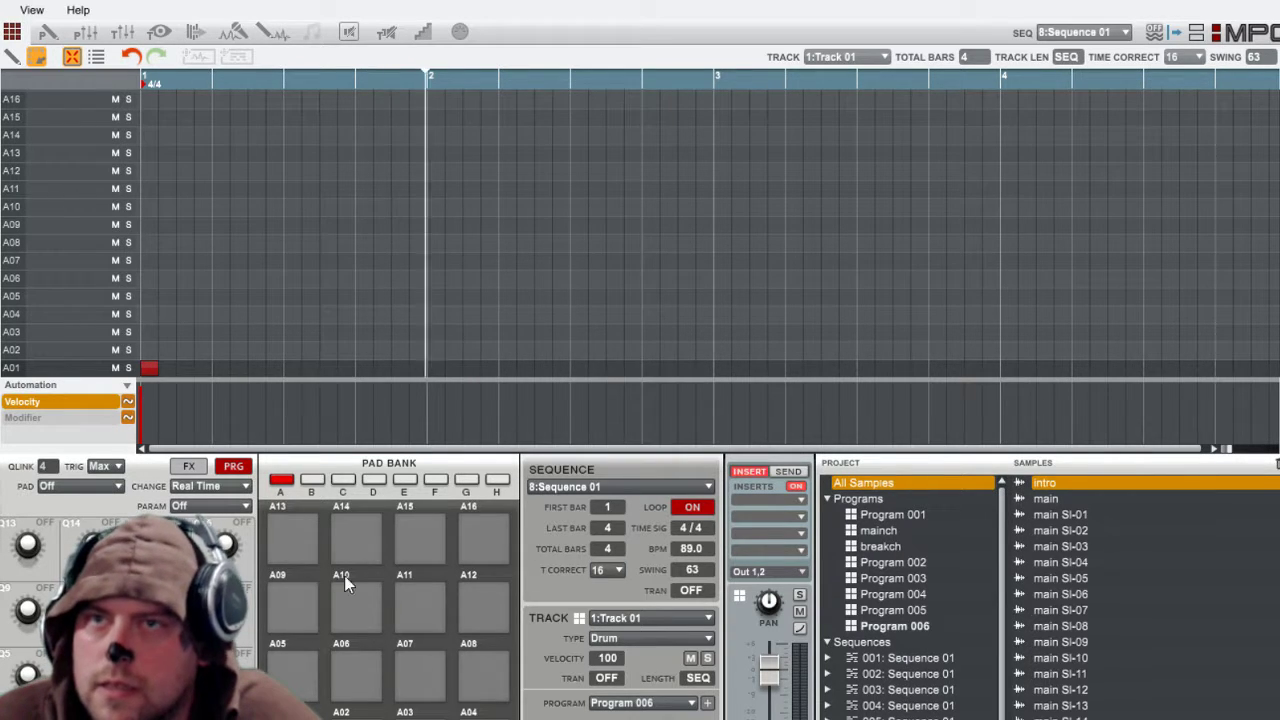
key(space)
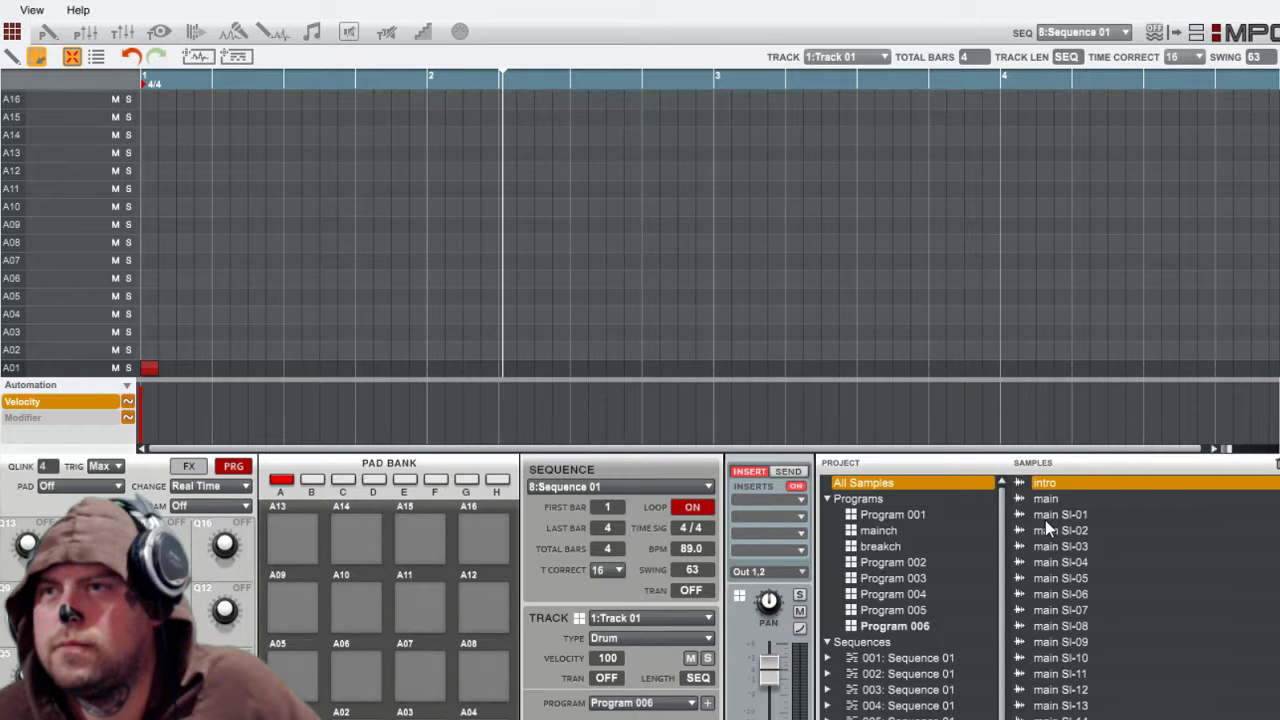
scroll(1045, 520, up, 1)
drag(1045, 535, 425, 712)
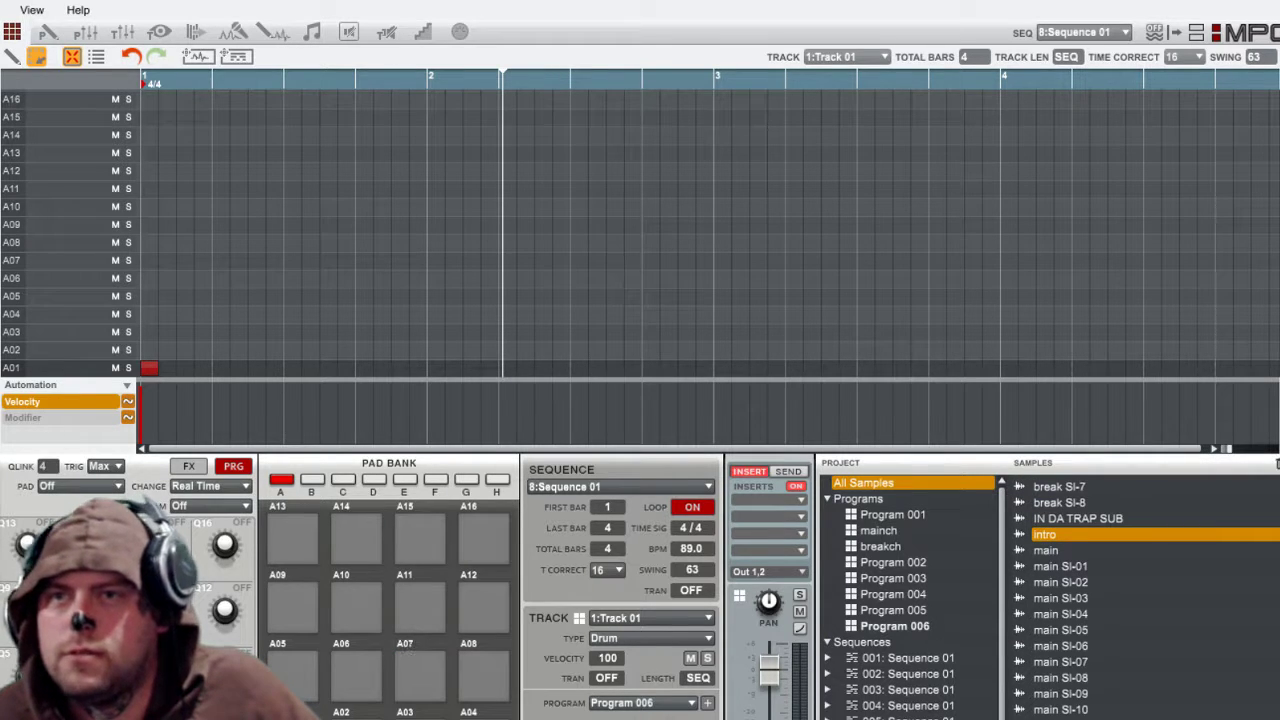
scroll(1085, 700, down, 1)
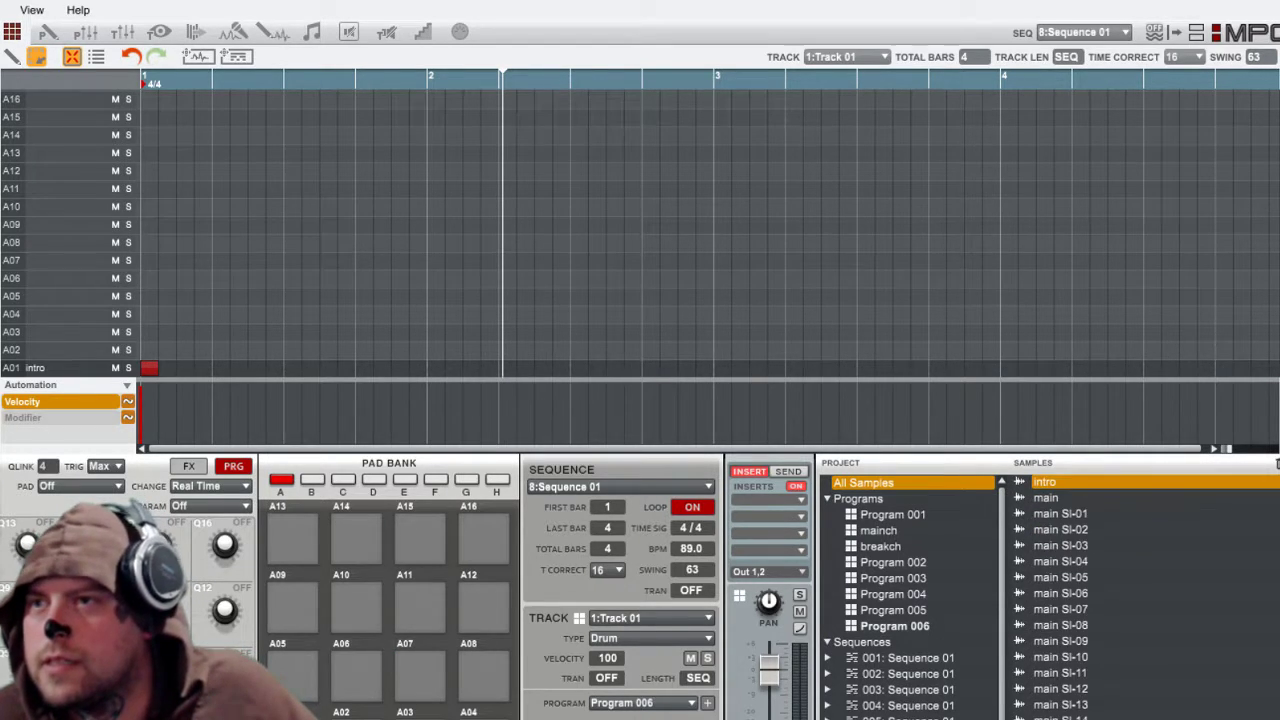
drag(1045, 497, 292, 676)
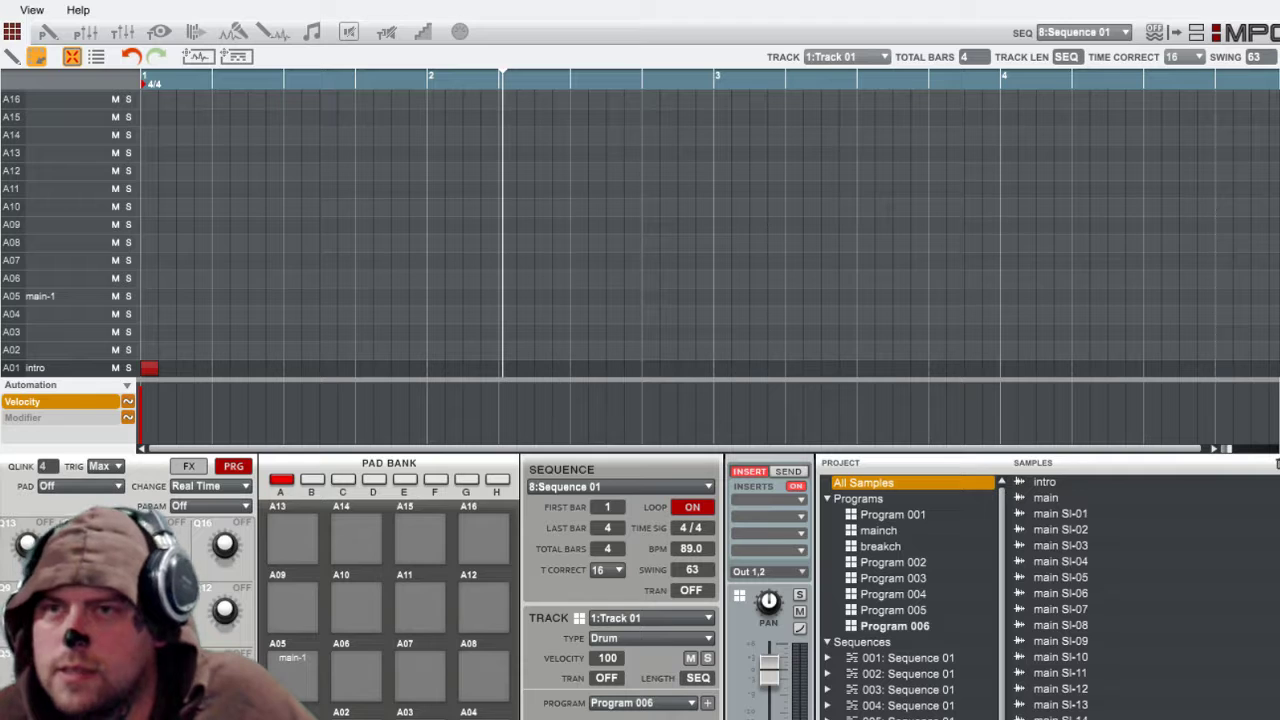
Step: Play the sequence and move the intro sample's start point to 163800 to skip its leading silence
key(space)
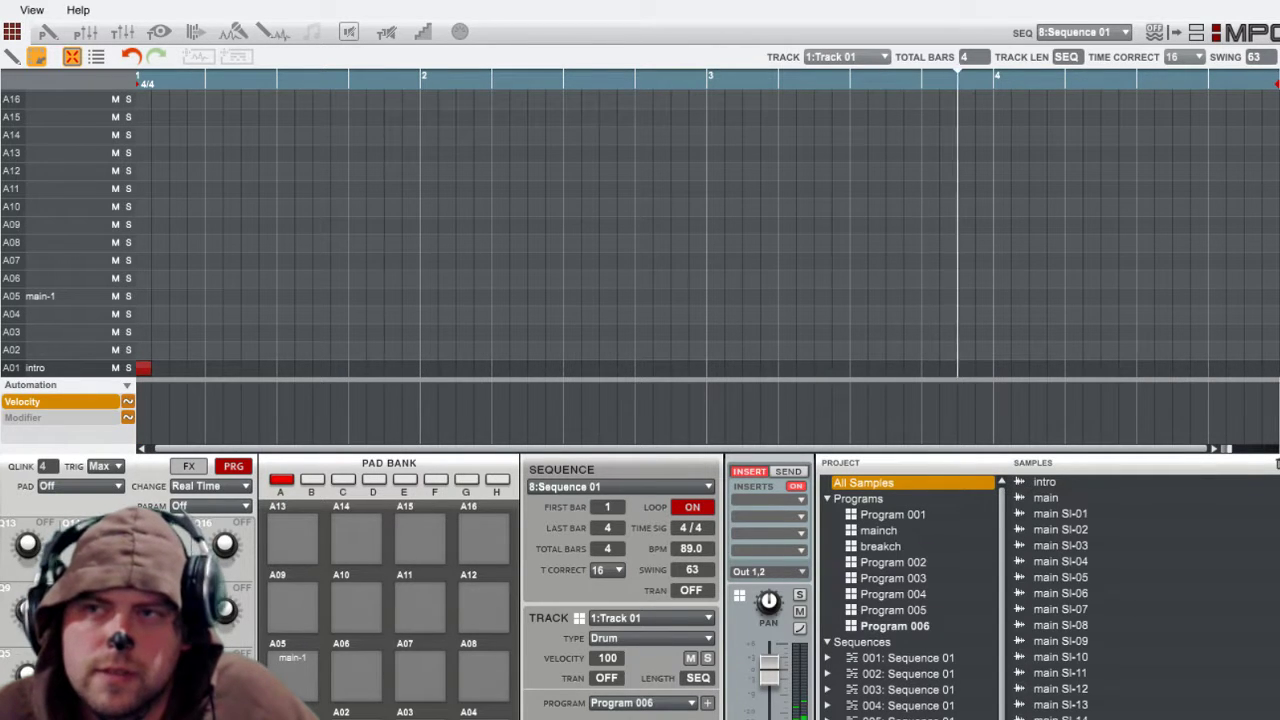
double_click(1053, 485)
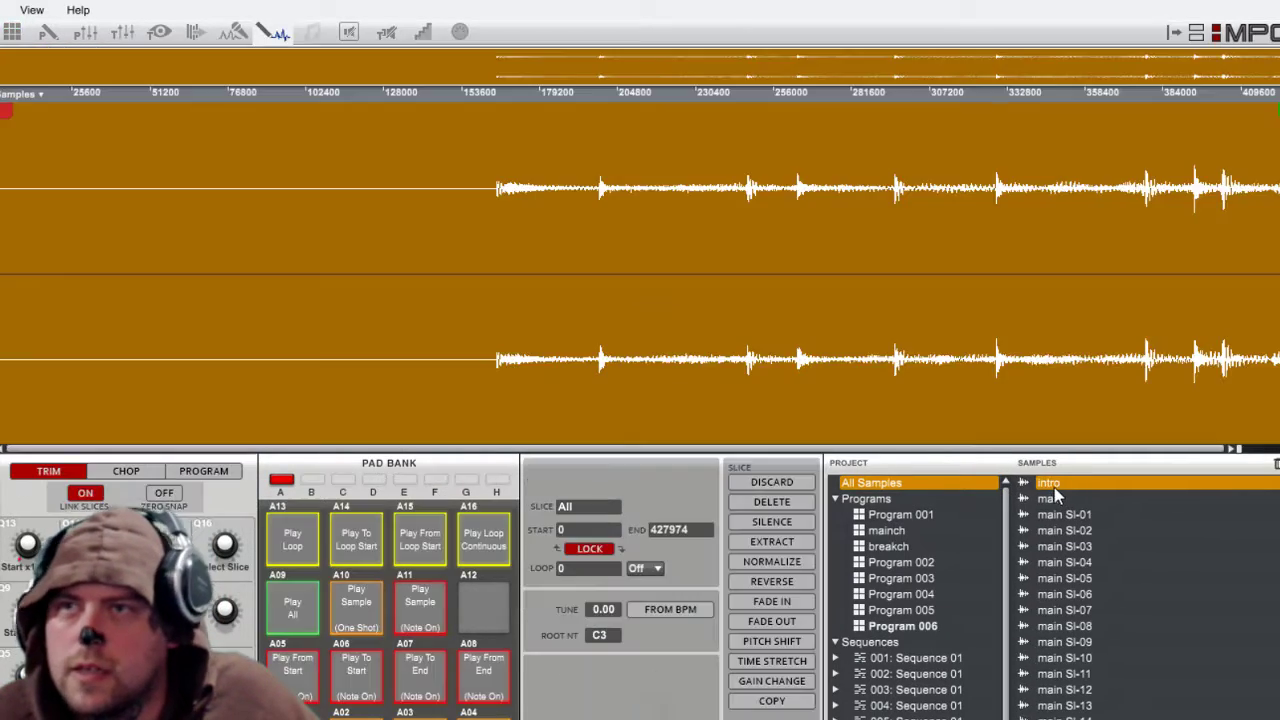
mouse_move(5, 105)
mouse_down()
mouse_move(514, 109)
mouse_move(502, 128)
mouse_up()
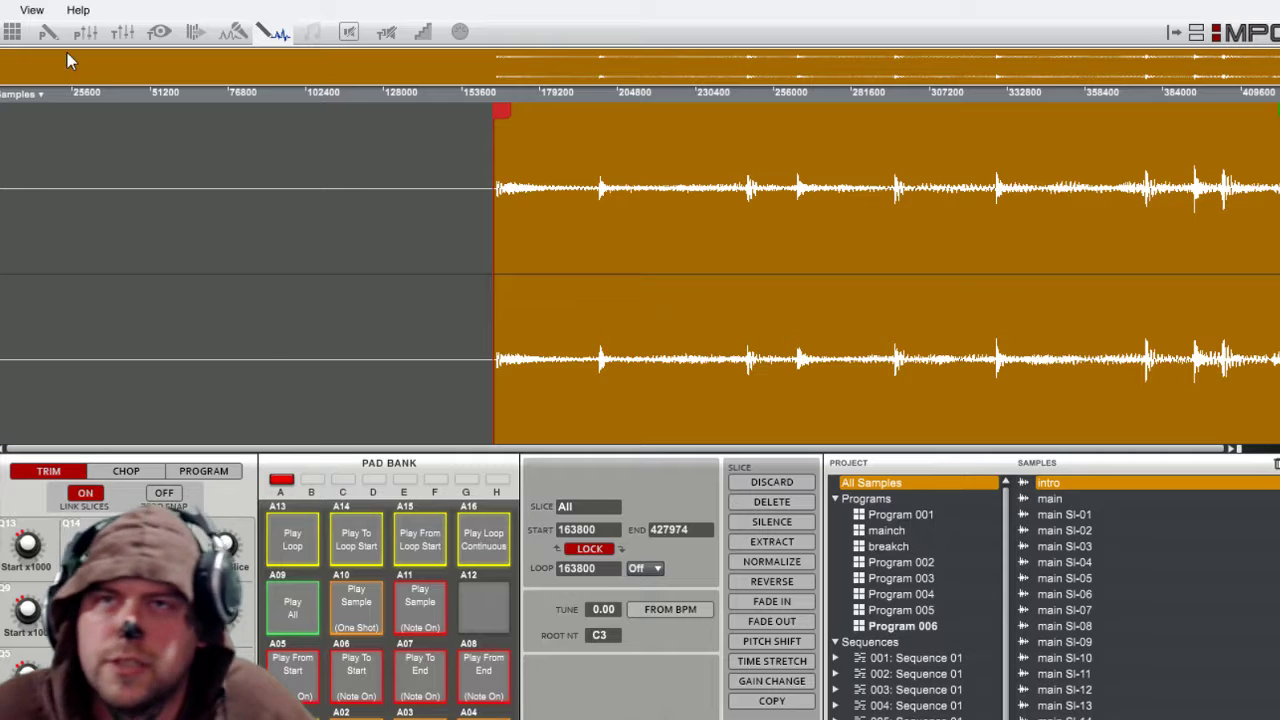
click(12, 31)
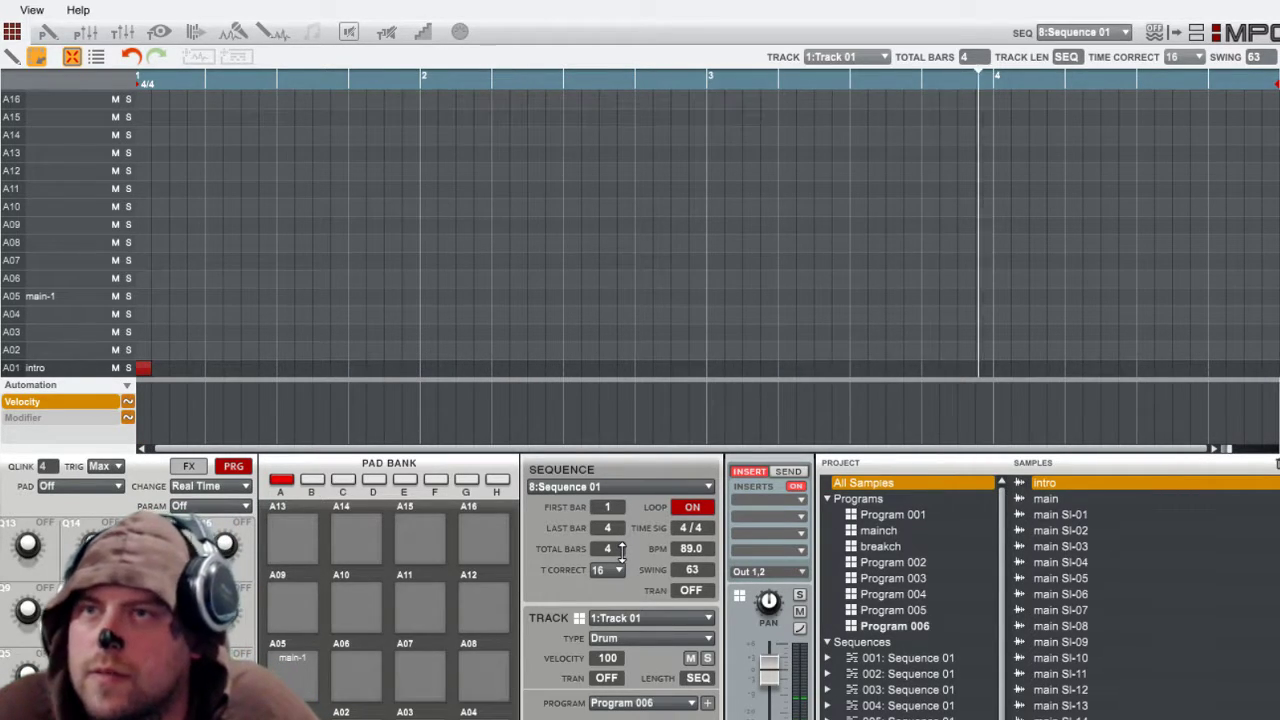
Step: Shorten sequence 8 to 3 bars and, with time correct off, move the intro hit to just before bar 2
scroll(620, 553, down, 1)
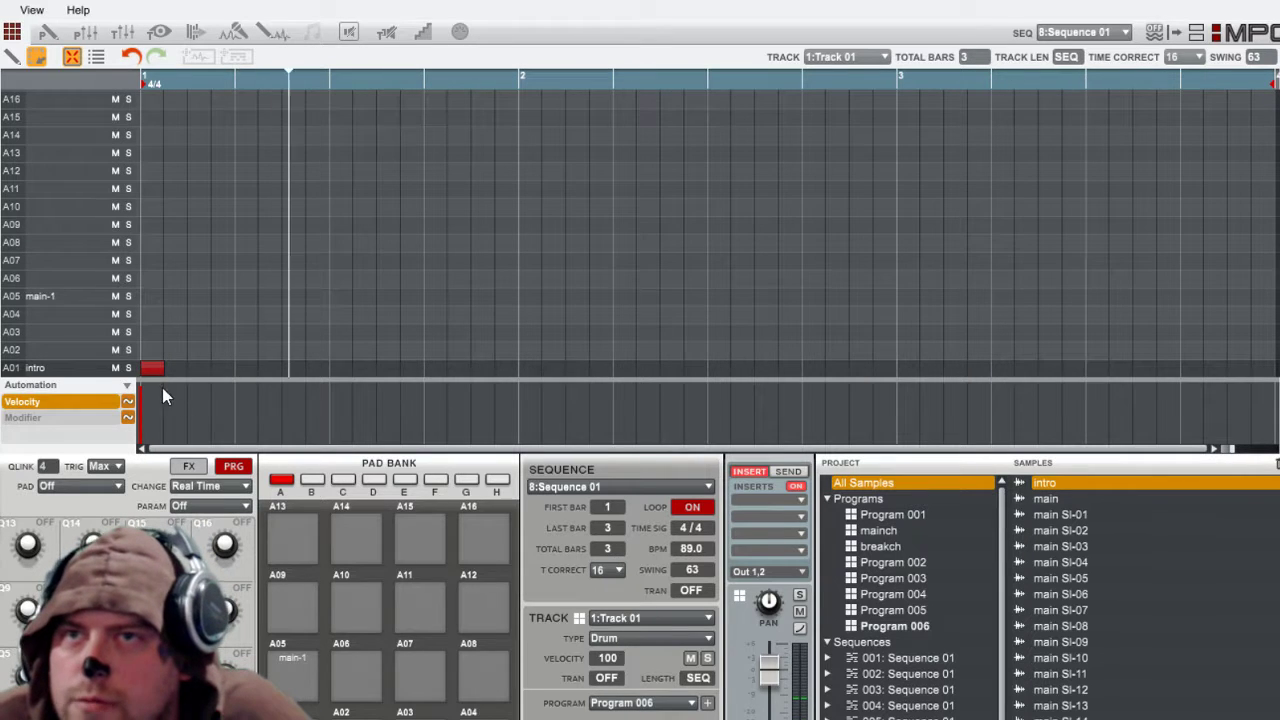
drag(152, 380, 527, 390)
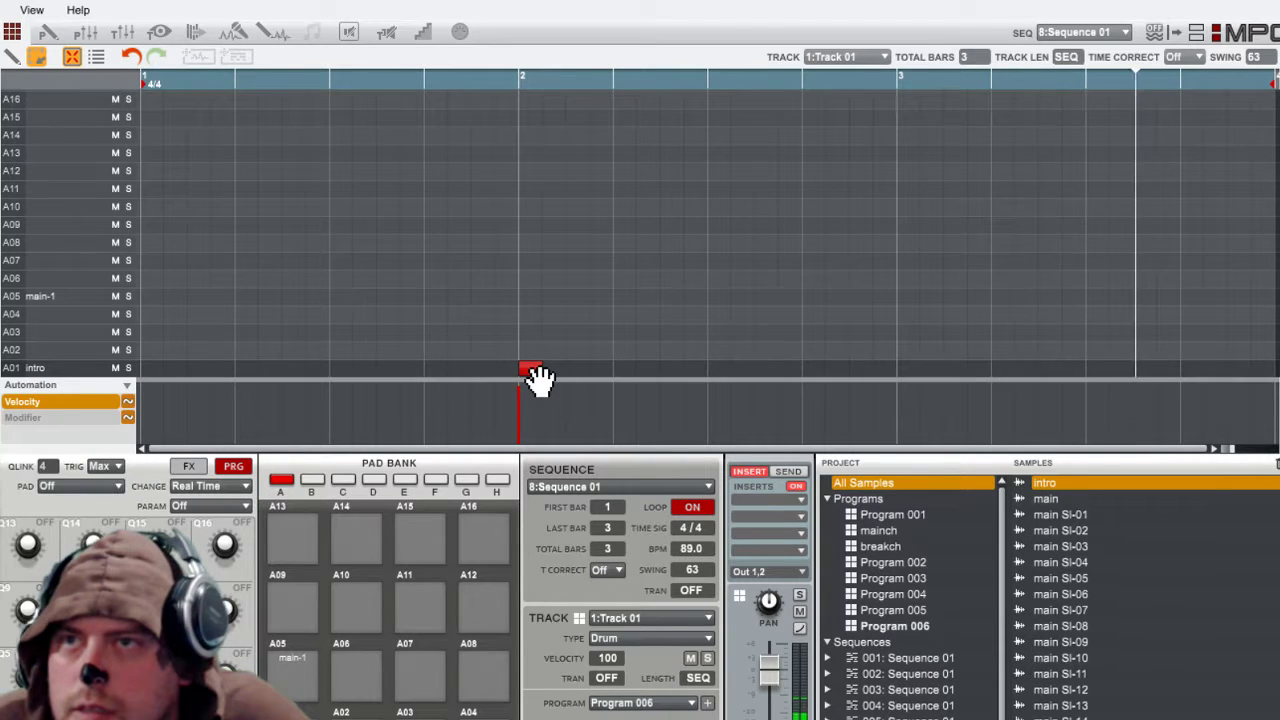
drag(534, 379, 525, 380)
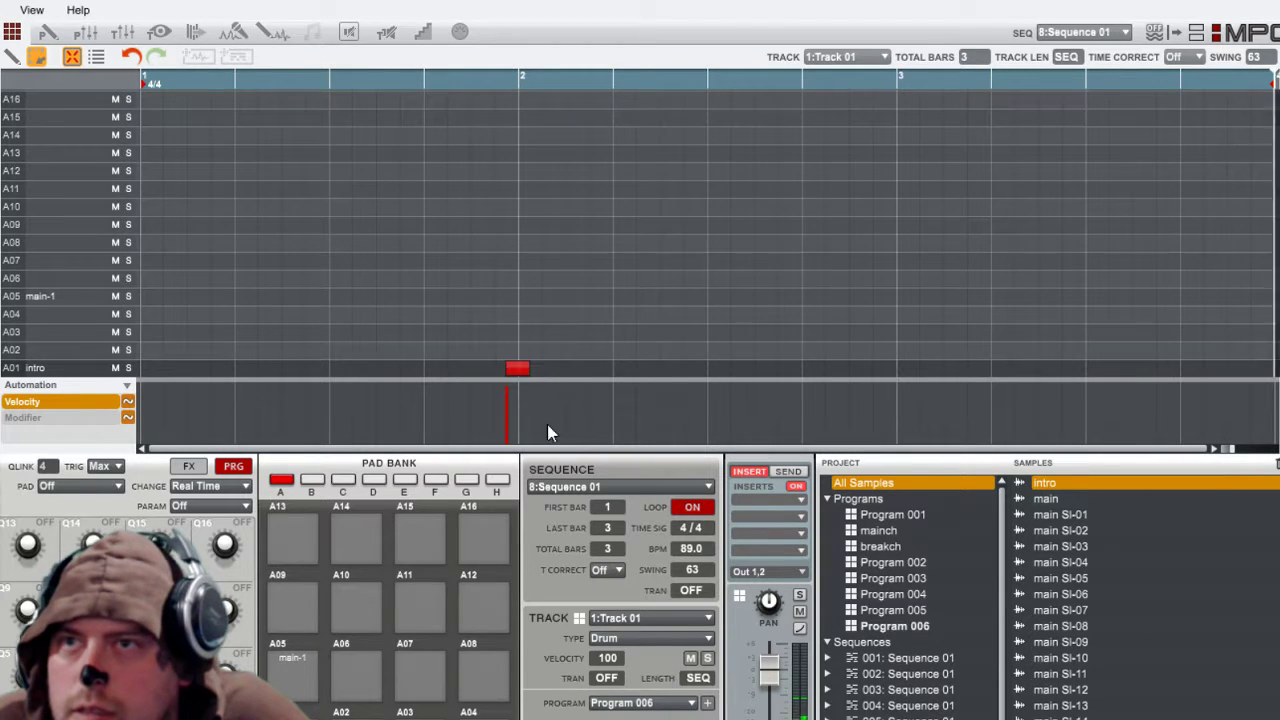
Step: Delete the stray intro hit from Track 05 in sequence 8, assign Program 004 to that track, and replay the sequence
click(708, 487)
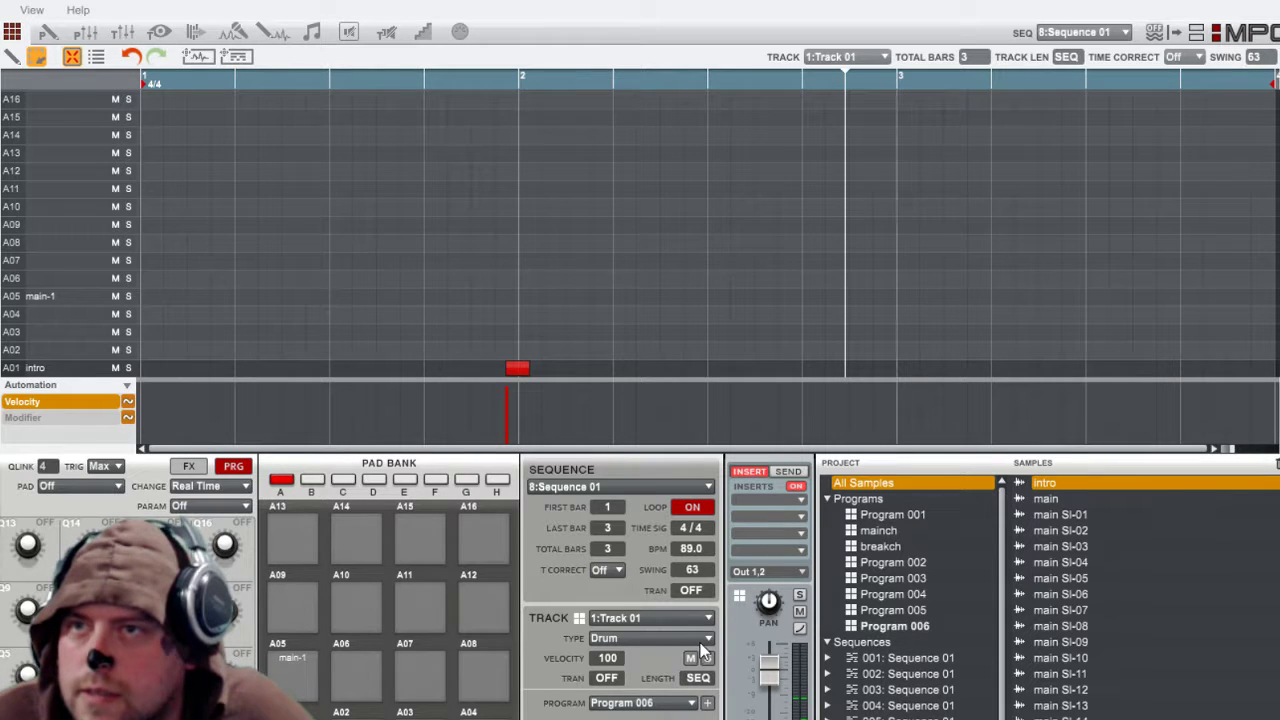
scroll(703, 649, down, 1)
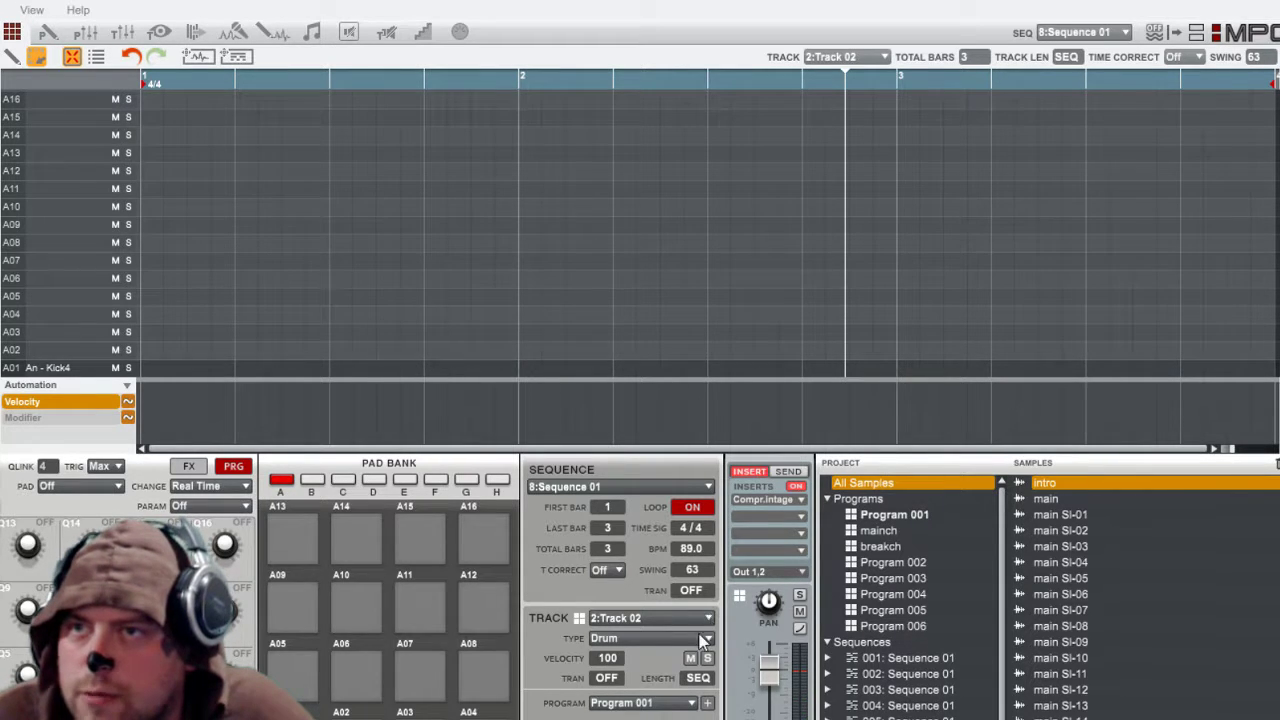
scroll(680, 697, down, 3)
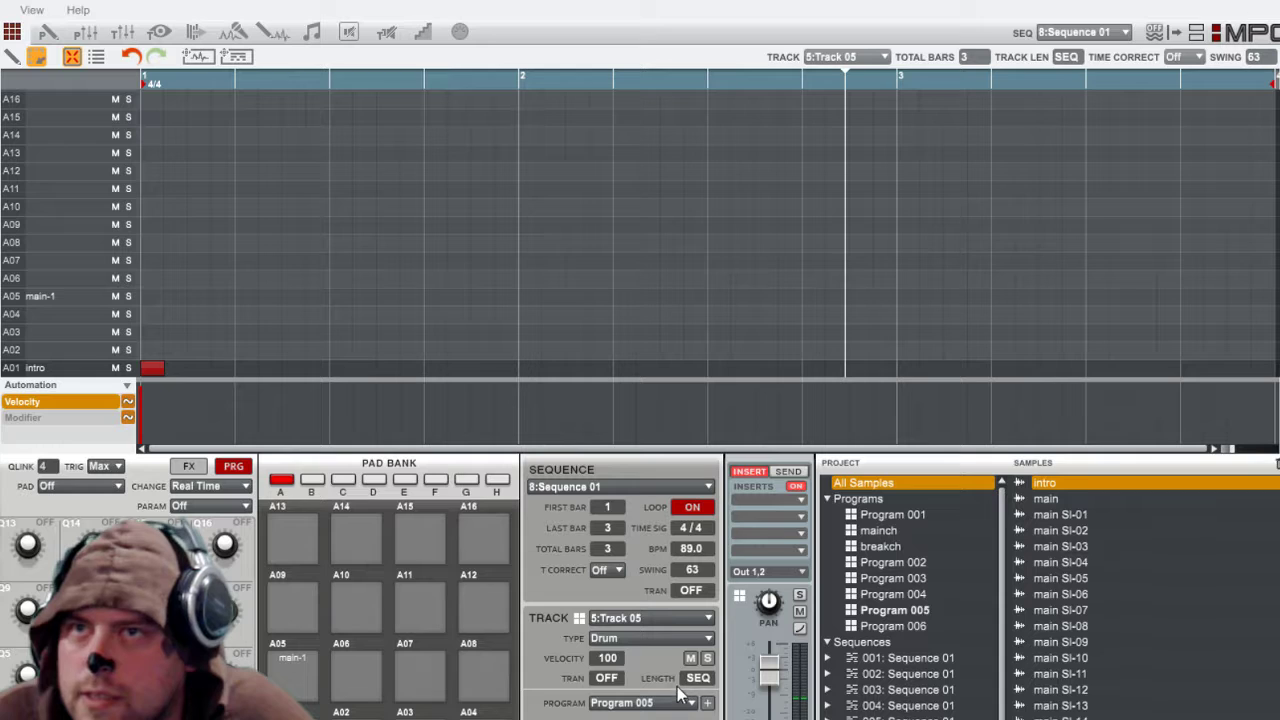
click(148, 370)
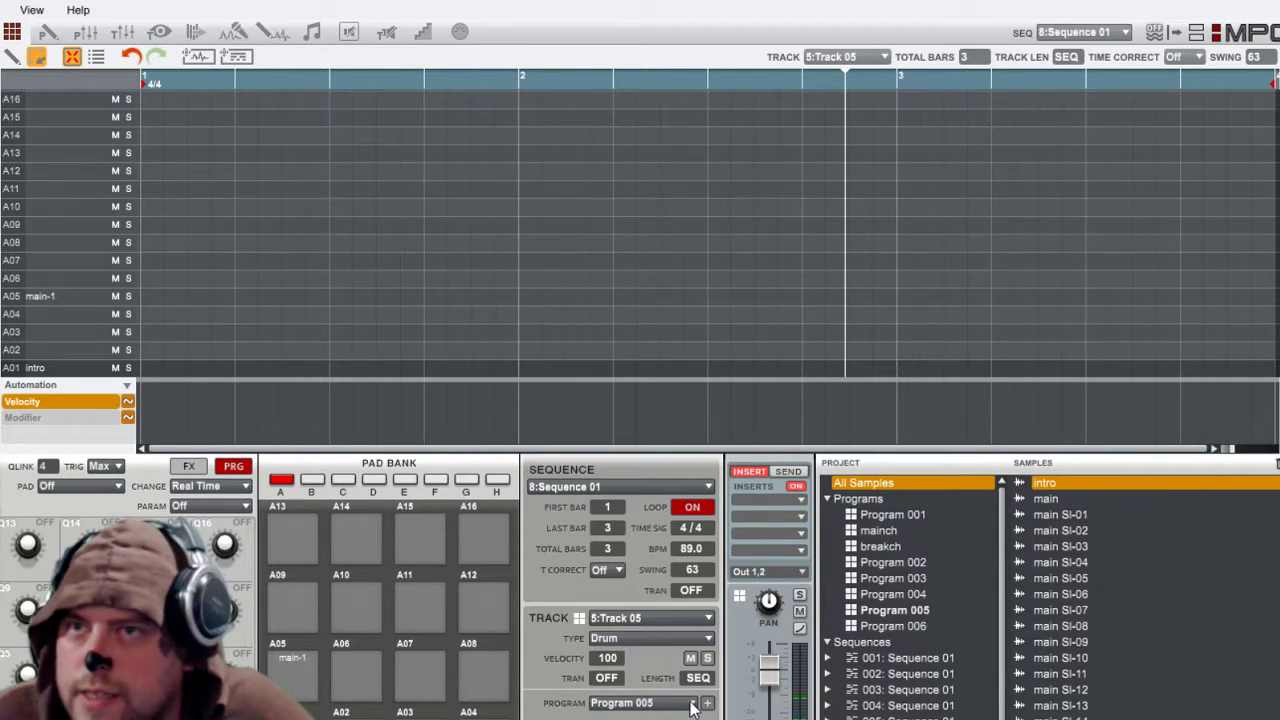
scroll(615, 703, up, 1)
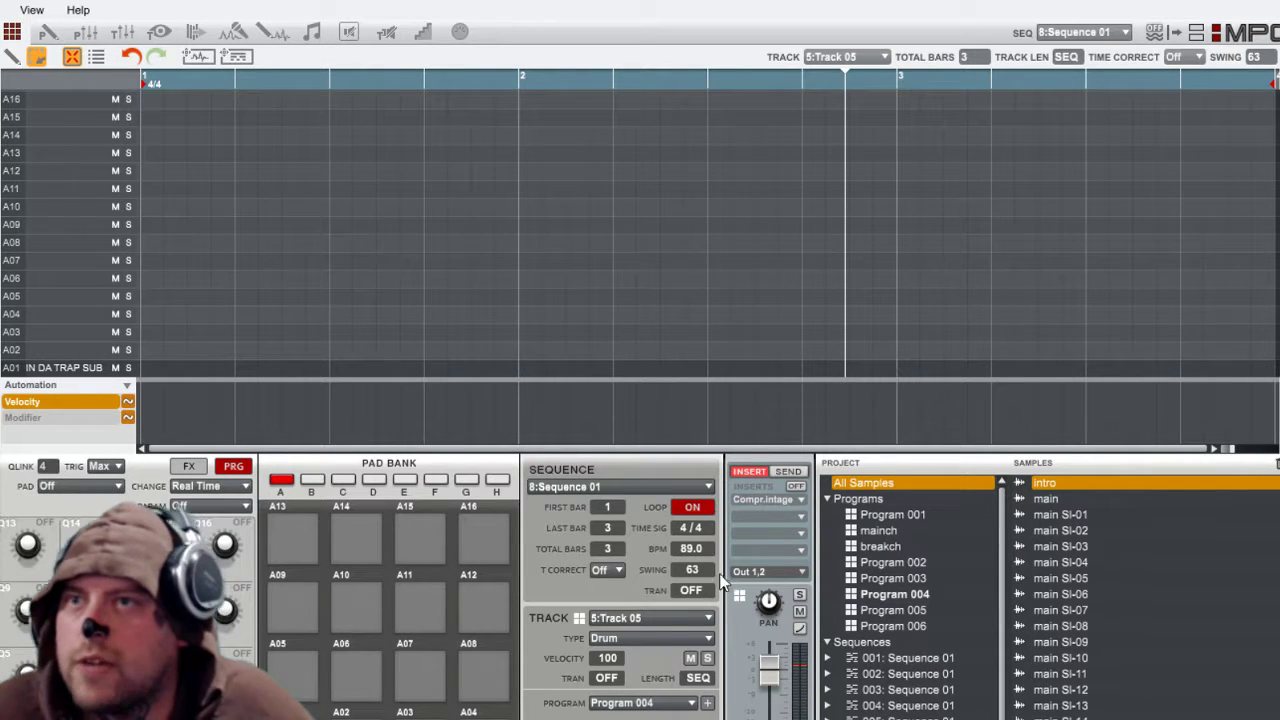
scroll(690, 622, up, 4)
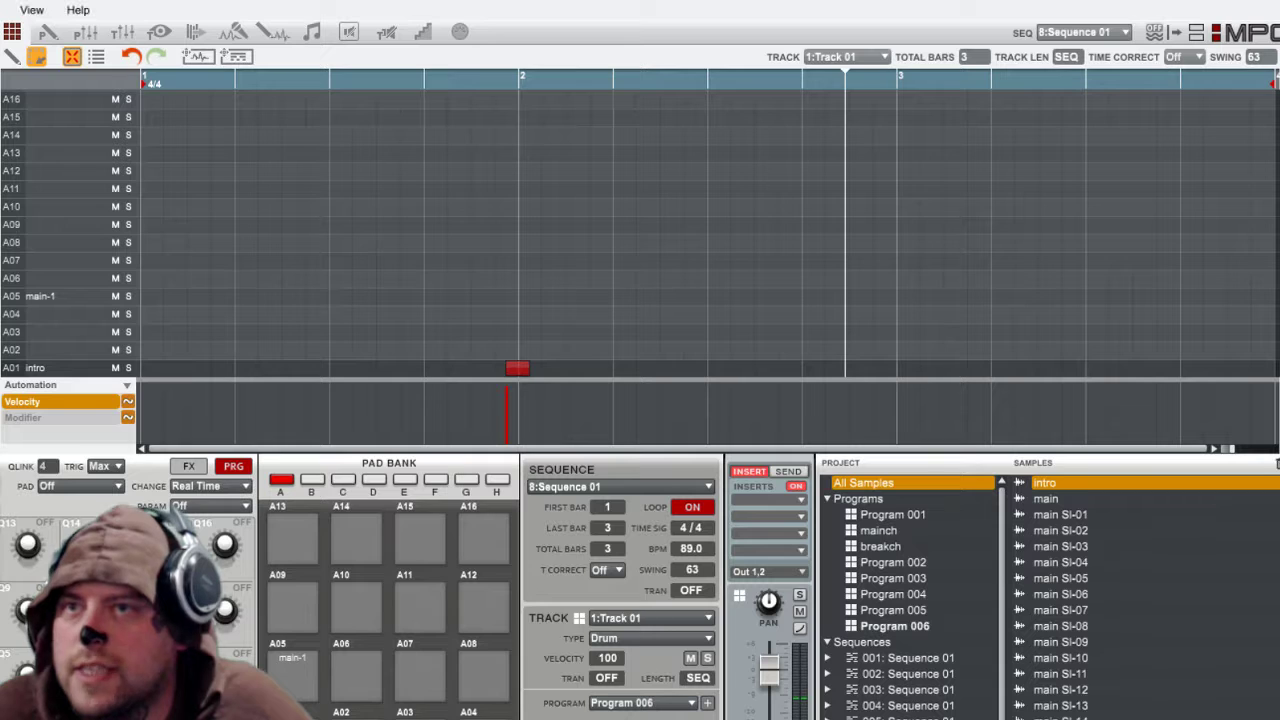
key(space)
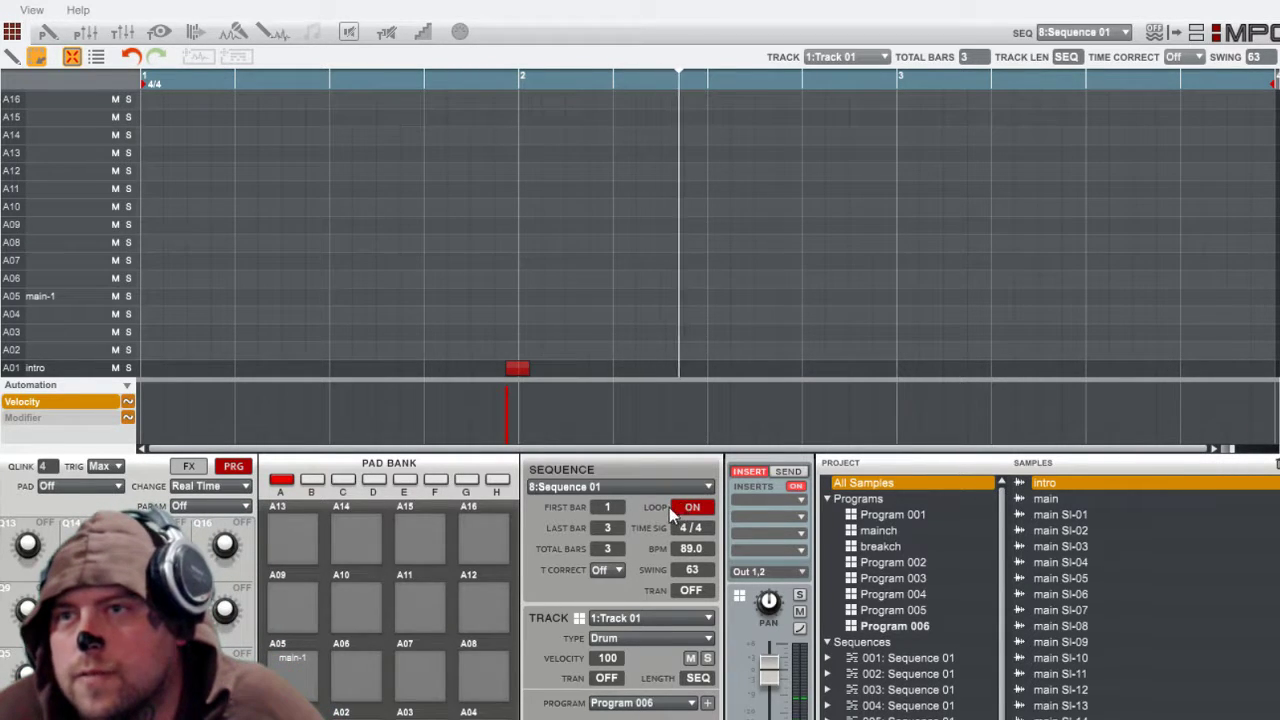
Step: On Track 04, place a low-velocity reverse cymbal hit in beat 2 of bar 3 with time correct 16, and play the sequence
scroll(664, 486, down, 1)
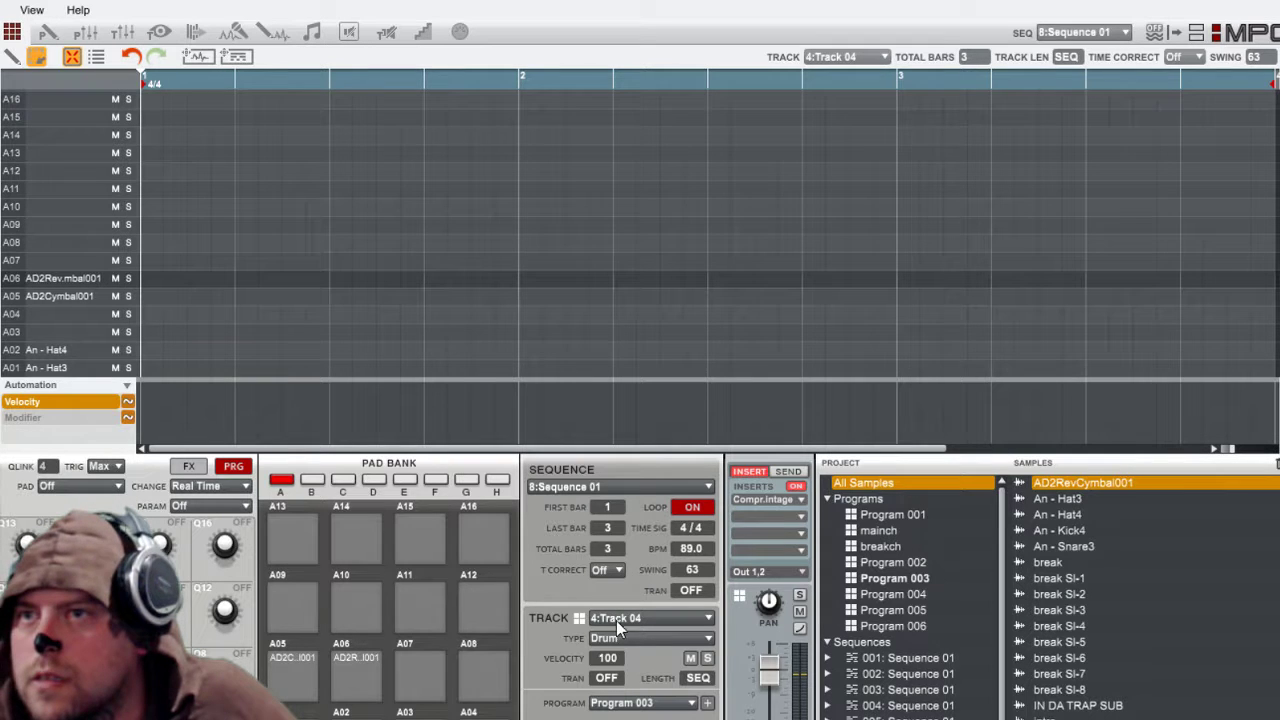
click(1043, 278)
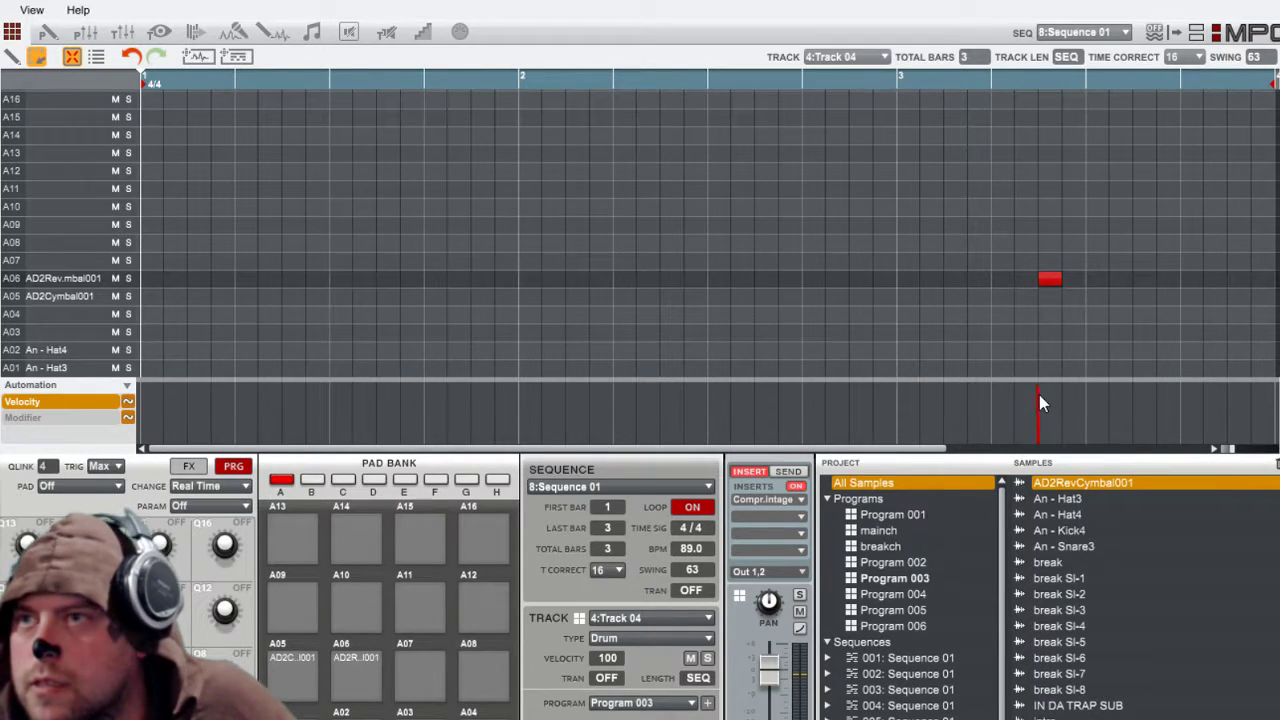
drag(1037, 386, 1054, 432)
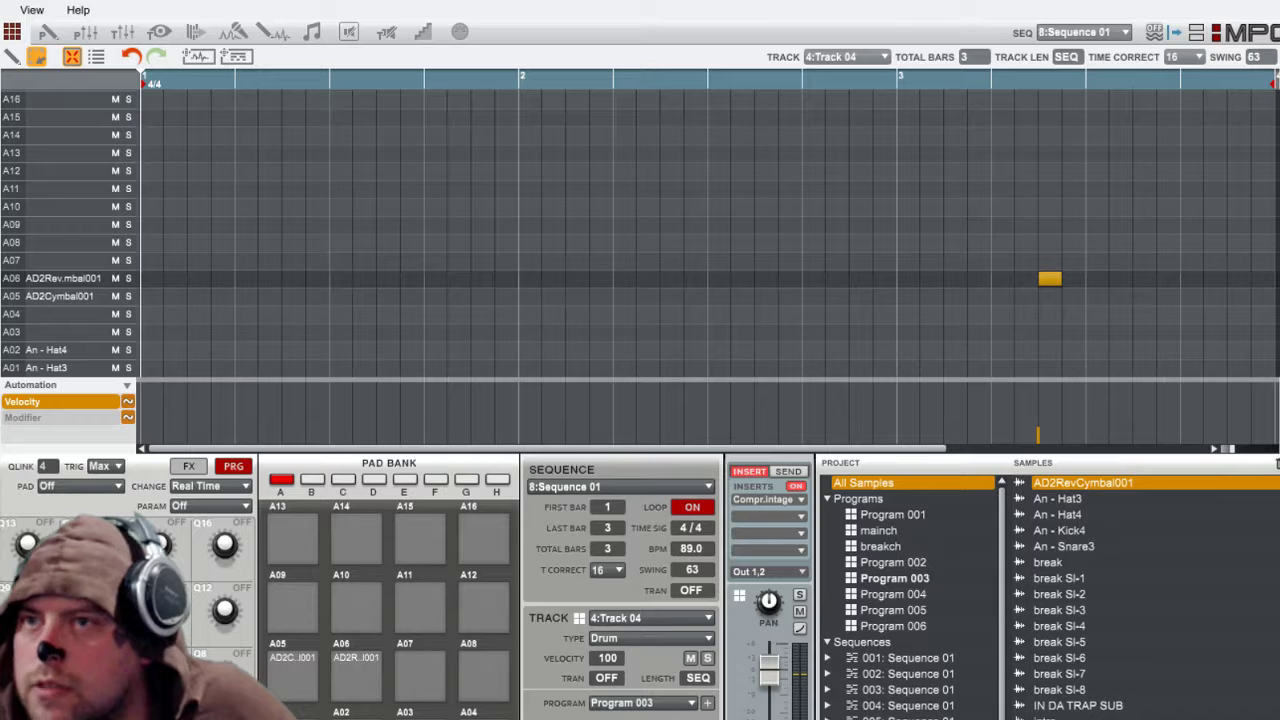
key(space)
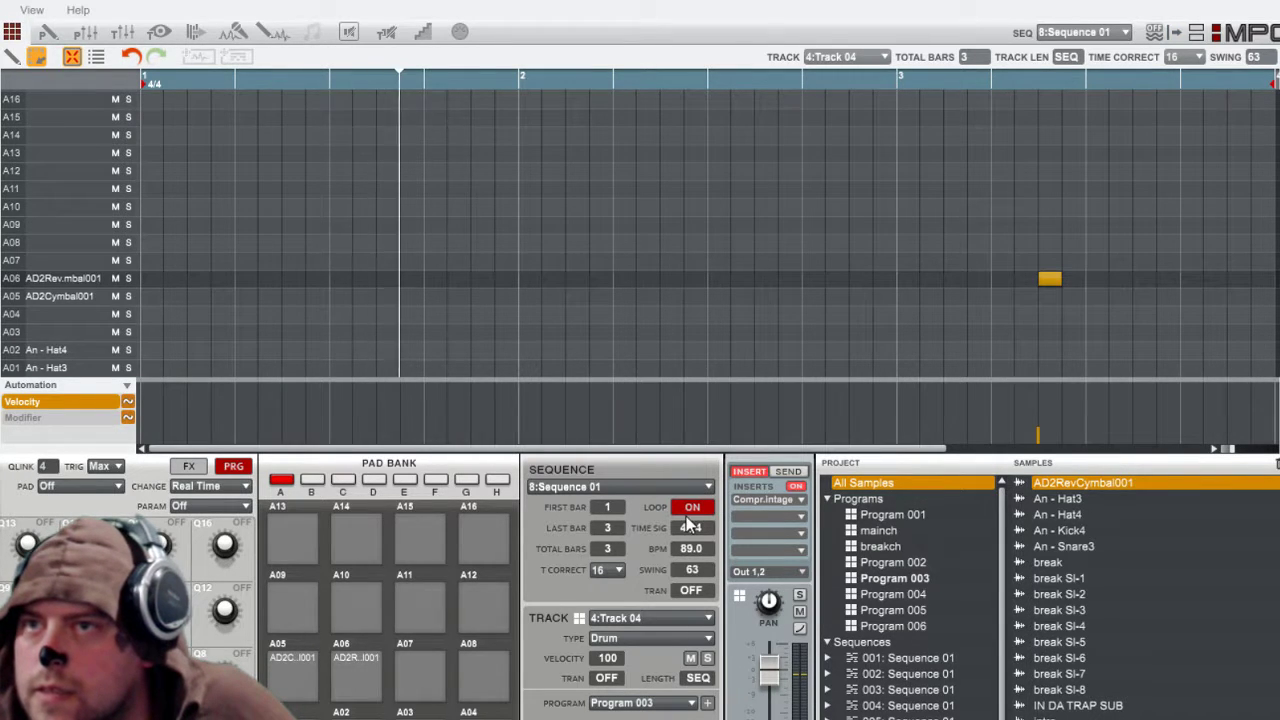
Step: On Track 01, shift the intro hit slightly earlier before bar 2 with time correct off, and play the sequence
click(700, 486)
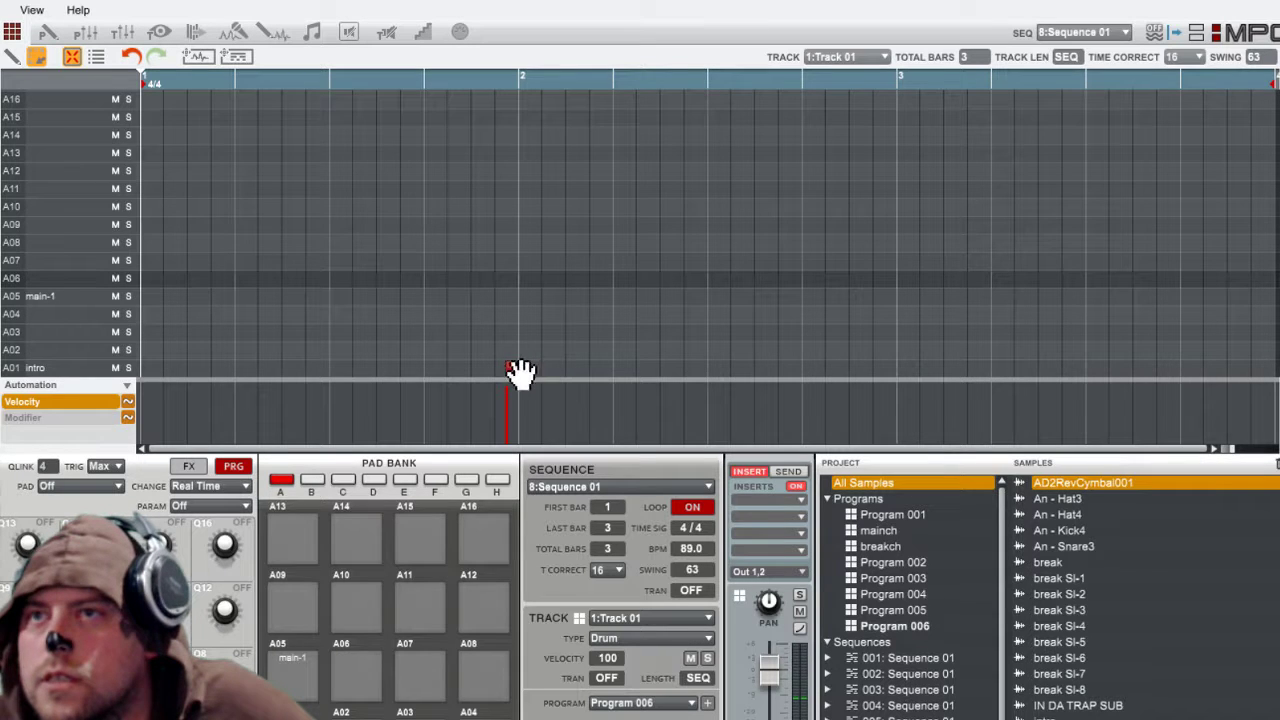
drag(521, 377, 532, 381)
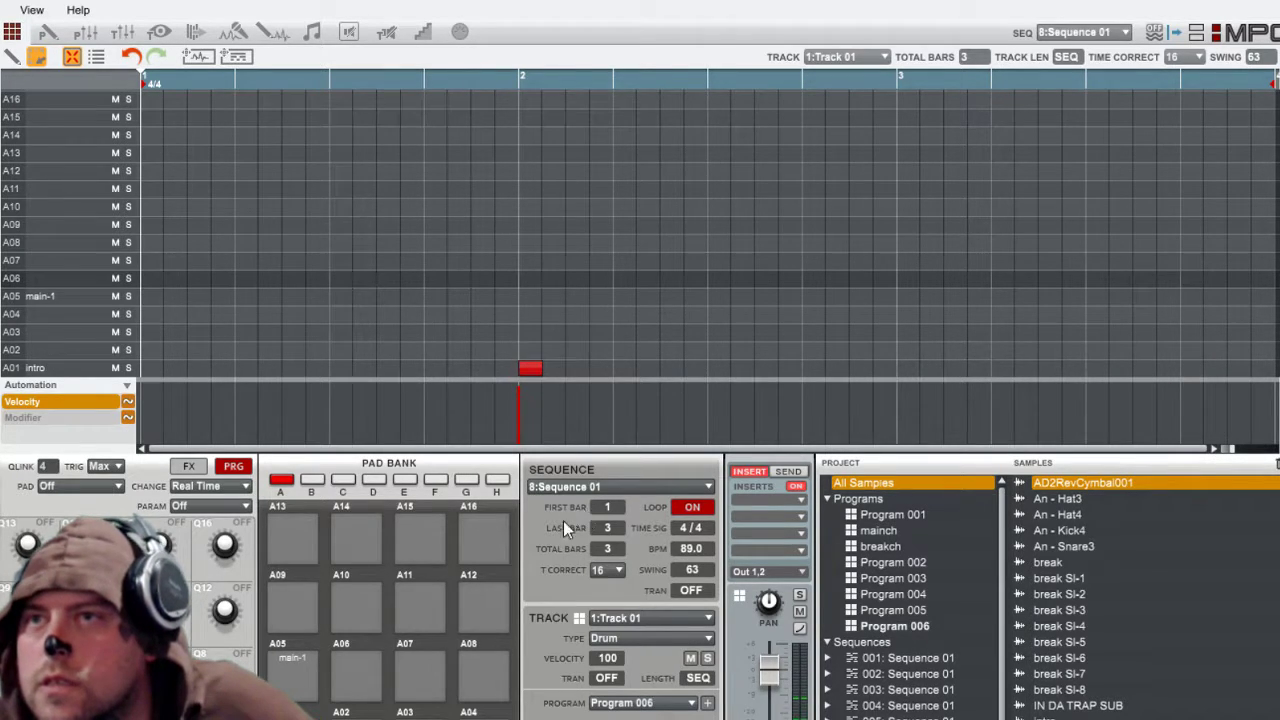
click(605, 569)
click(604, 418)
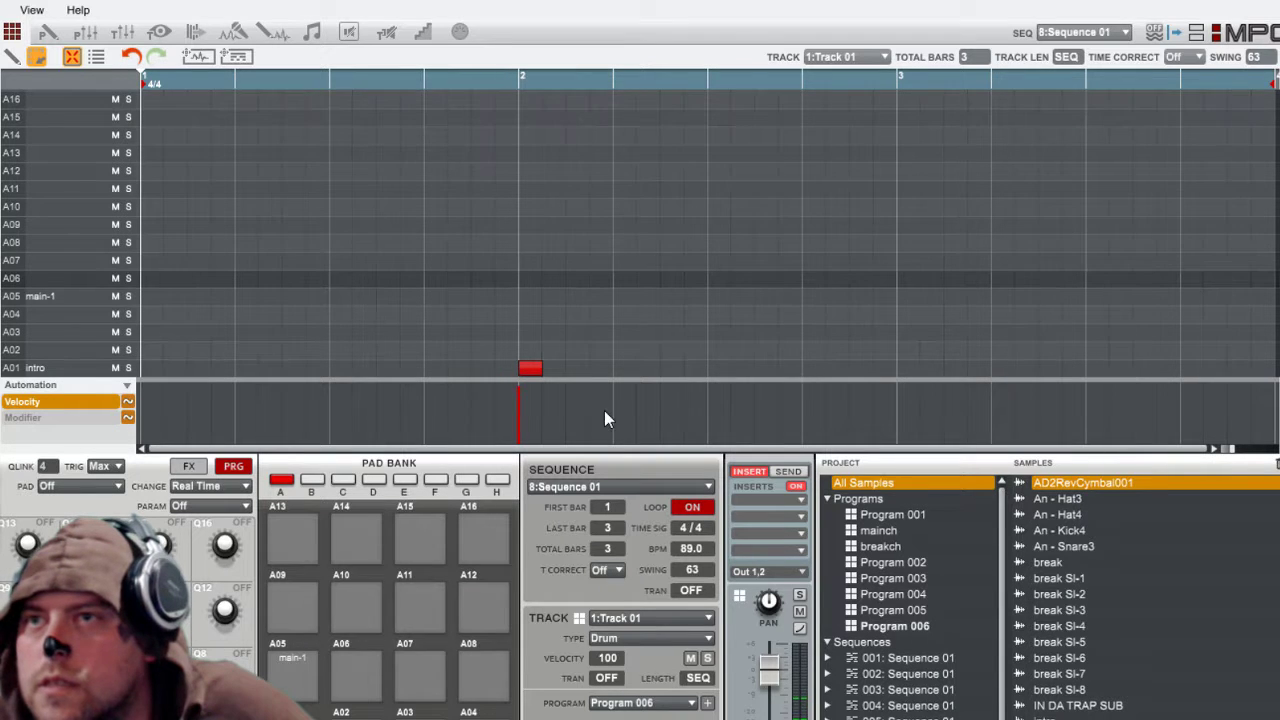
drag(531, 378, 520, 387)
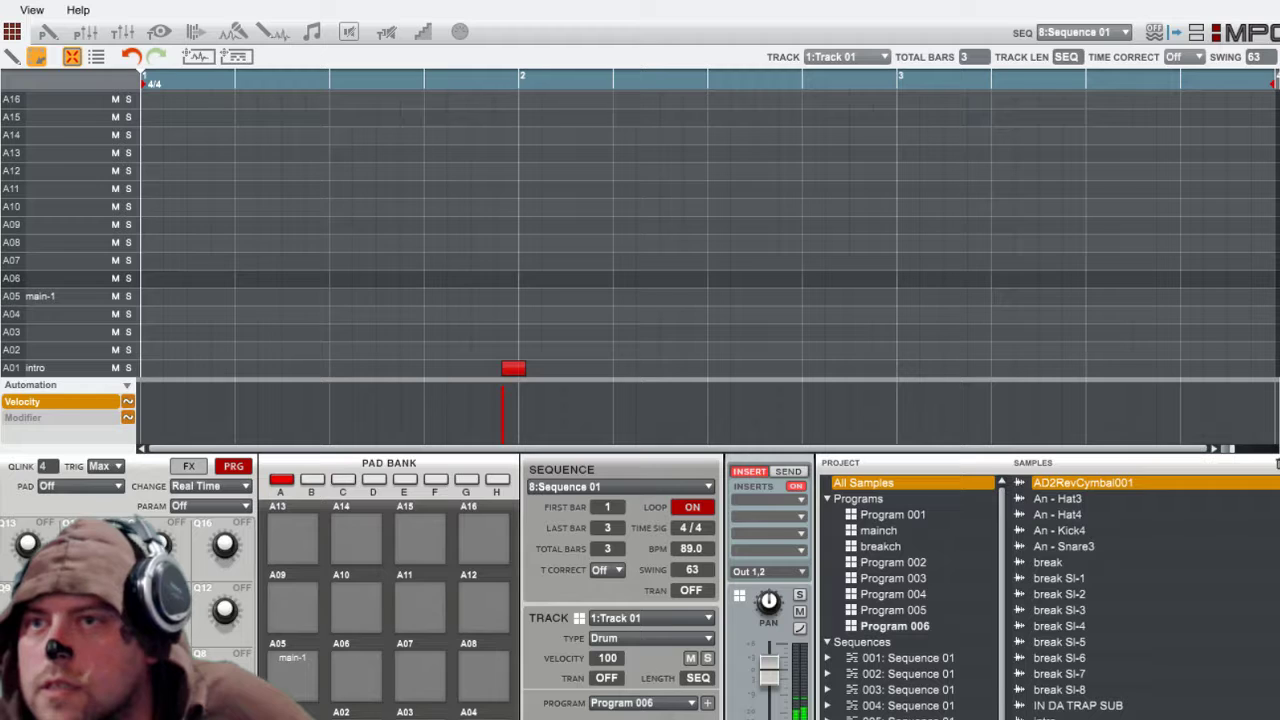
key(space)
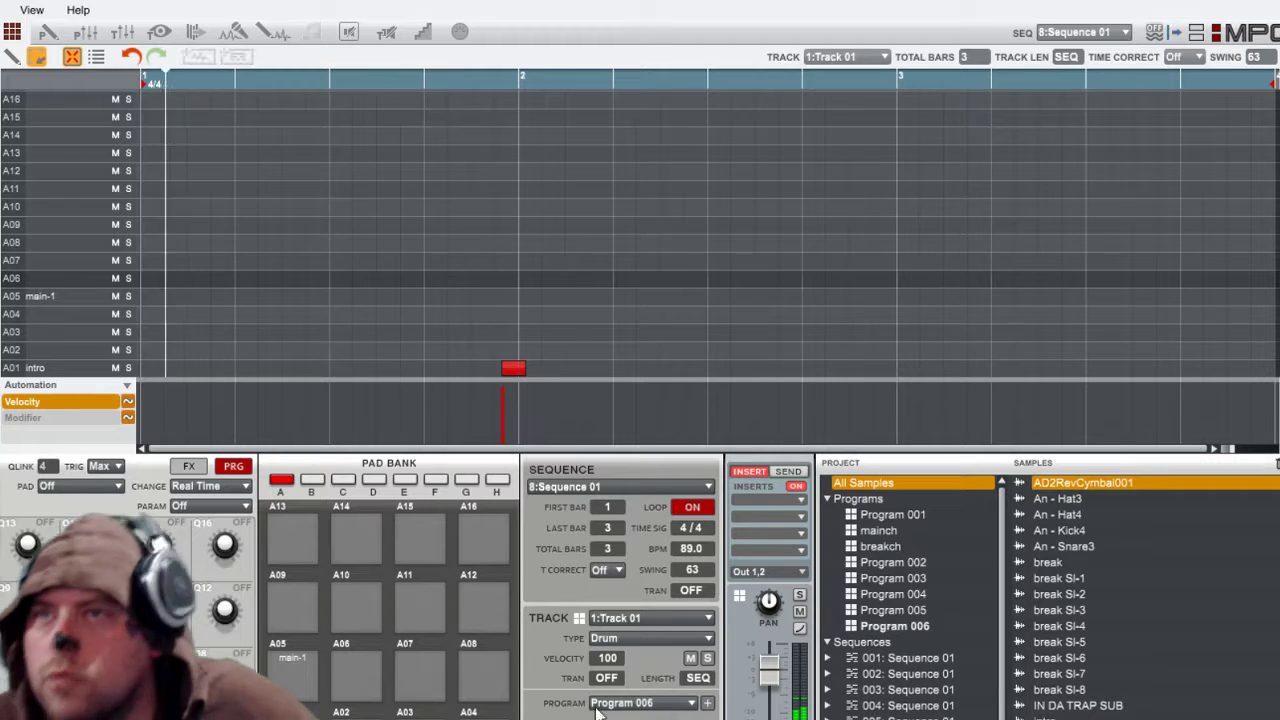
Step: Lower the velocity of Track 04's reverse cymbal hit further and play from sequence 8 into sequence 1
click(700, 508)
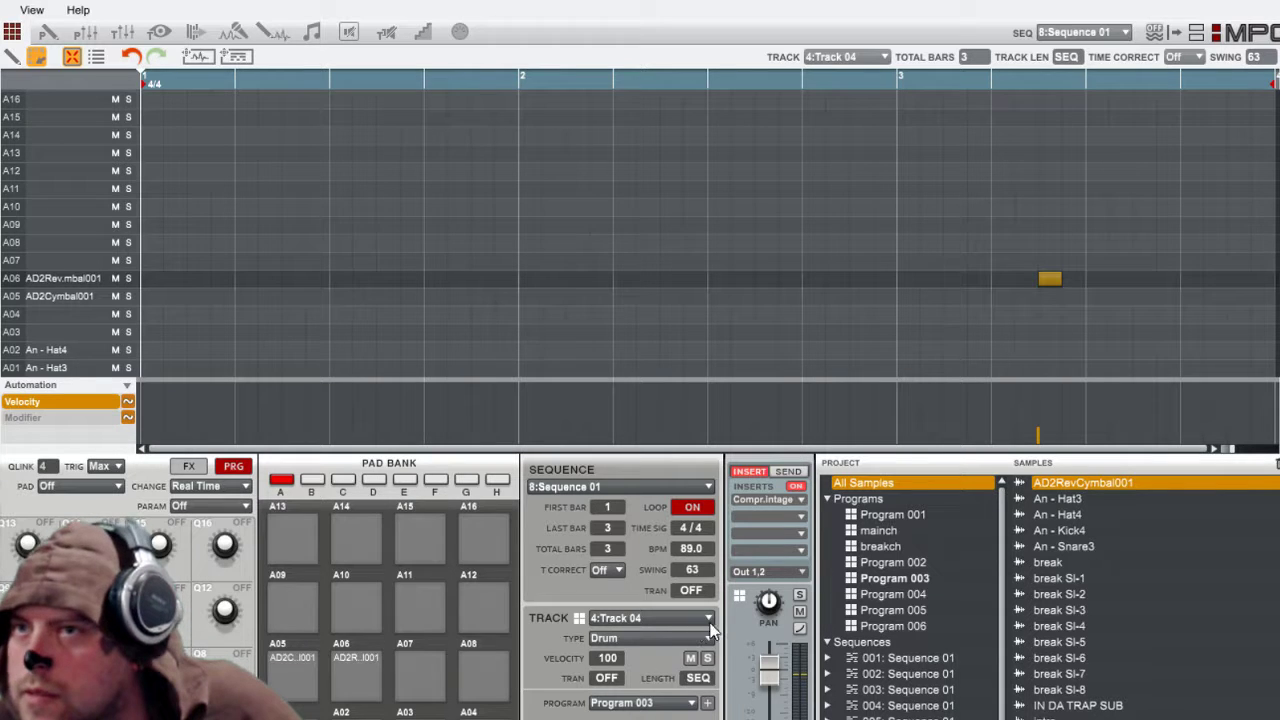
drag(1048, 427, 1040, 447)
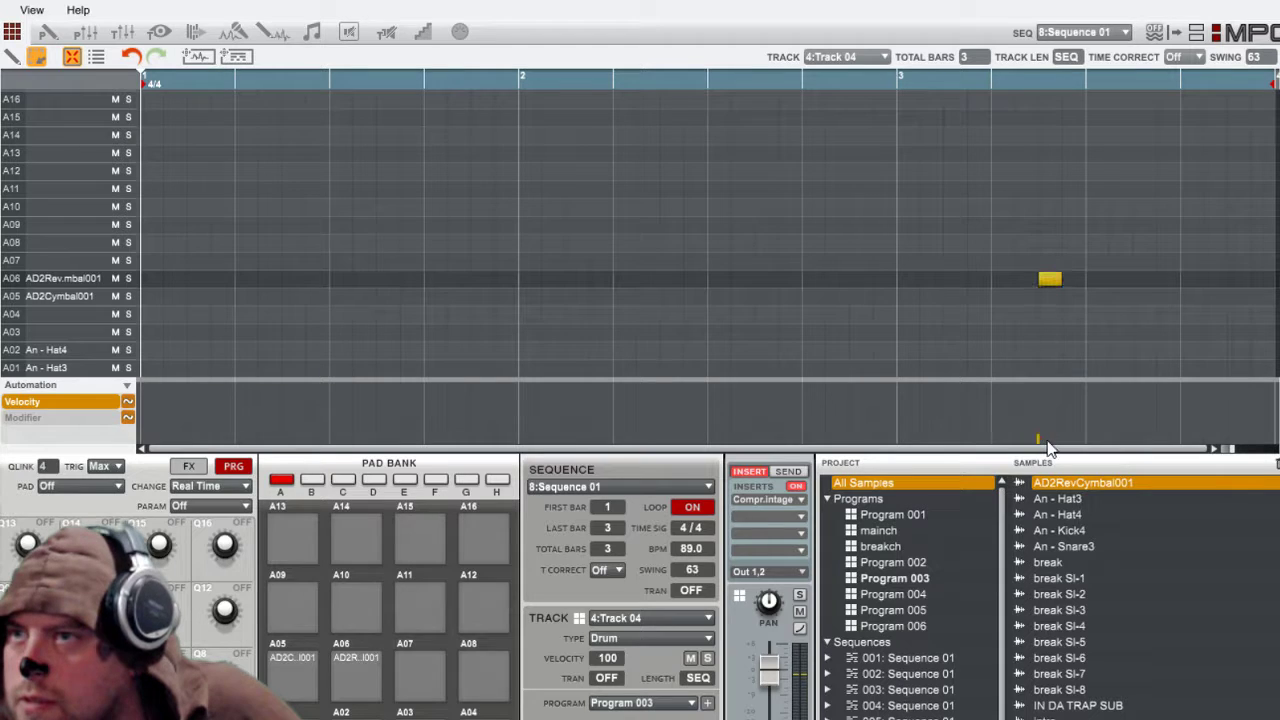
click(708, 619)
click(665, 640)
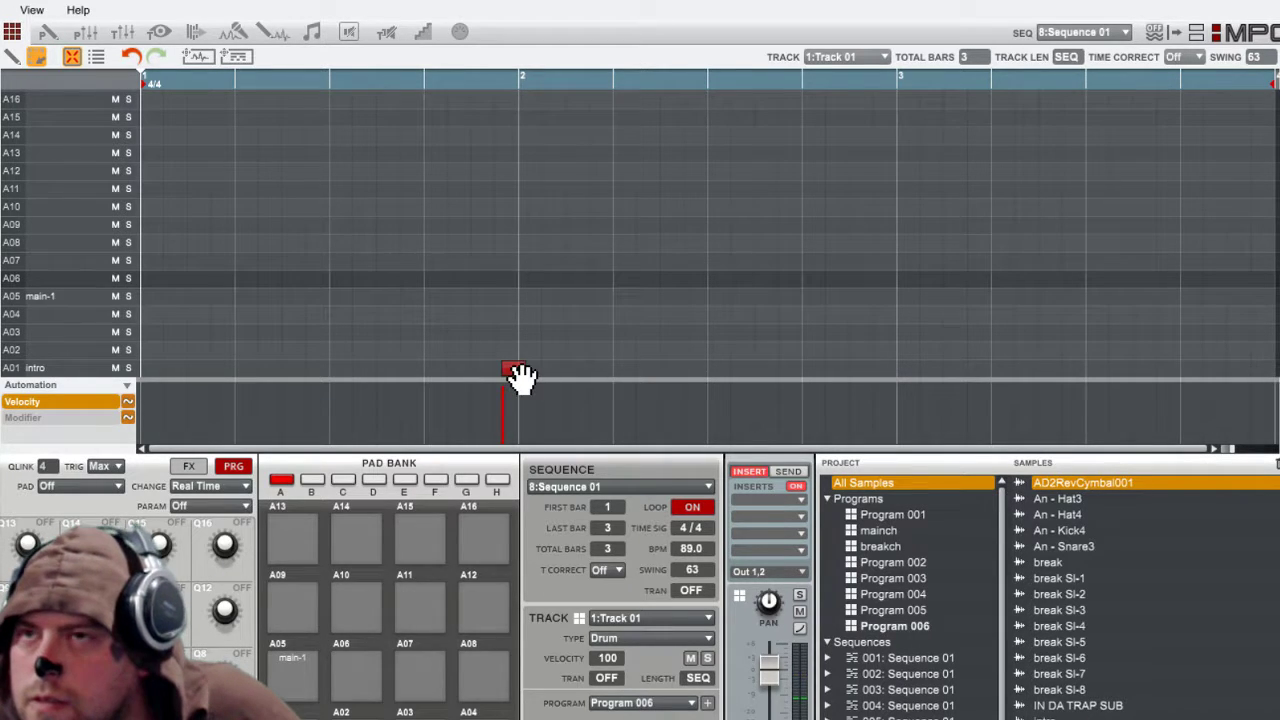
key(space)
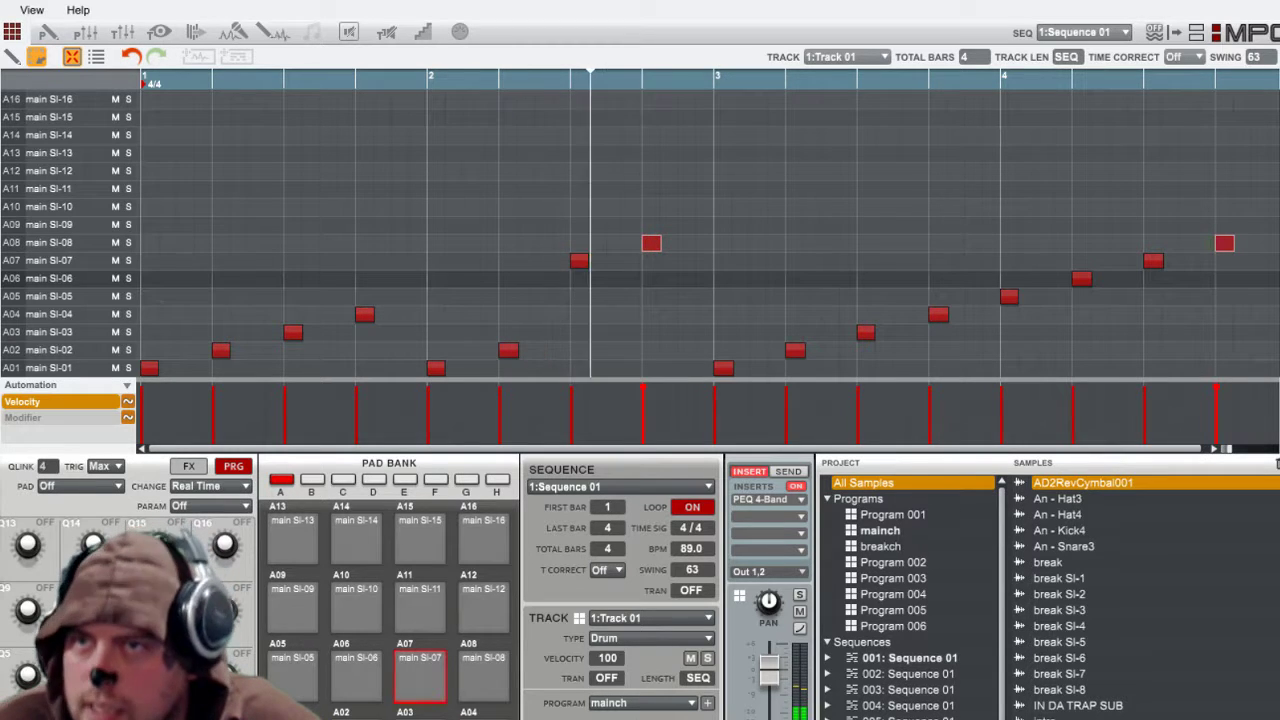
key(space)
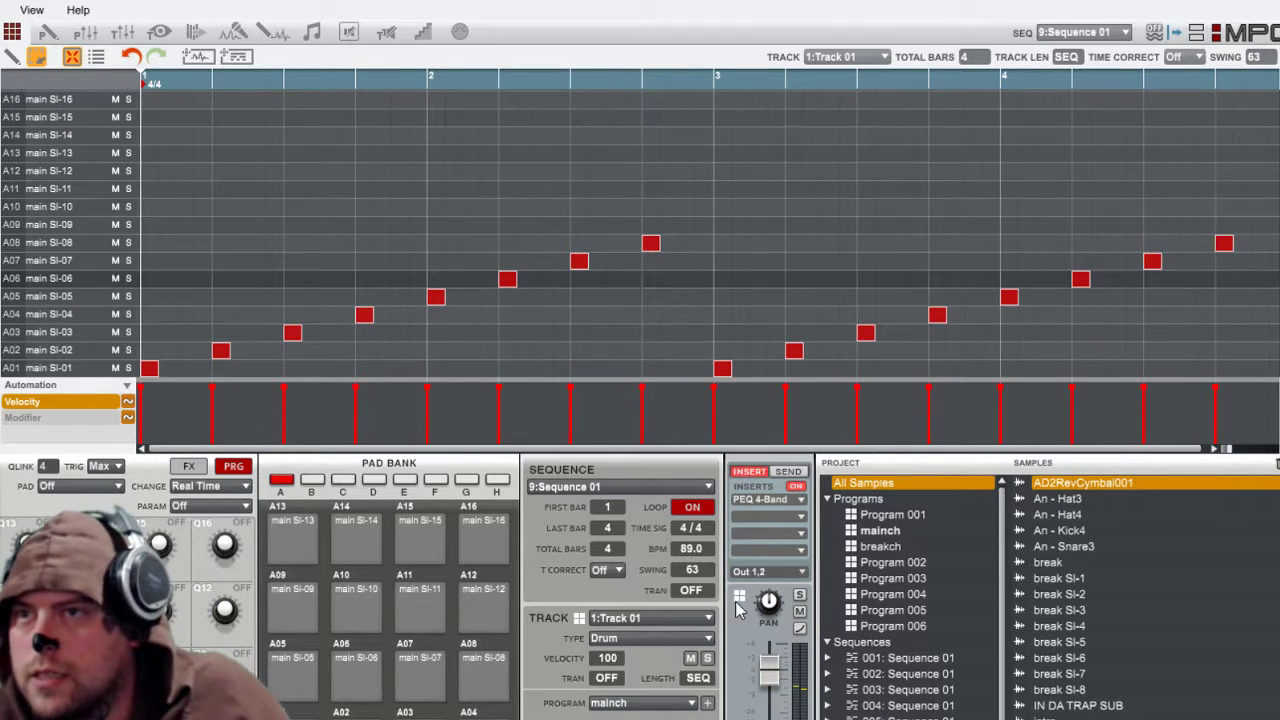
Step: In sequence 9, delete all kick hits from Track 02 and all snare hits from Track 03
scroll(690, 620, down, 1)
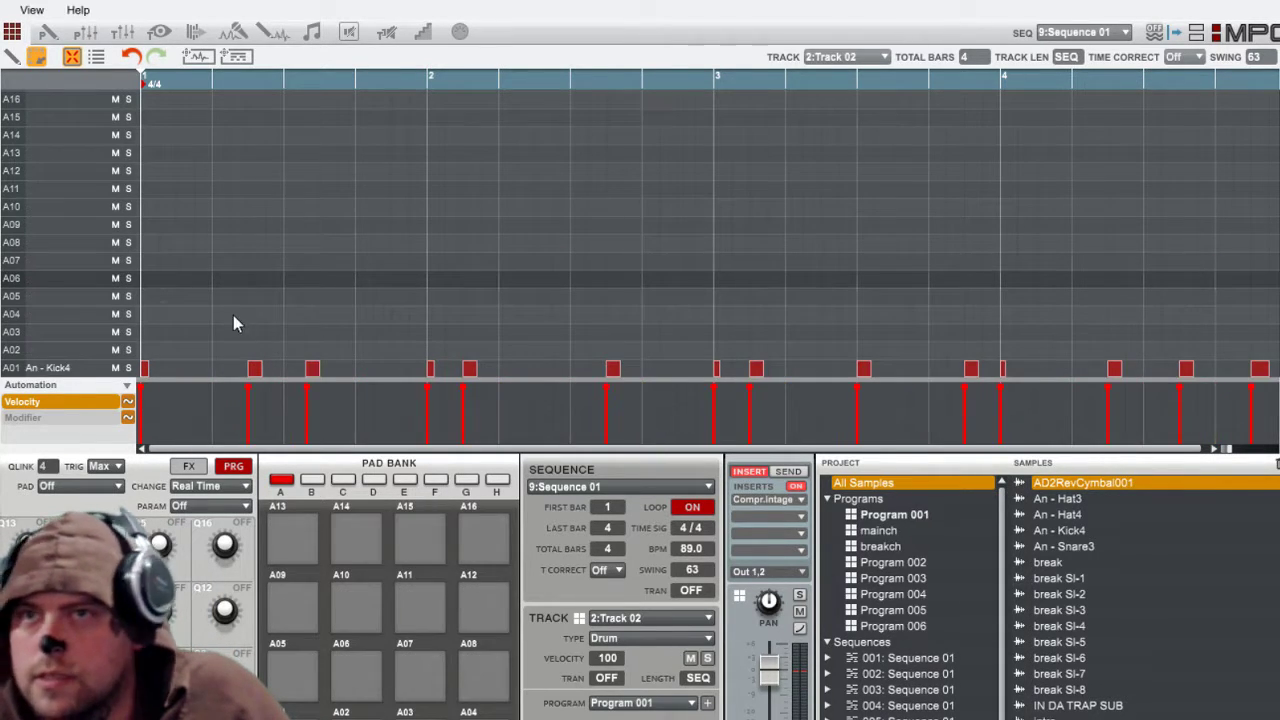
drag(148, 332, 1270, 378)
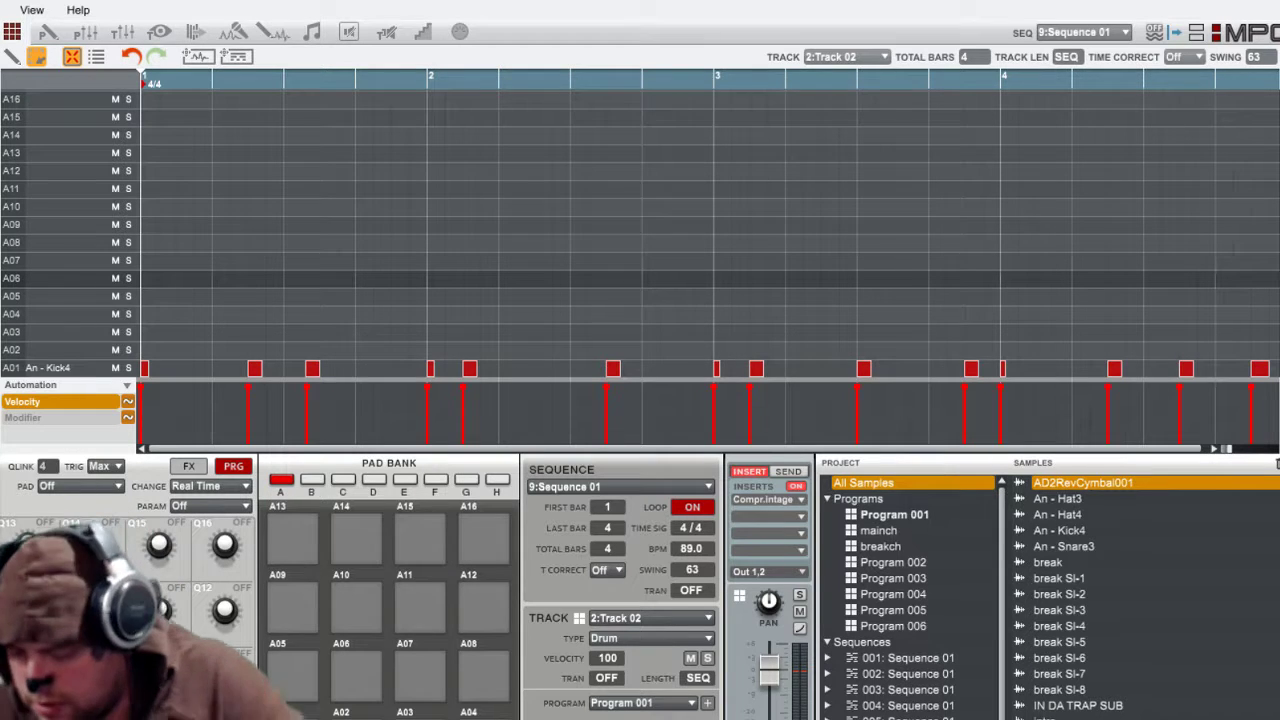
key(Delete)
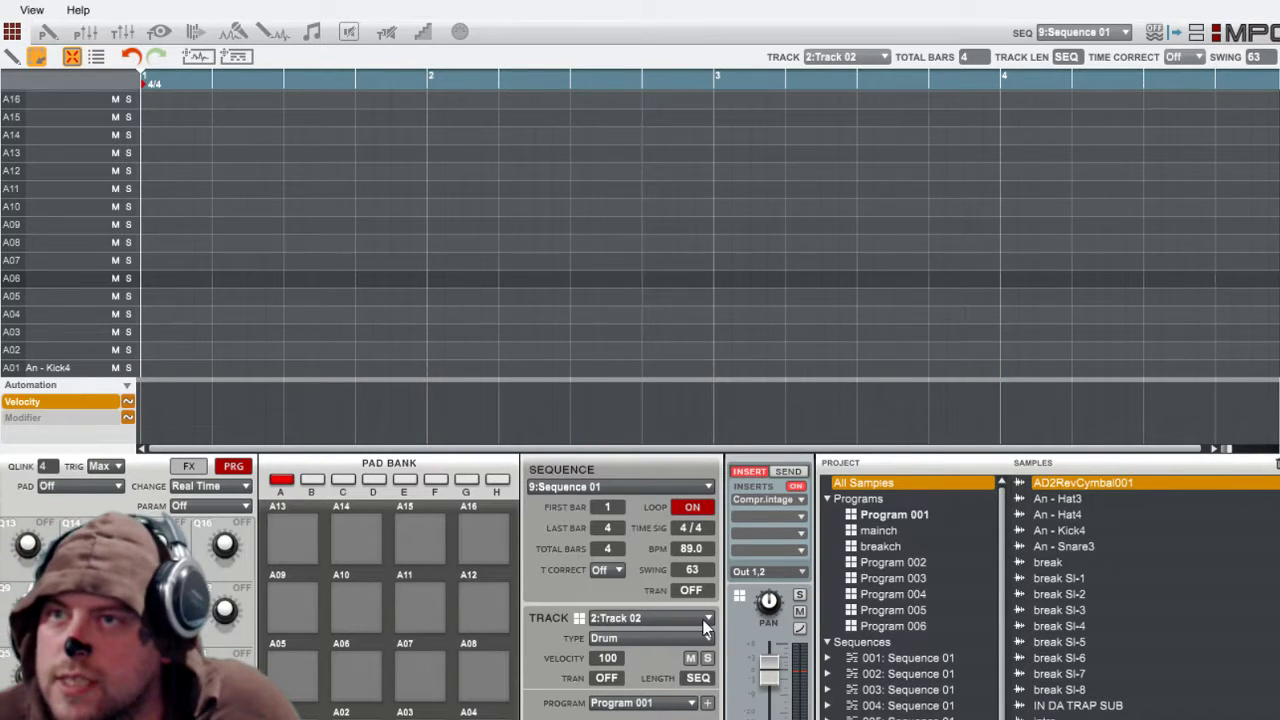
scroll(700, 620, down, 1)
drag(178, 322, 1275, 378)
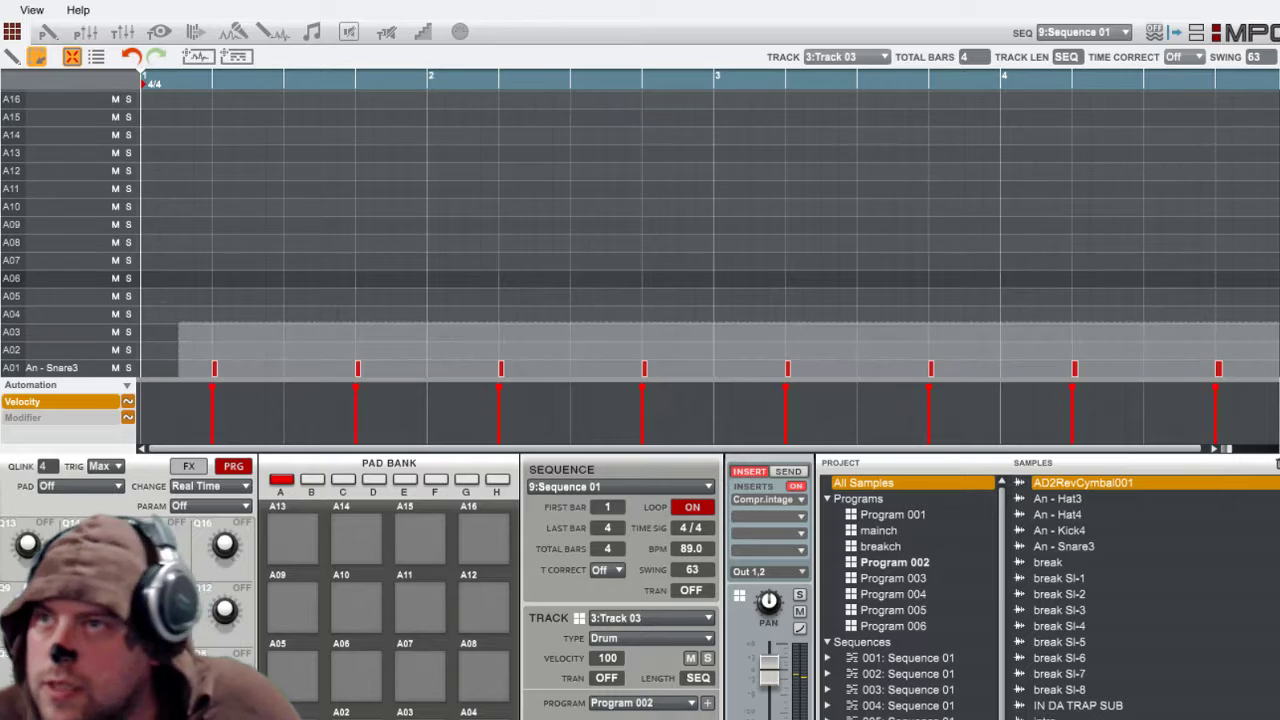
key(Delete)
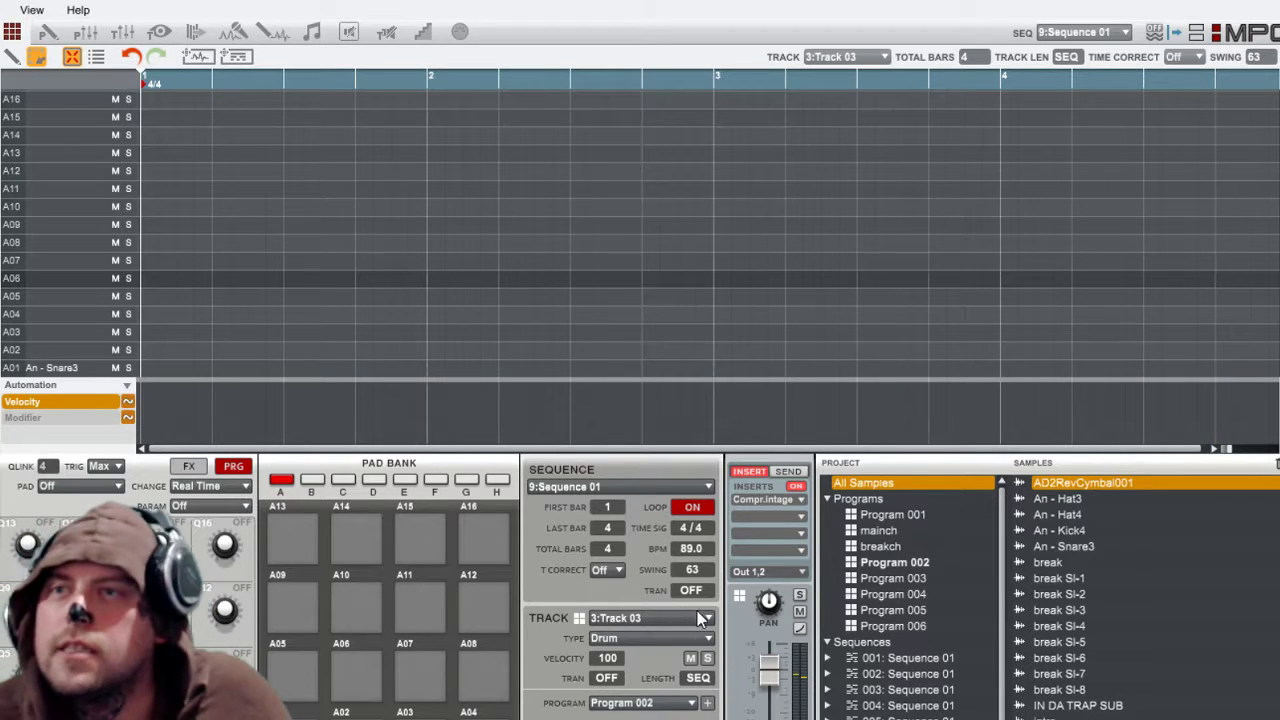
Step: Clear sequence 9's remaining notes: hats and cymbals on Track 04, sub hits on Track 05, and main slices on Track 01
scroll(660, 688, down, 1)
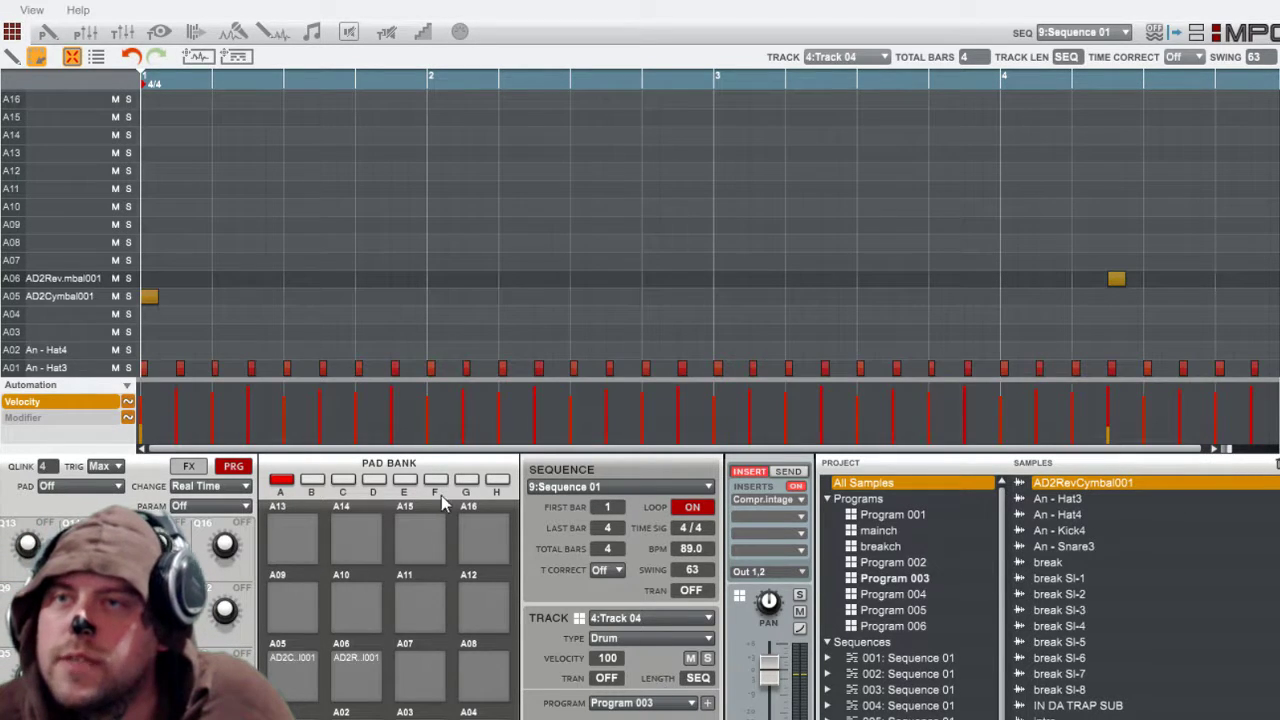
drag(700, 180, 1275, 376)
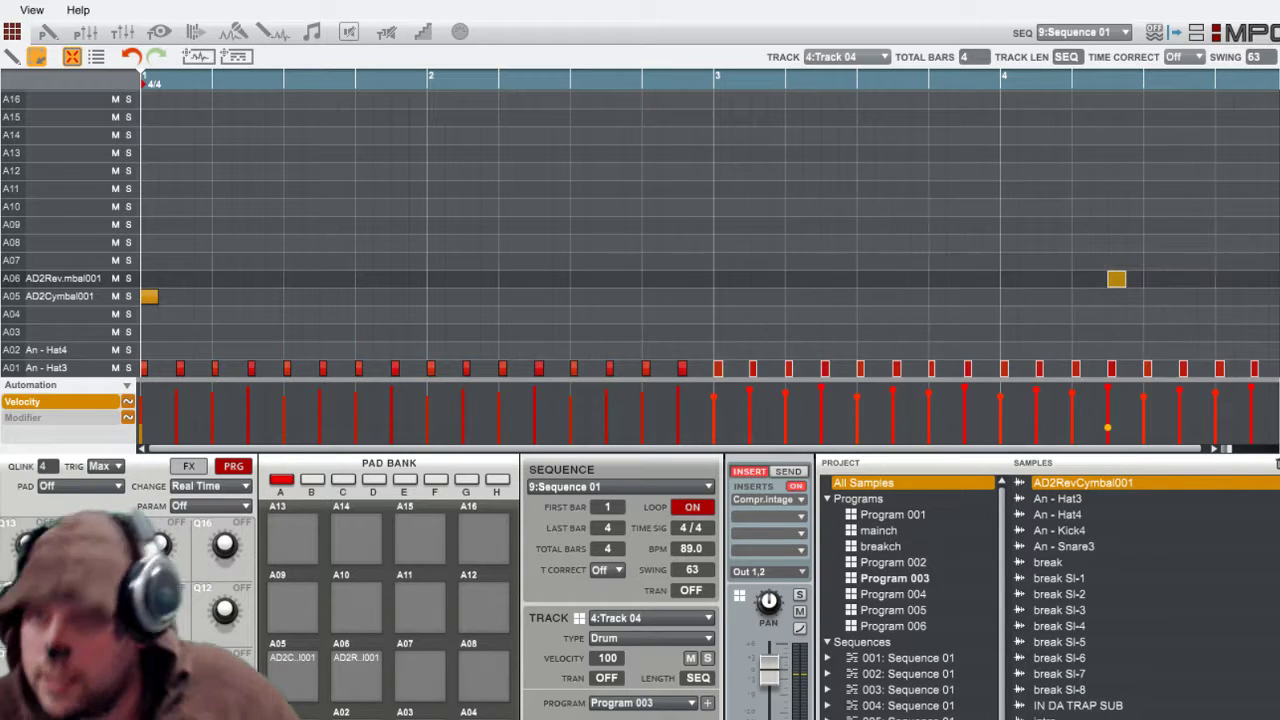
key(Delete)
drag(840, 310, 138, 378)
key(Delete)
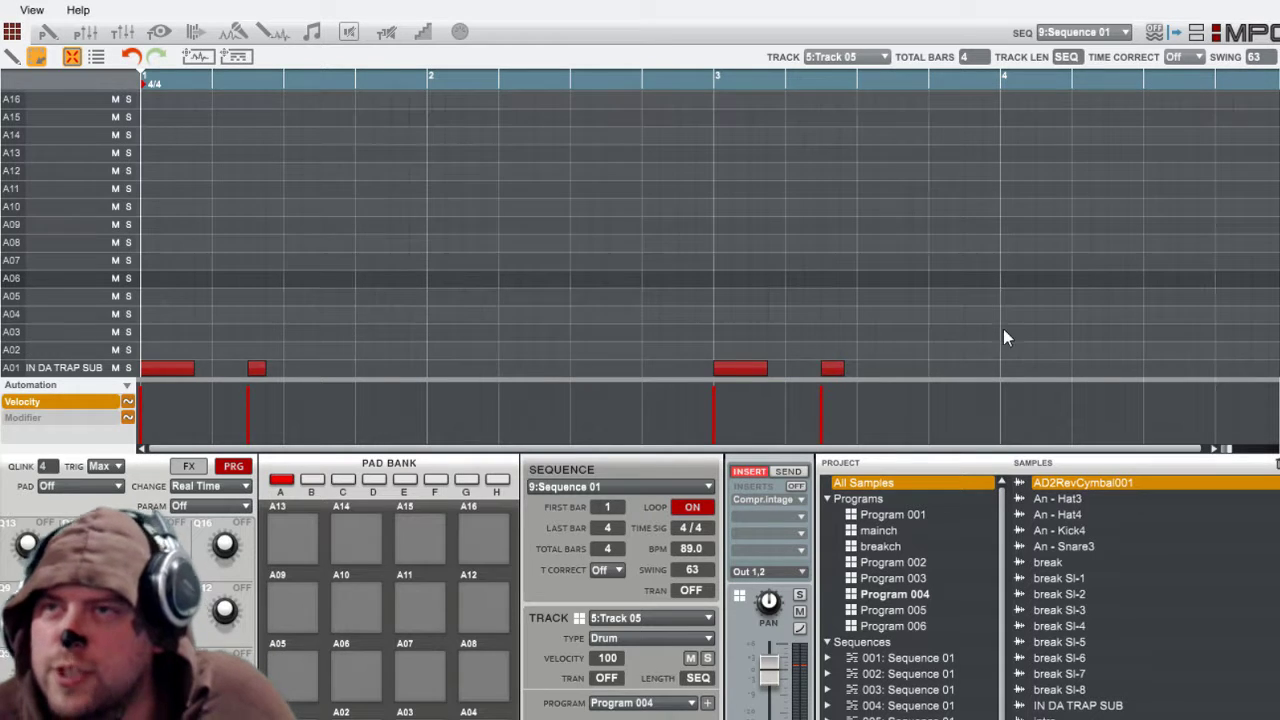
drag(1010, 326, 138, 378)
key(Delete)
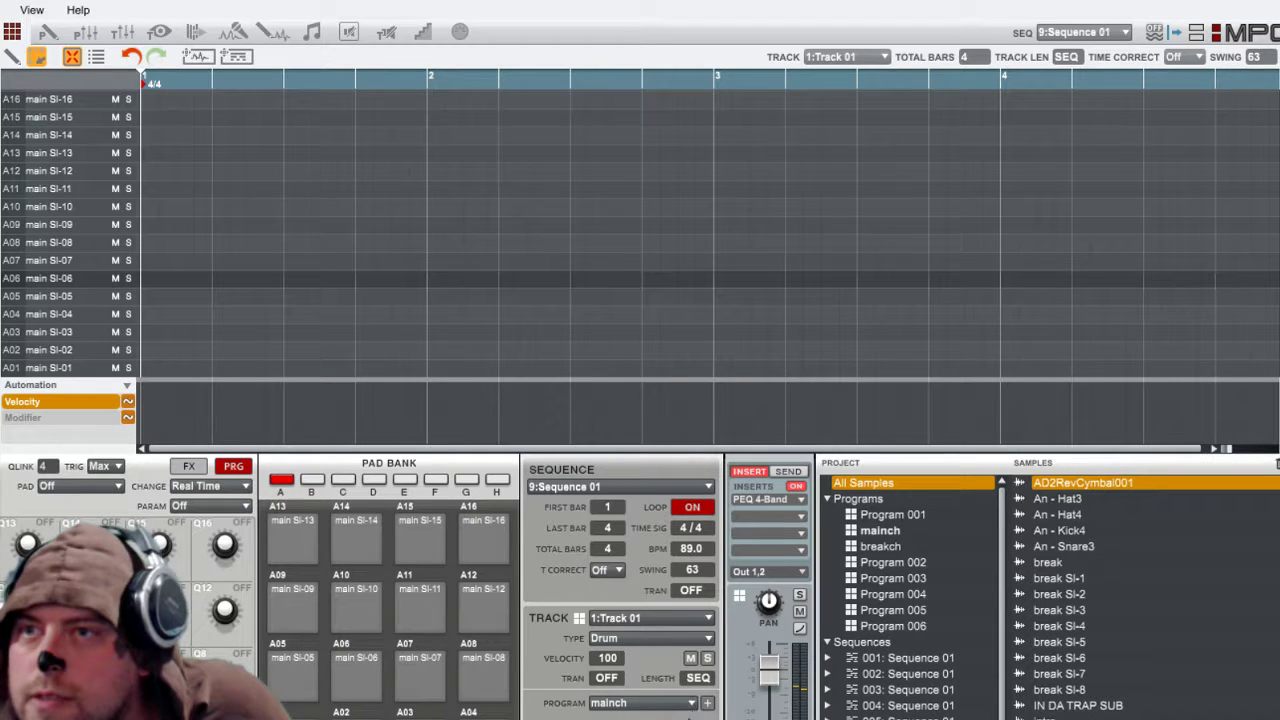
Step: Assign Program 006 to Track 01 of sequence 9 and place a main-1 hit at the start of bar 1 with time correct 16
scroll(683, 697, down, 6)
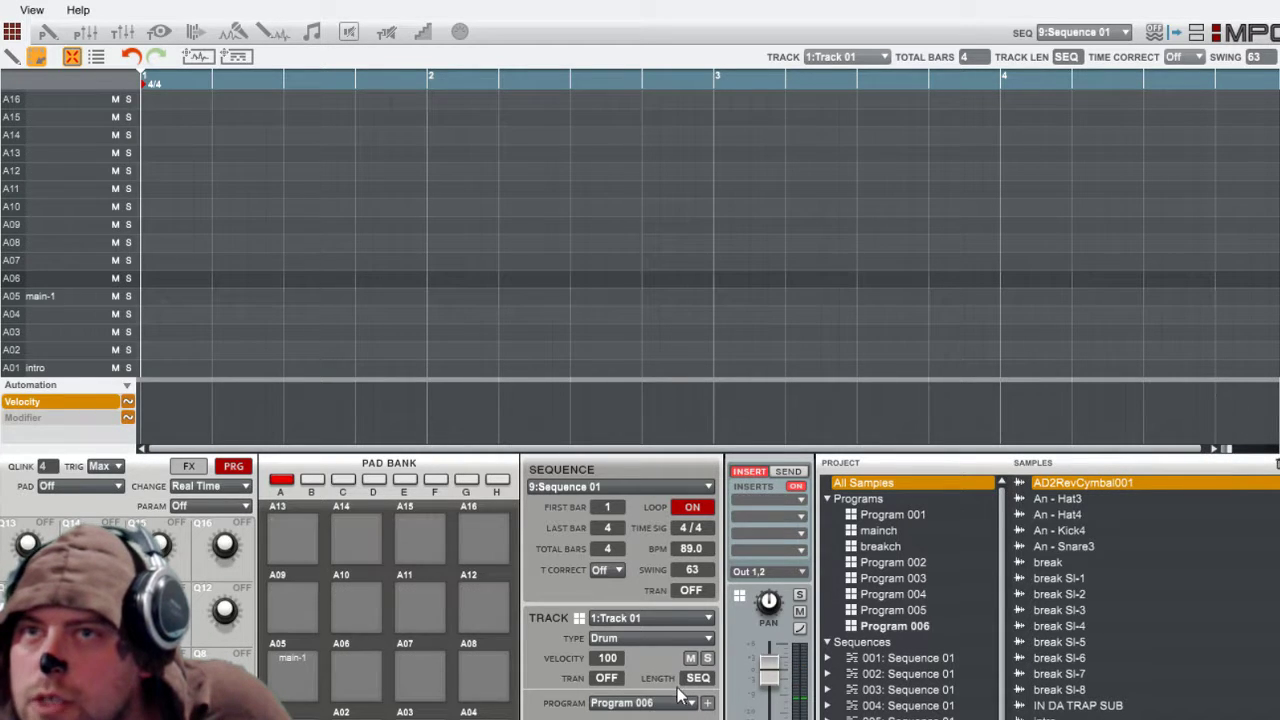
click(152, 295)
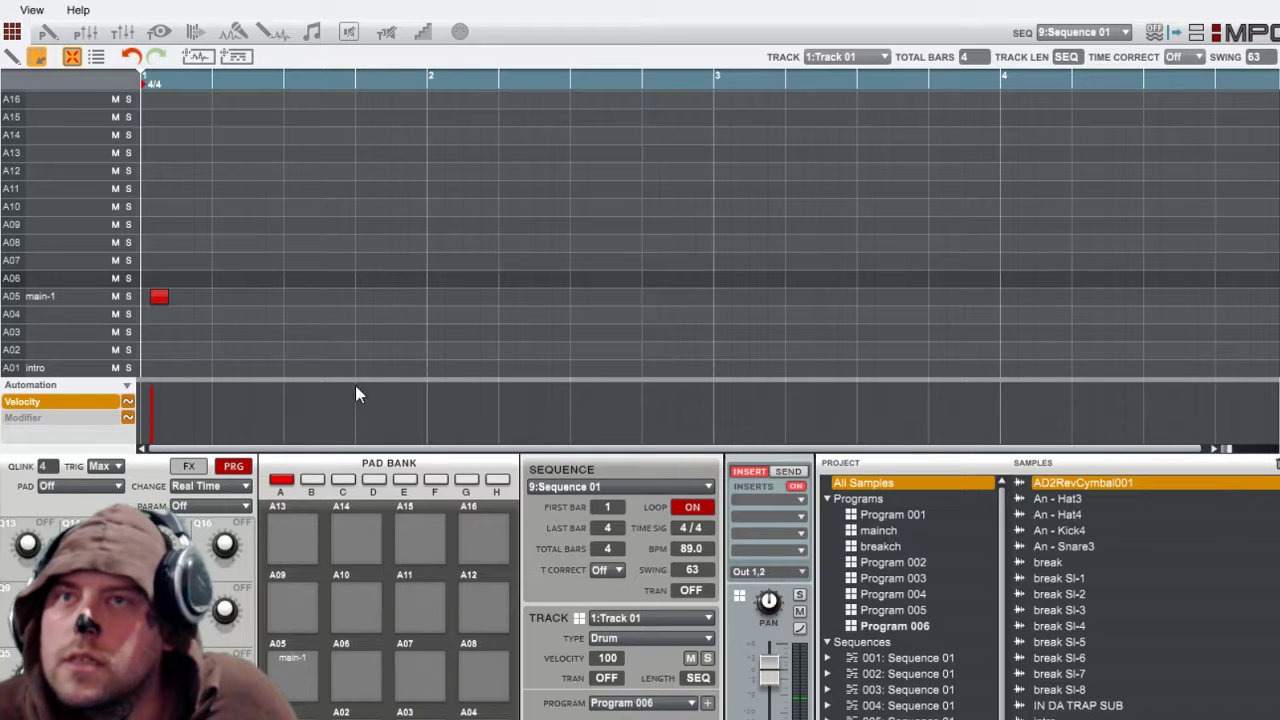
scroll(615, 580, down, 3)
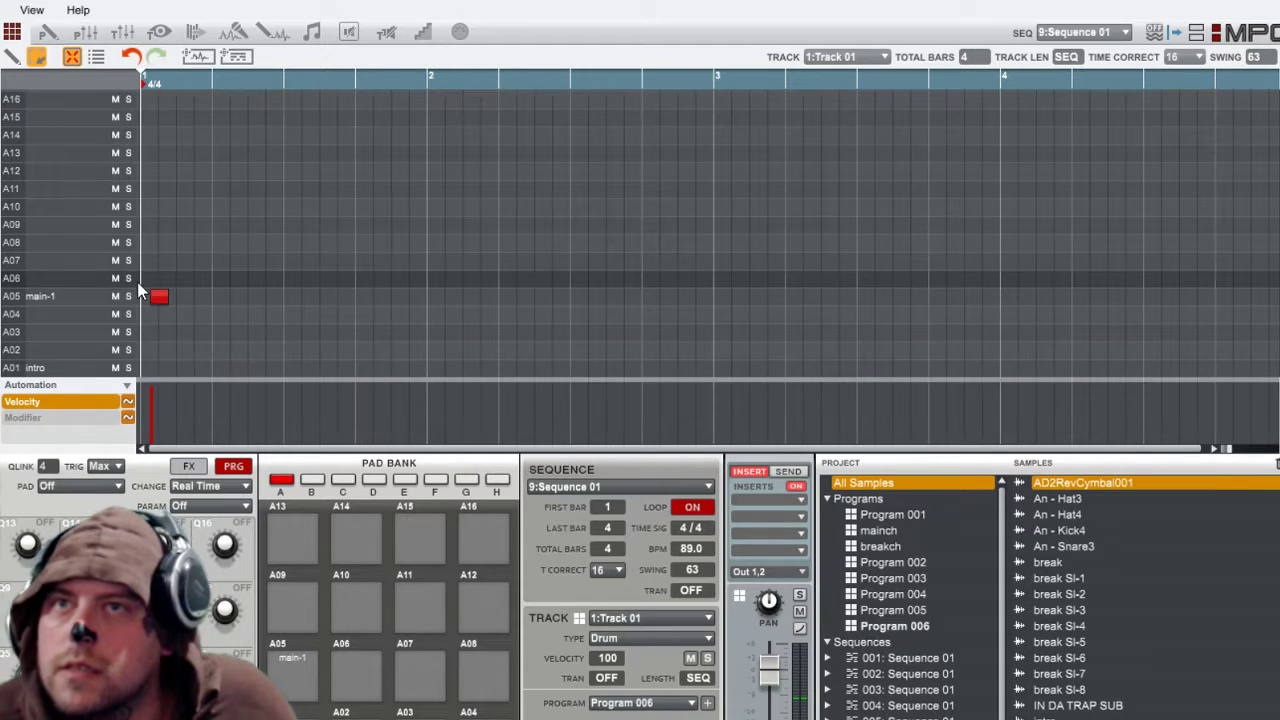
drag(167, 305, 157, 309)
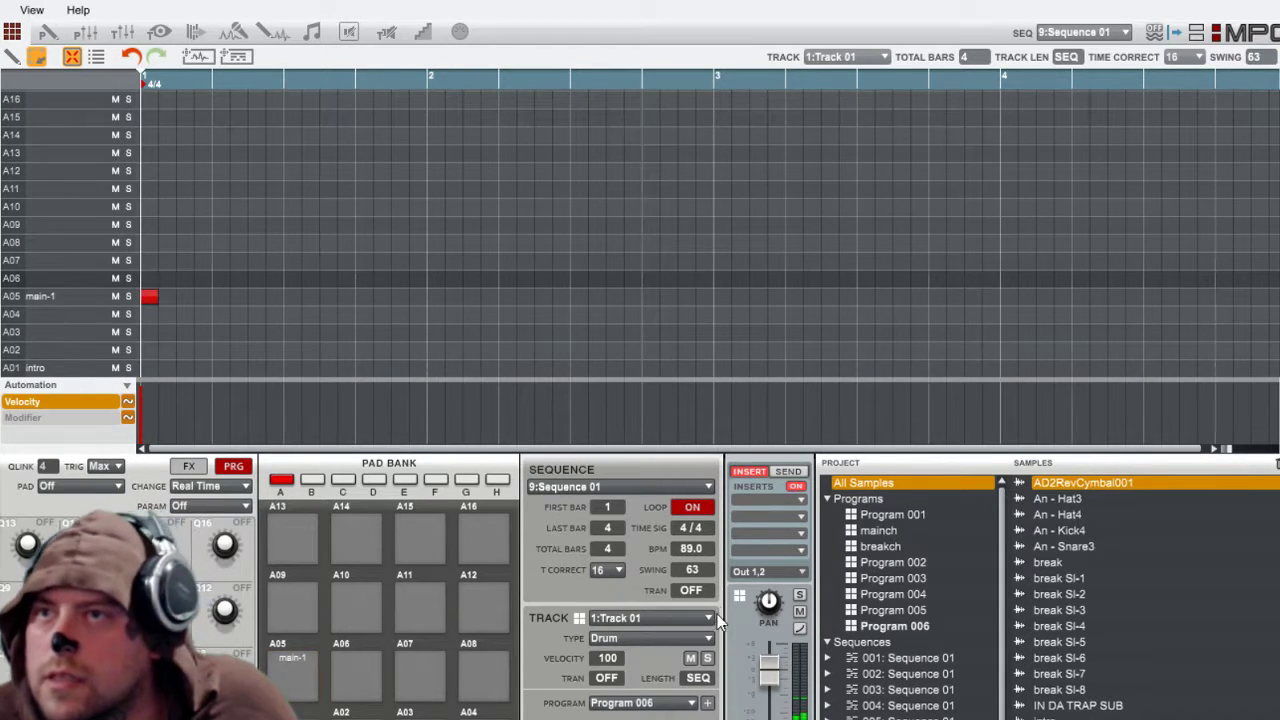
drag(1227, 448, 305, 448)
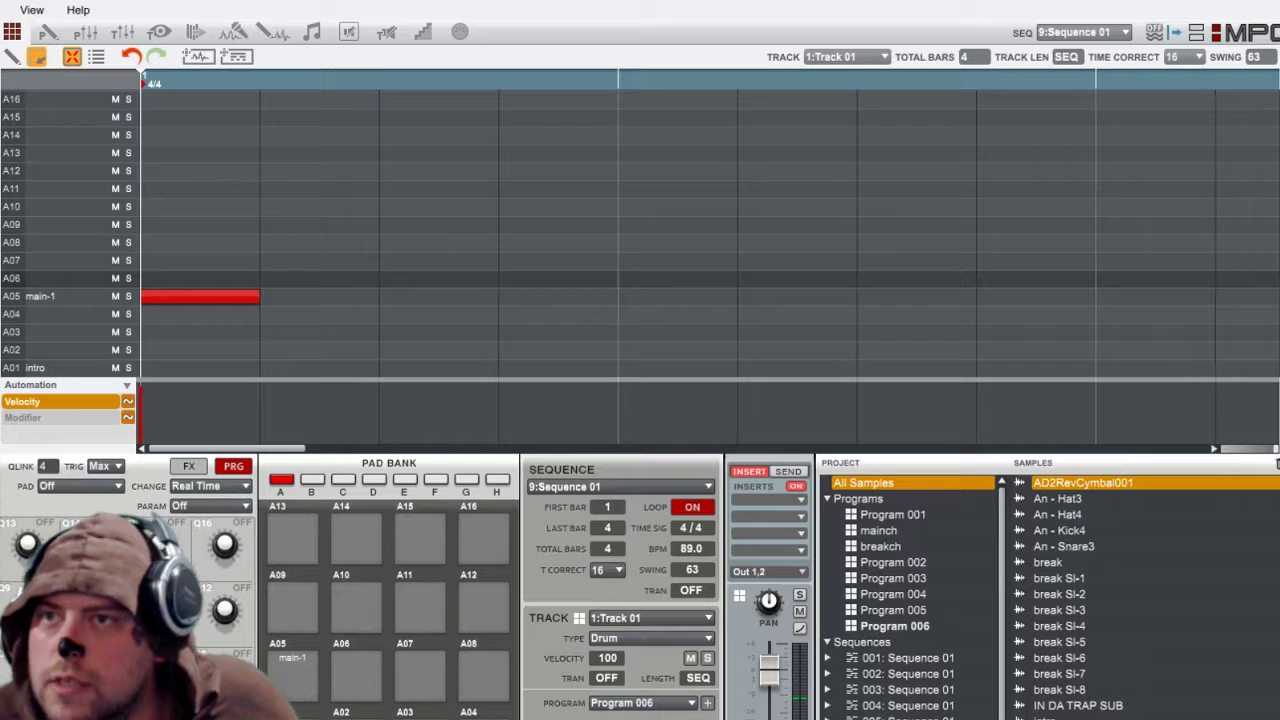
Step: Turn time correct off and nudge sequence 9's main-1 hit slightly past the start of bar 1
scroll(607, 570, up, 5)
drag(171, 306, 184, 304)
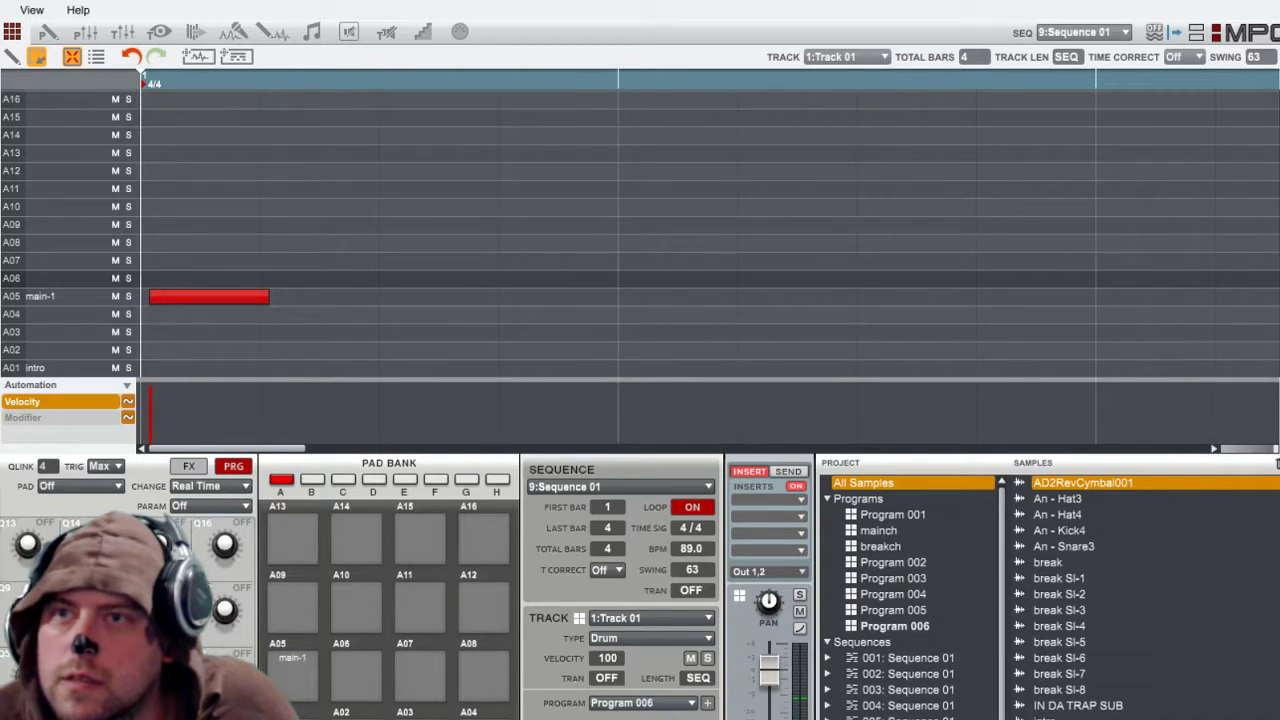
Step: Append sequence 9 to the end of the song and play from sequence 6 into it
click(314, 32)
drag(665, 451, 1174, 450)
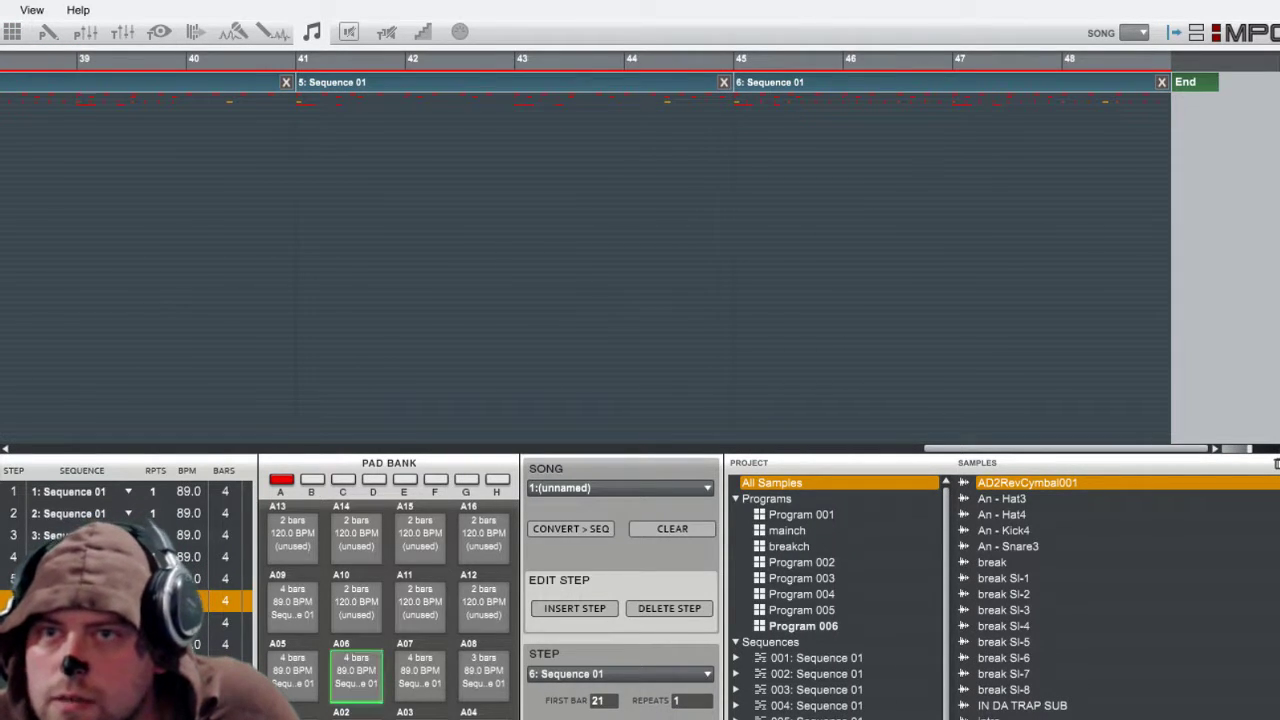
click(293, 617)
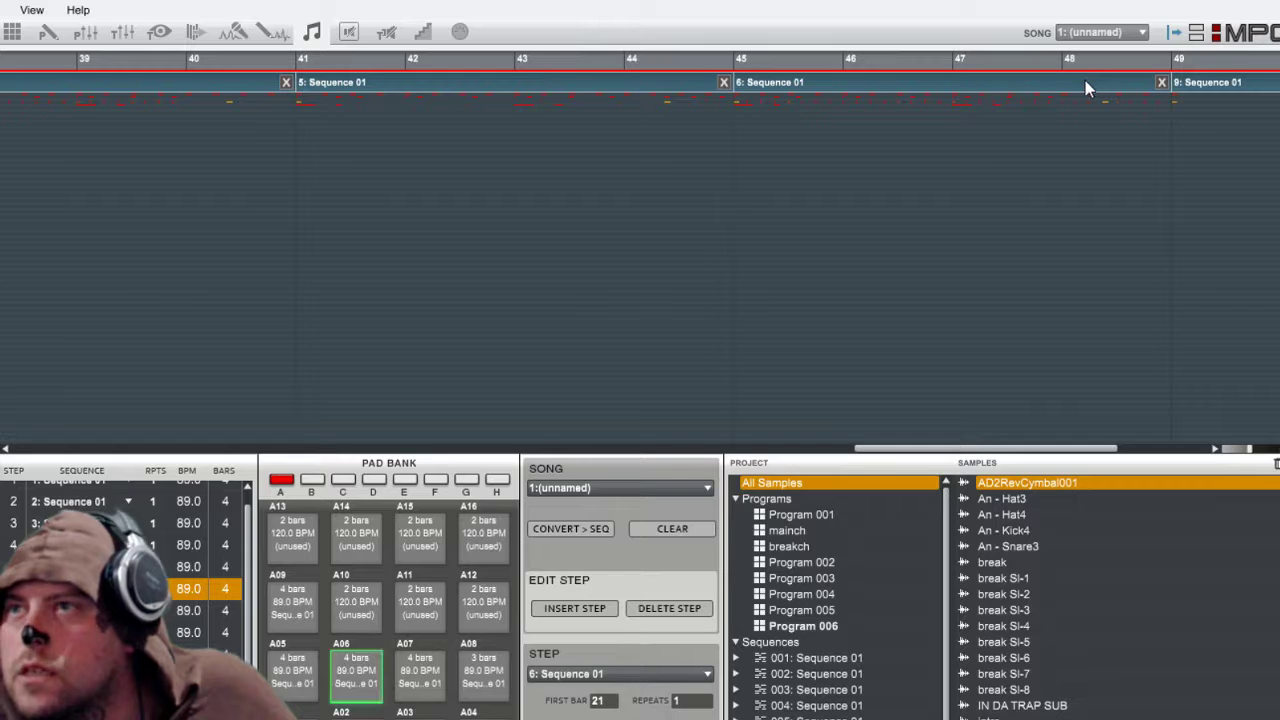
drag(929, 450, 1225, 454)
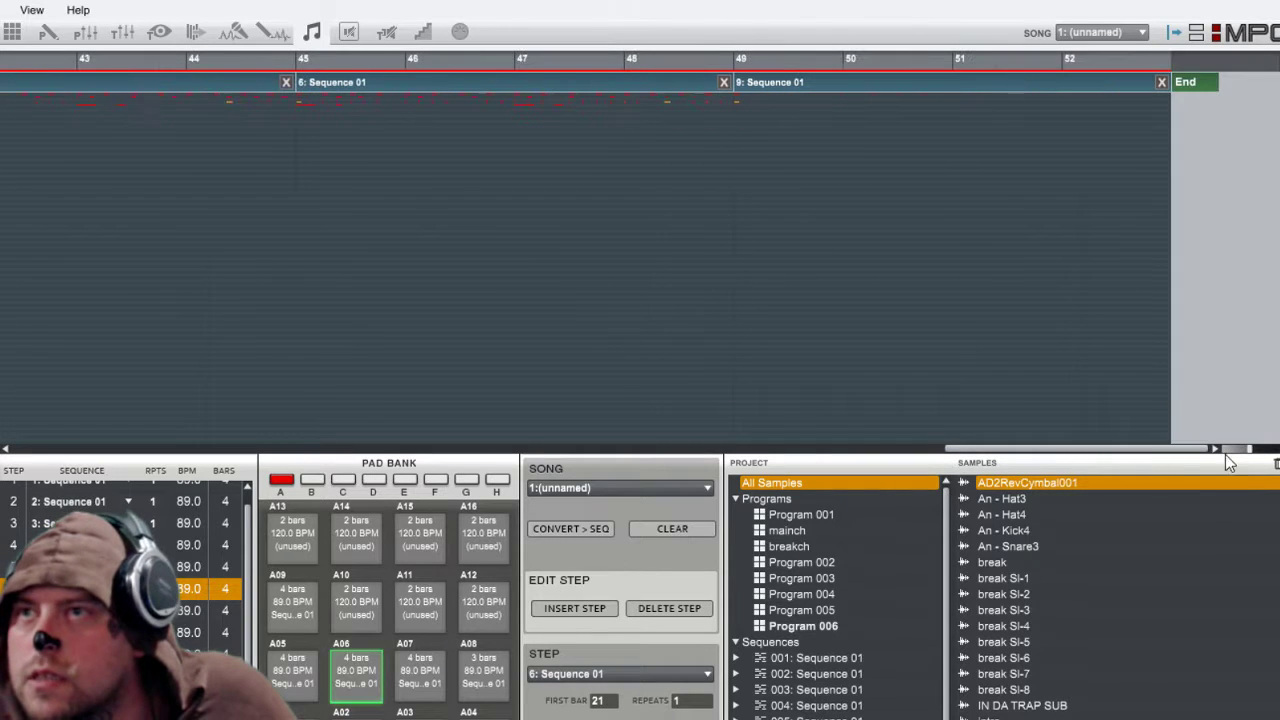
click(585, 84)
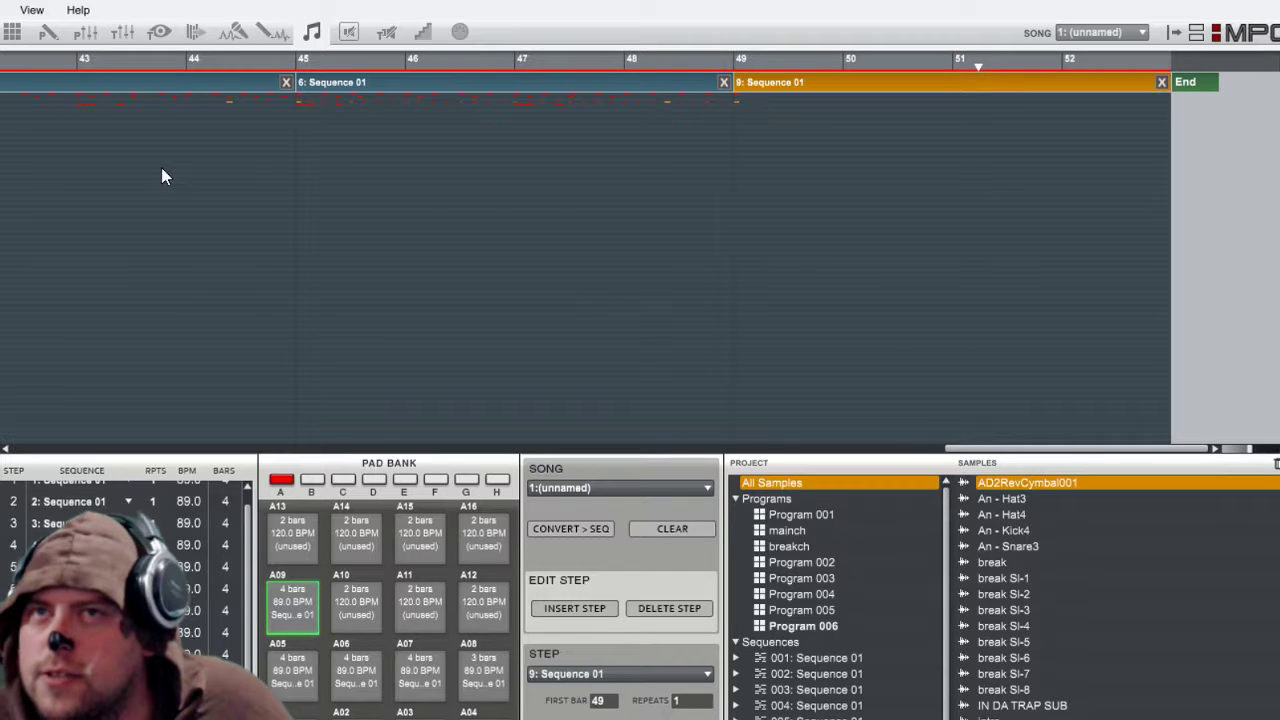
Step: Play sequence 9 by itself in the grid view
click(12, 32)
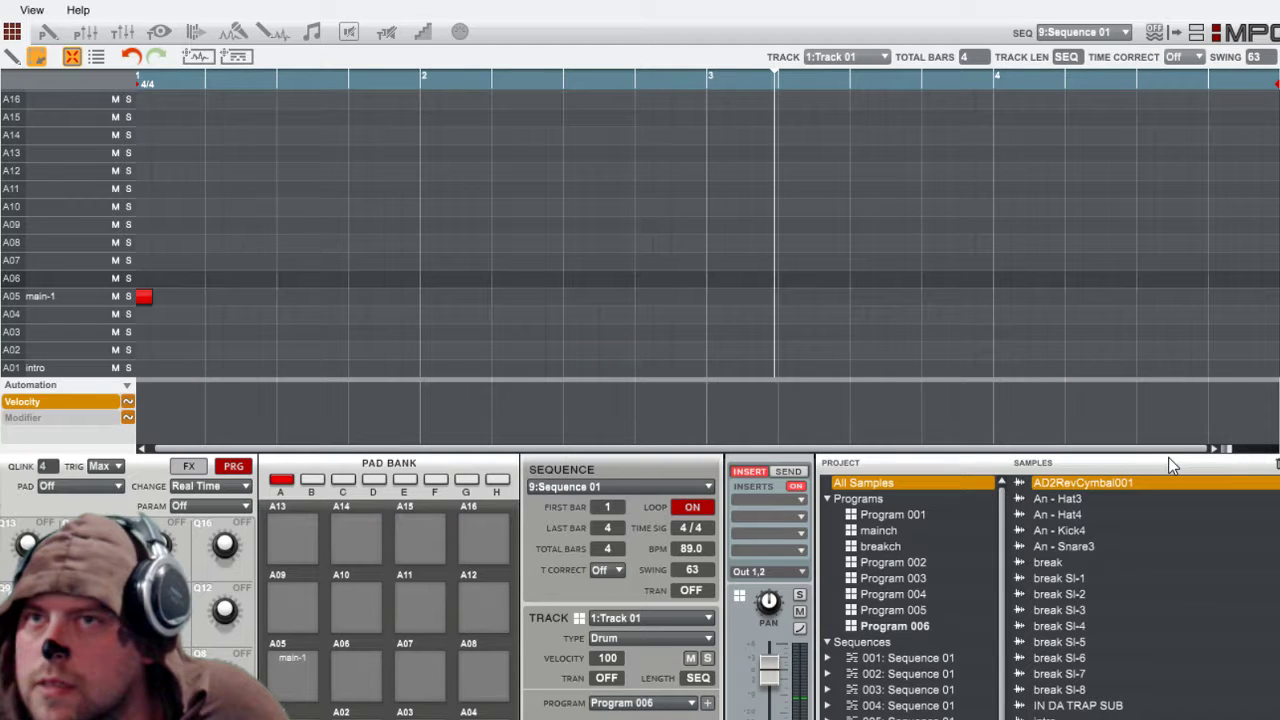
key(space)
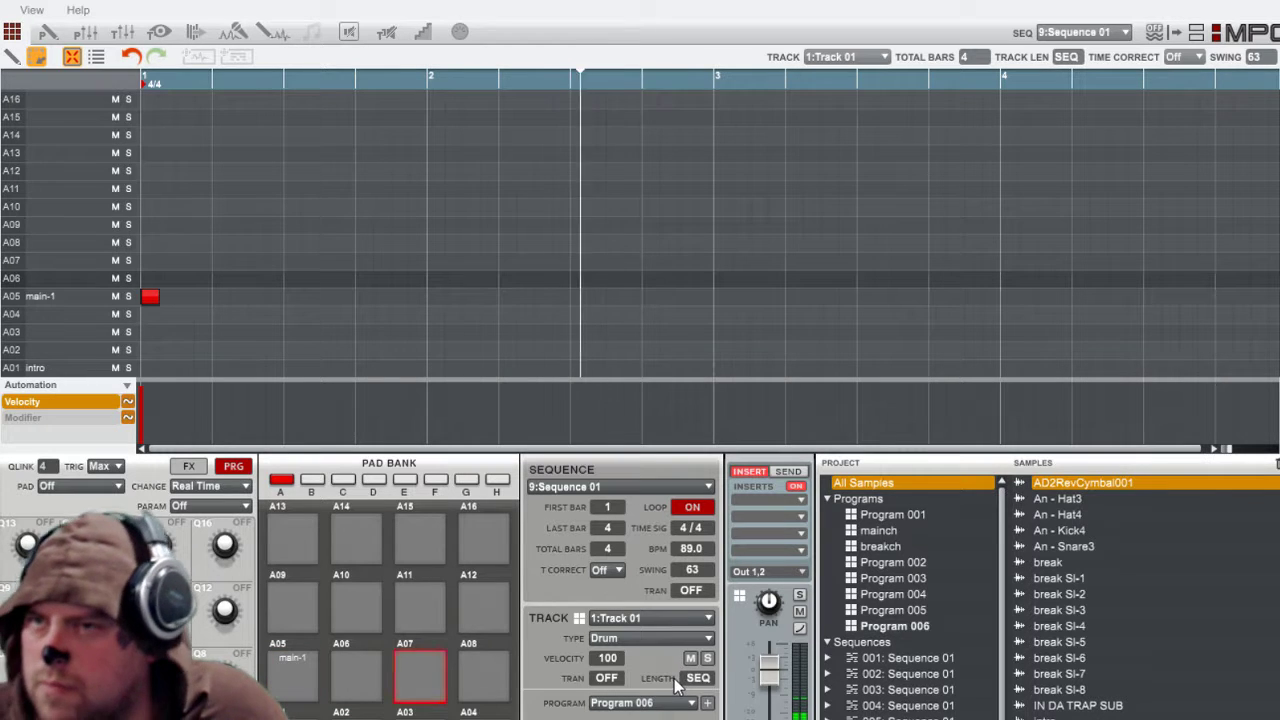
key(space)
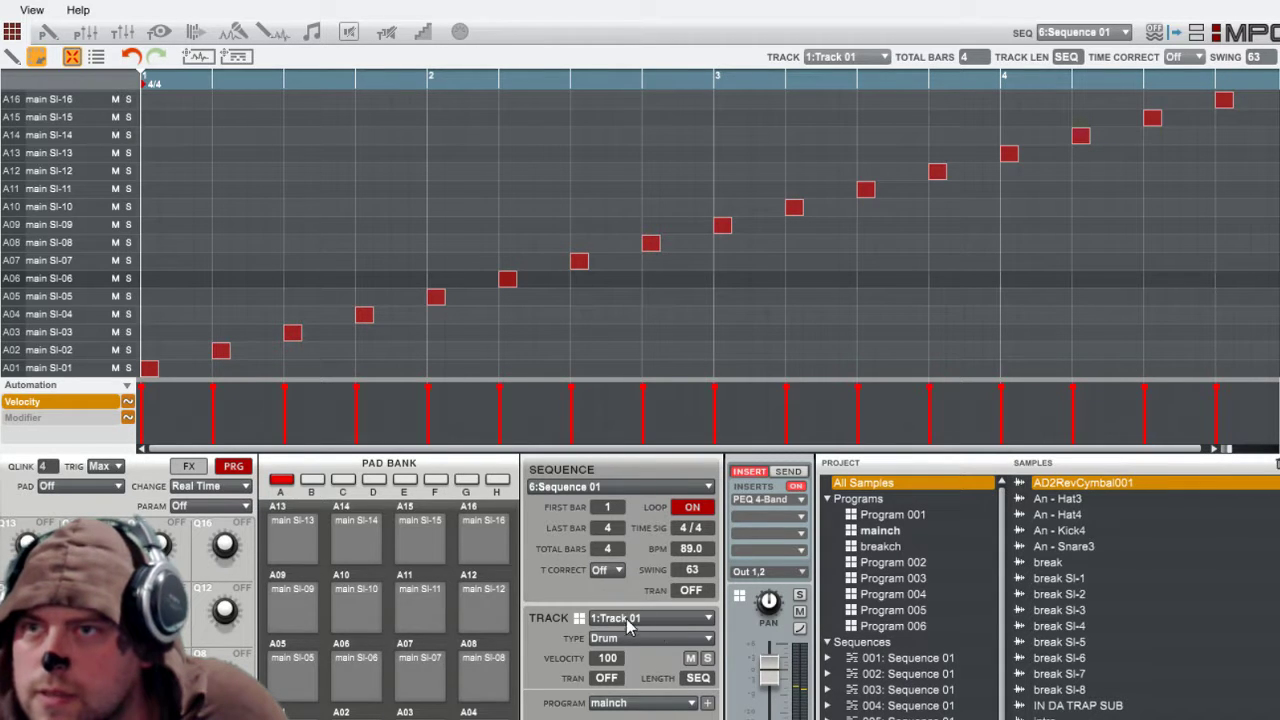
Step: In sequence 6, set time correct to 64T and place a hit on empty pad B01 at the very end of Track 01's bar 4
drag(605, 569, 628, 610)
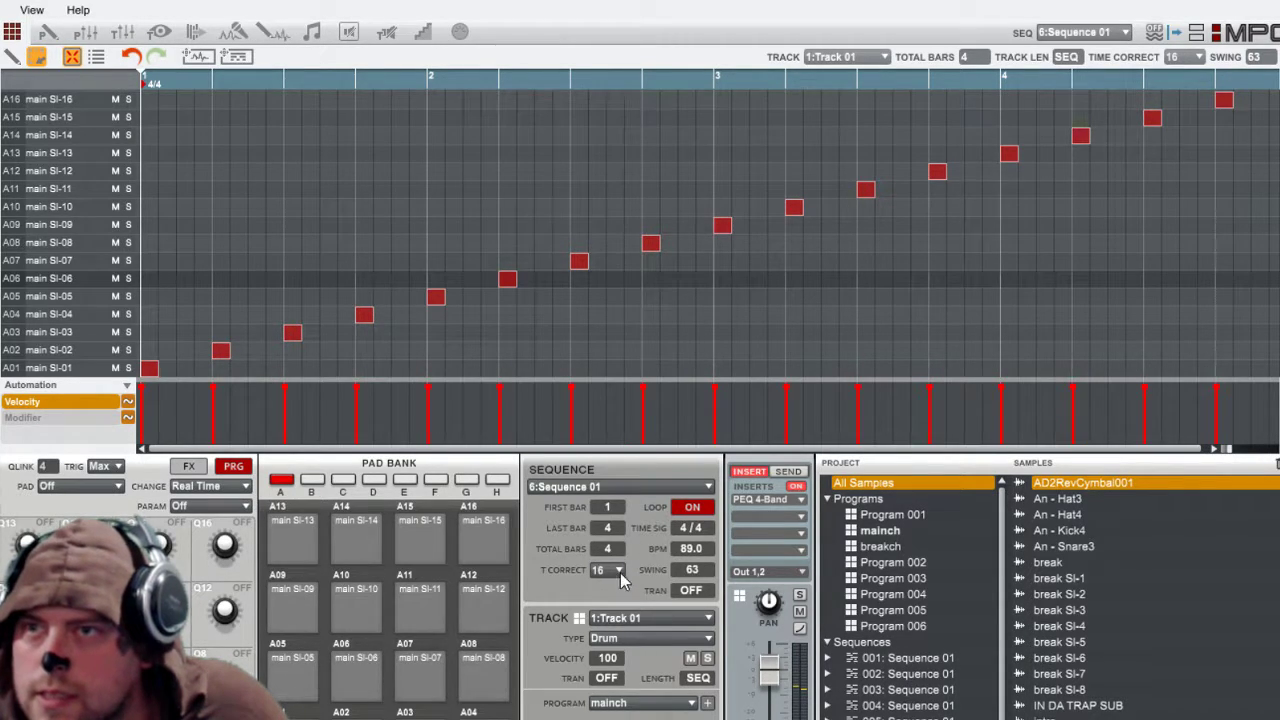
drag(606, 569, 606, 545)
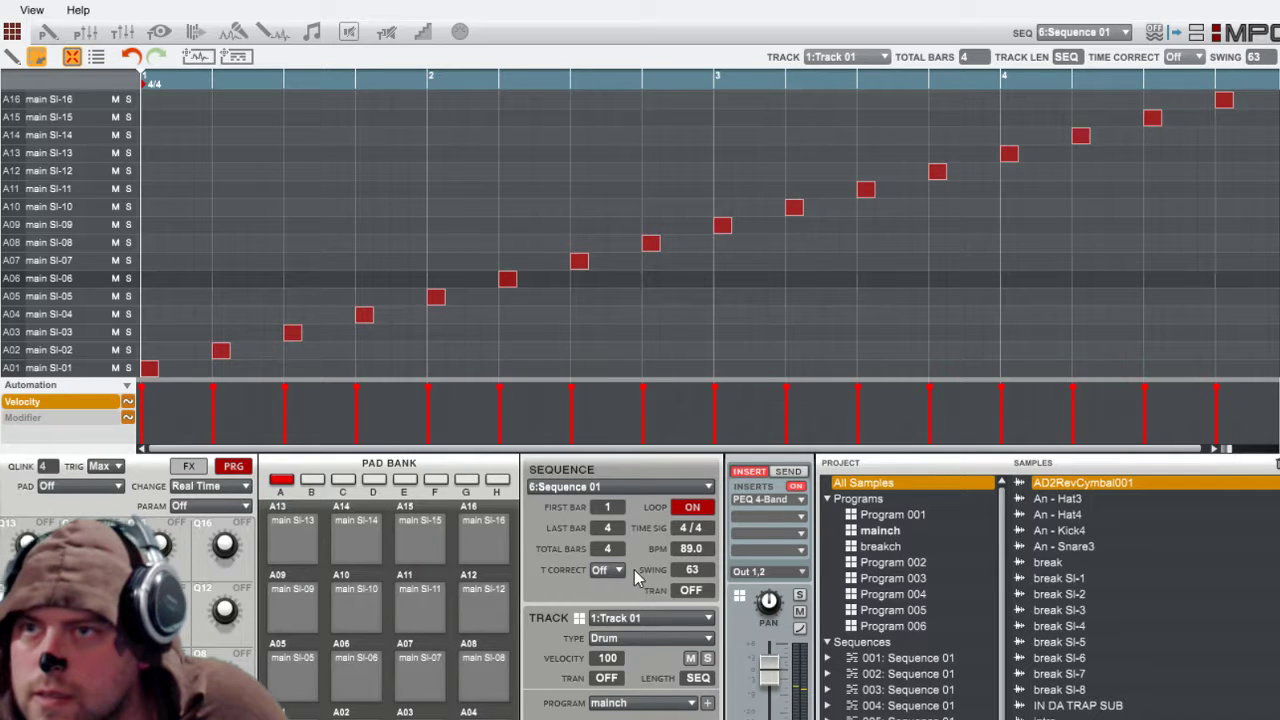
key(Down)
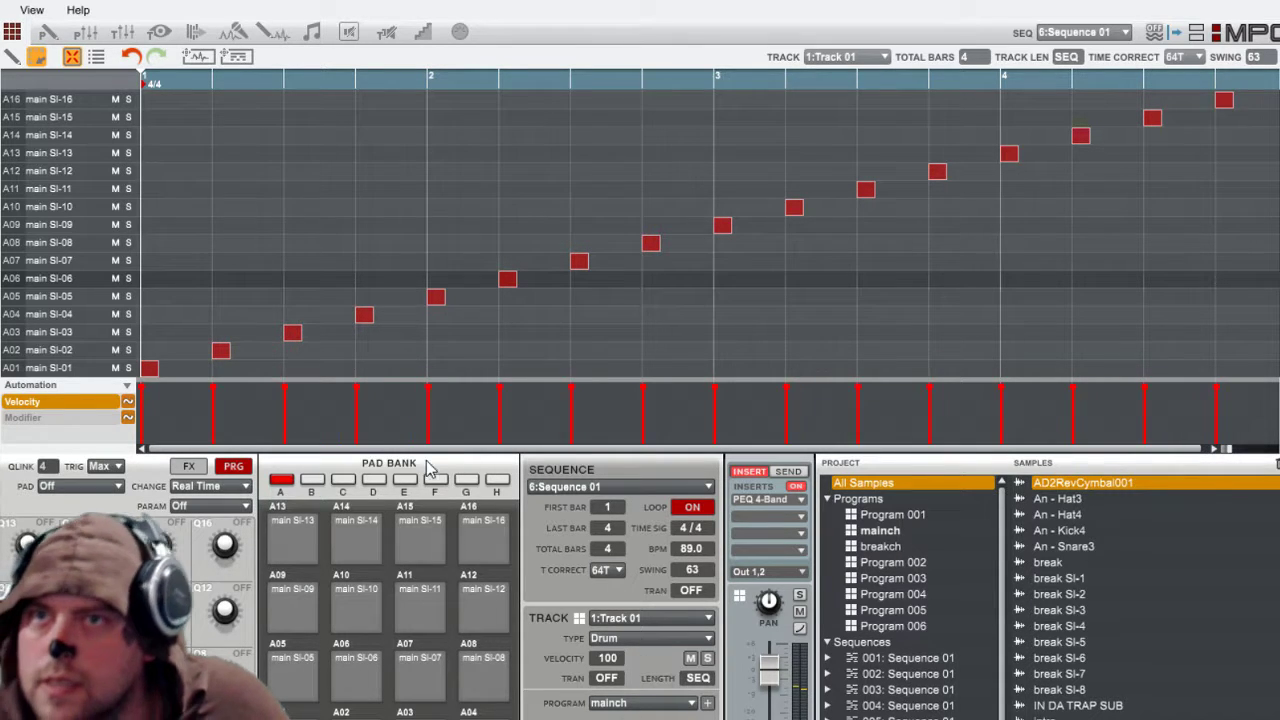
scroll(63, 153, up, 2)
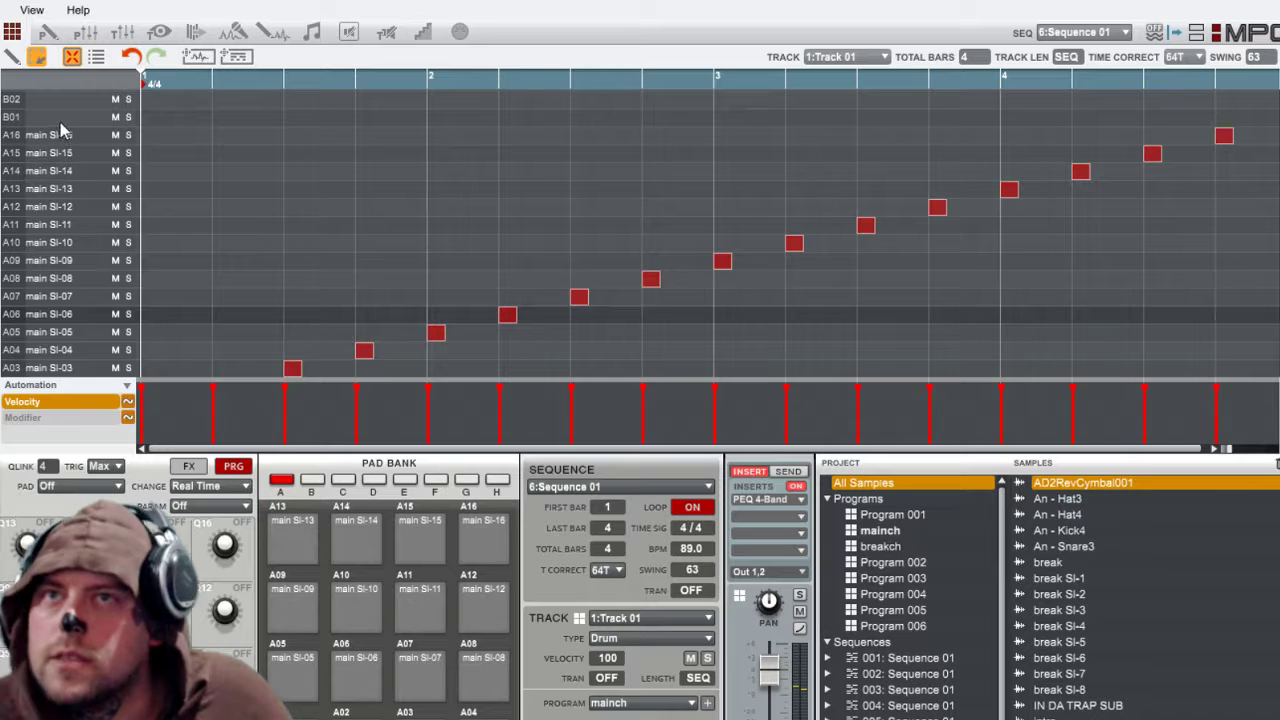
click(60, 122)
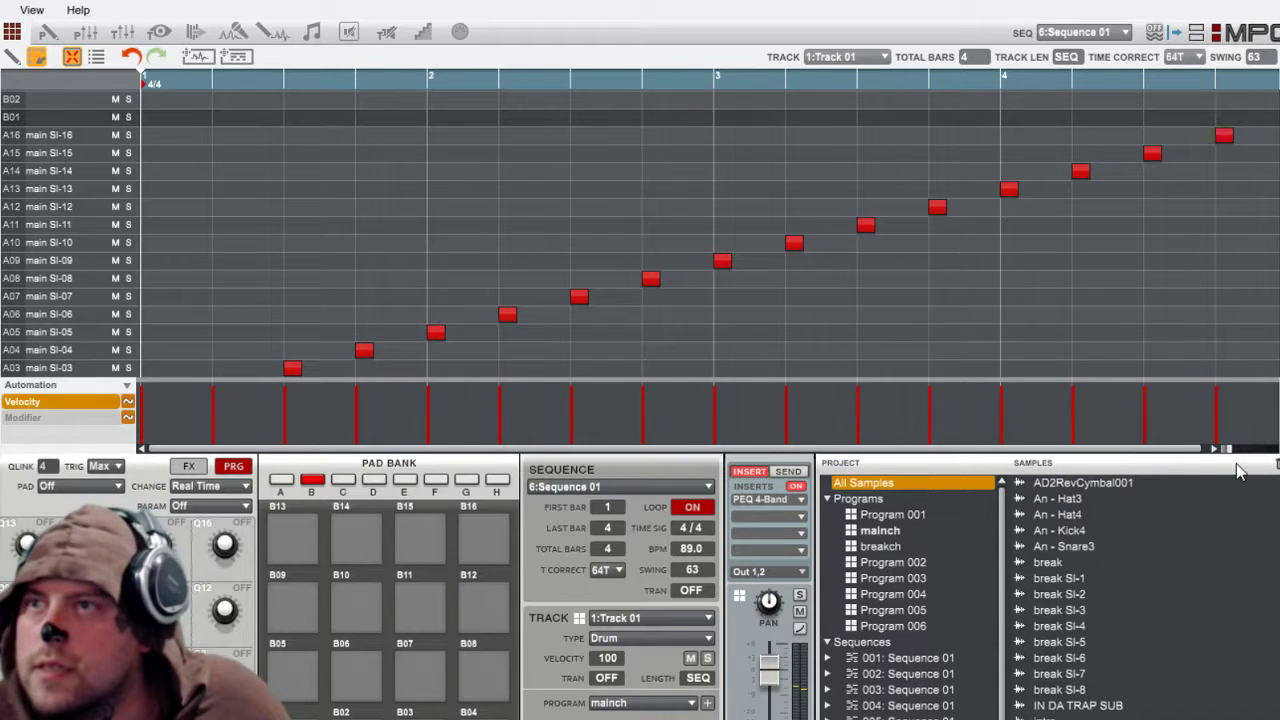
drag(1229, 449, 1180, 452)
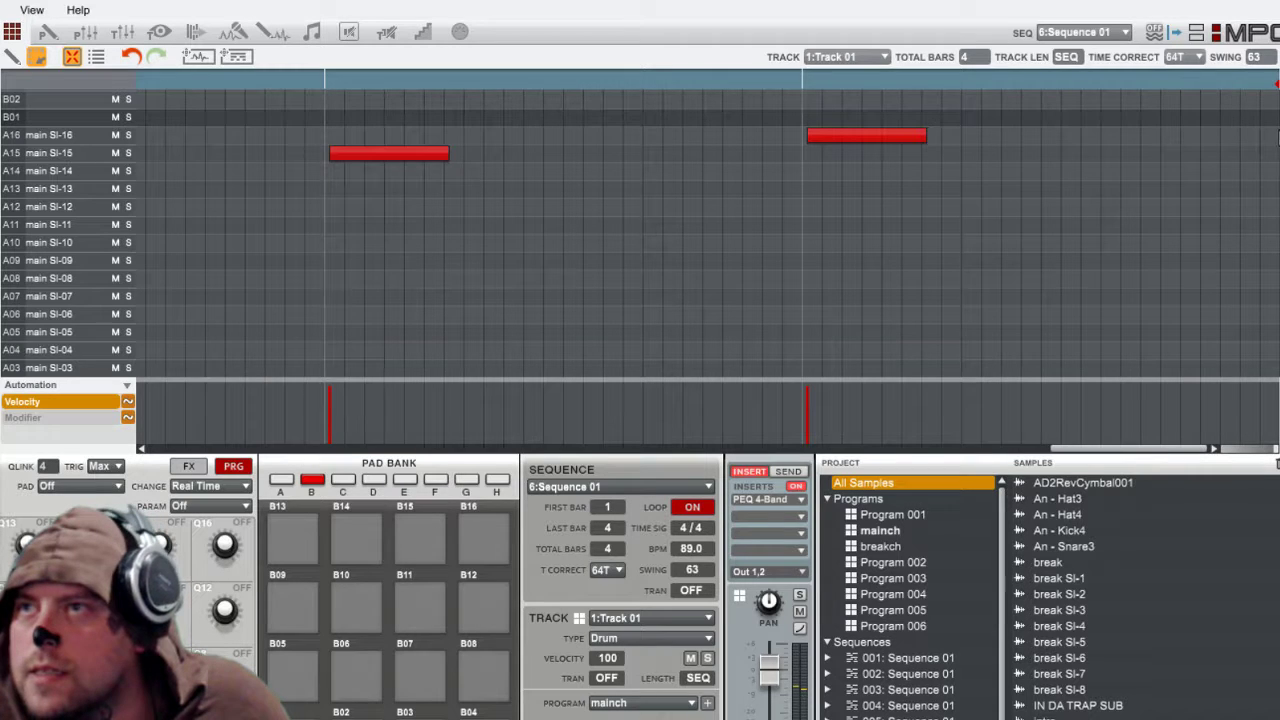
click(1268, 119)
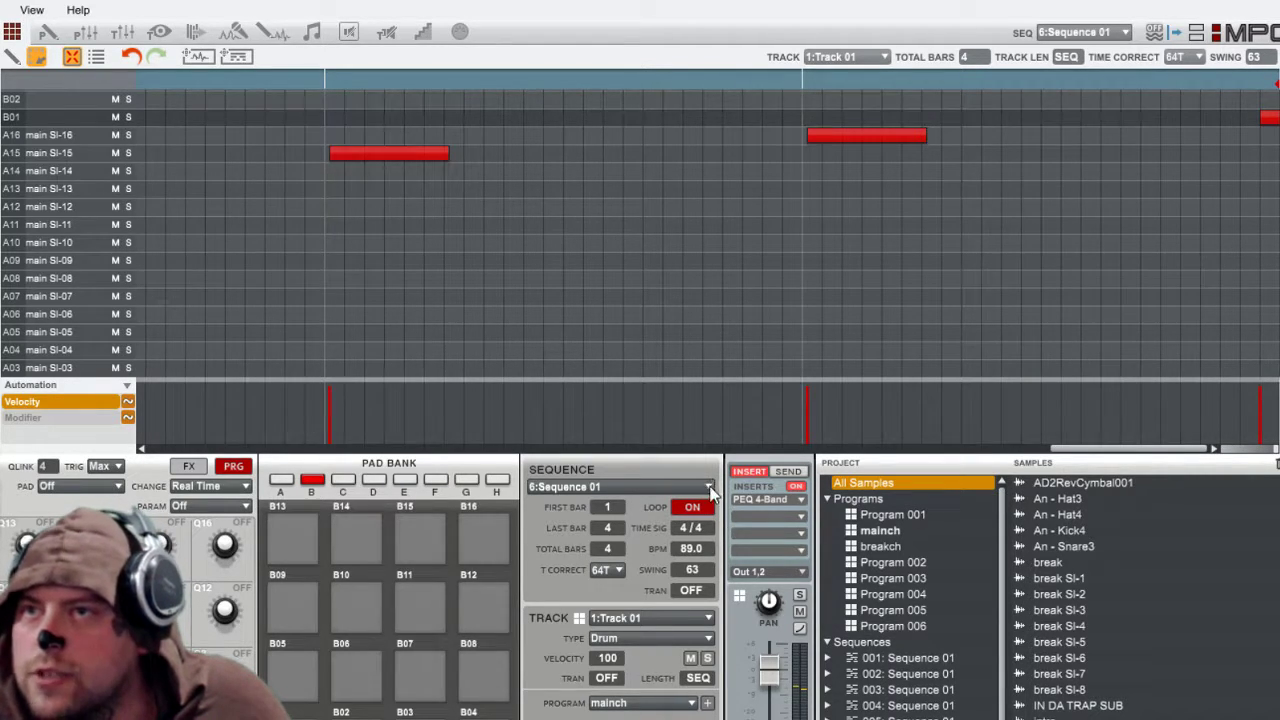
Step: Play the song from the middle of sequence 6 to check the transition into sequence 9
click(316, 42)
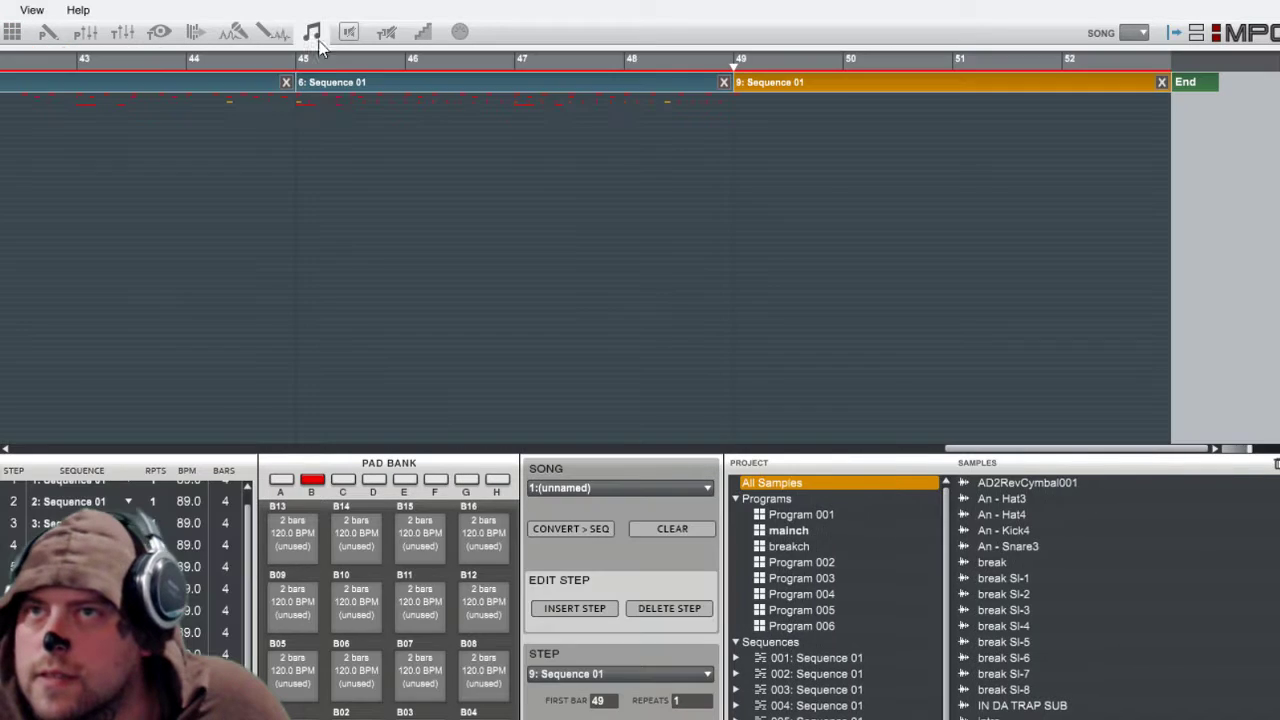
click(518, 85)
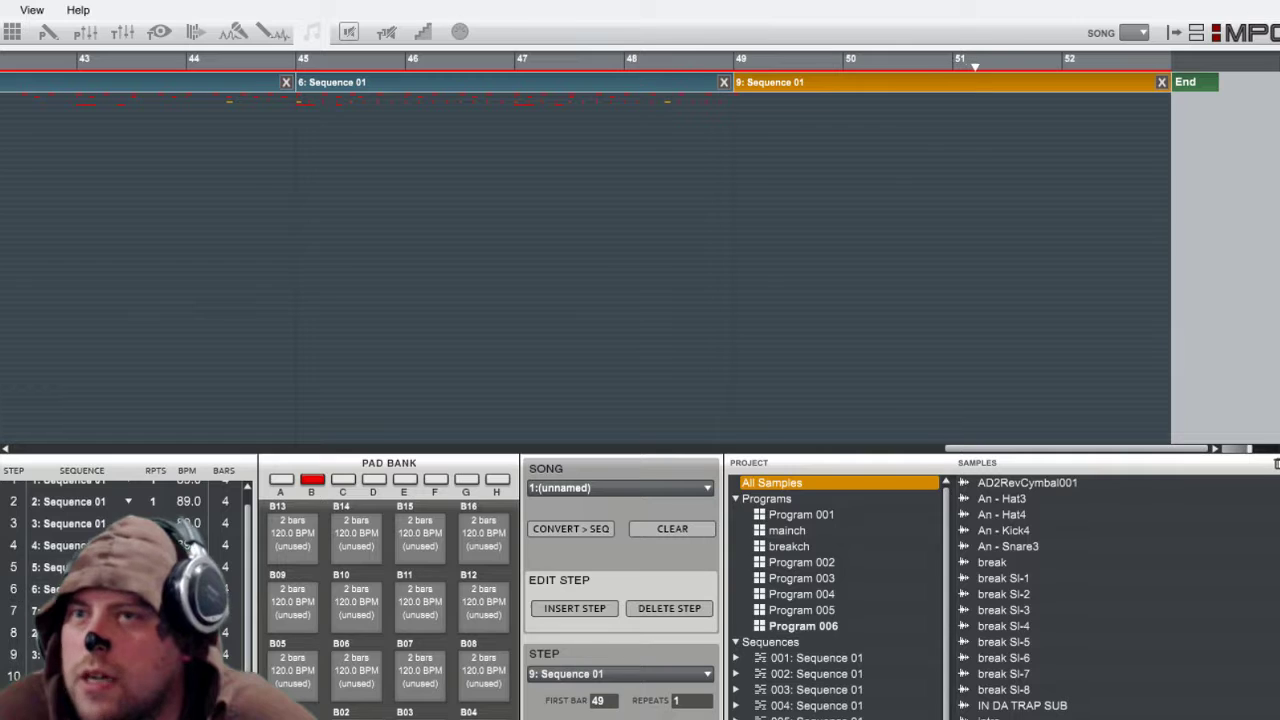
Step: Delete the B01 hit at the end of bar 4 on Track 01 of sequence 6
click(11, 32)
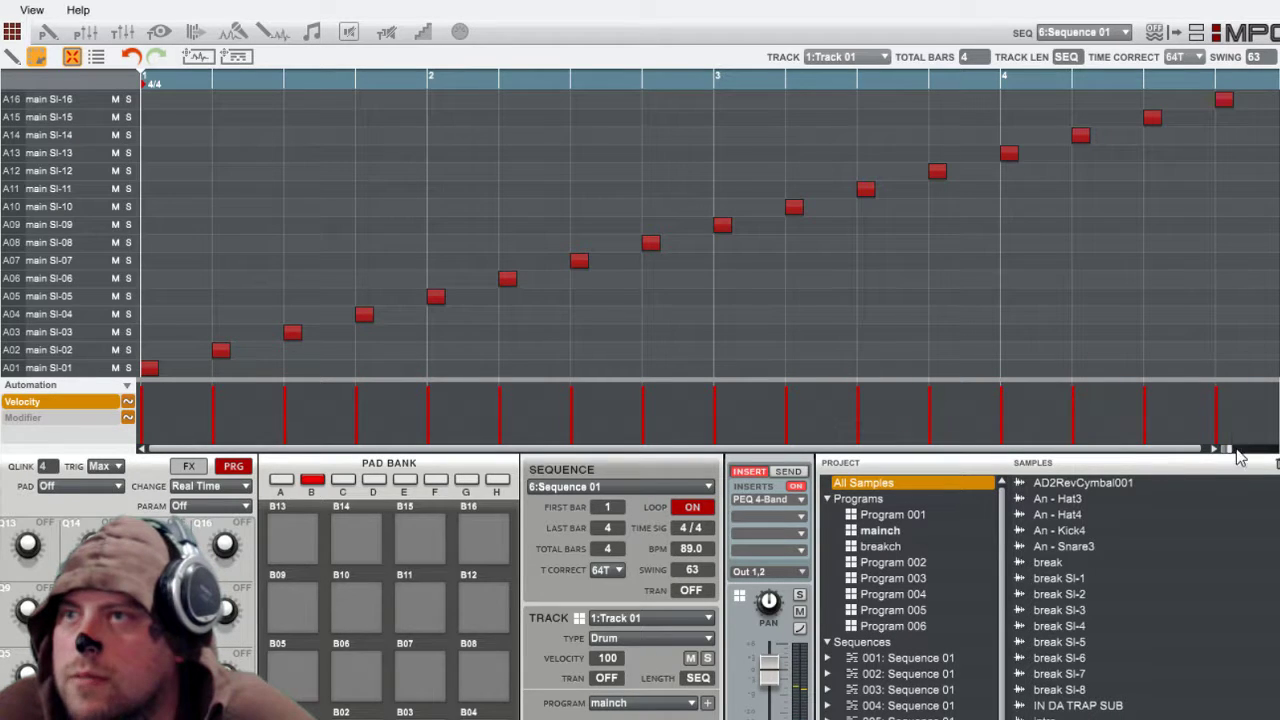
drag(1234, 451, 1196, 461)
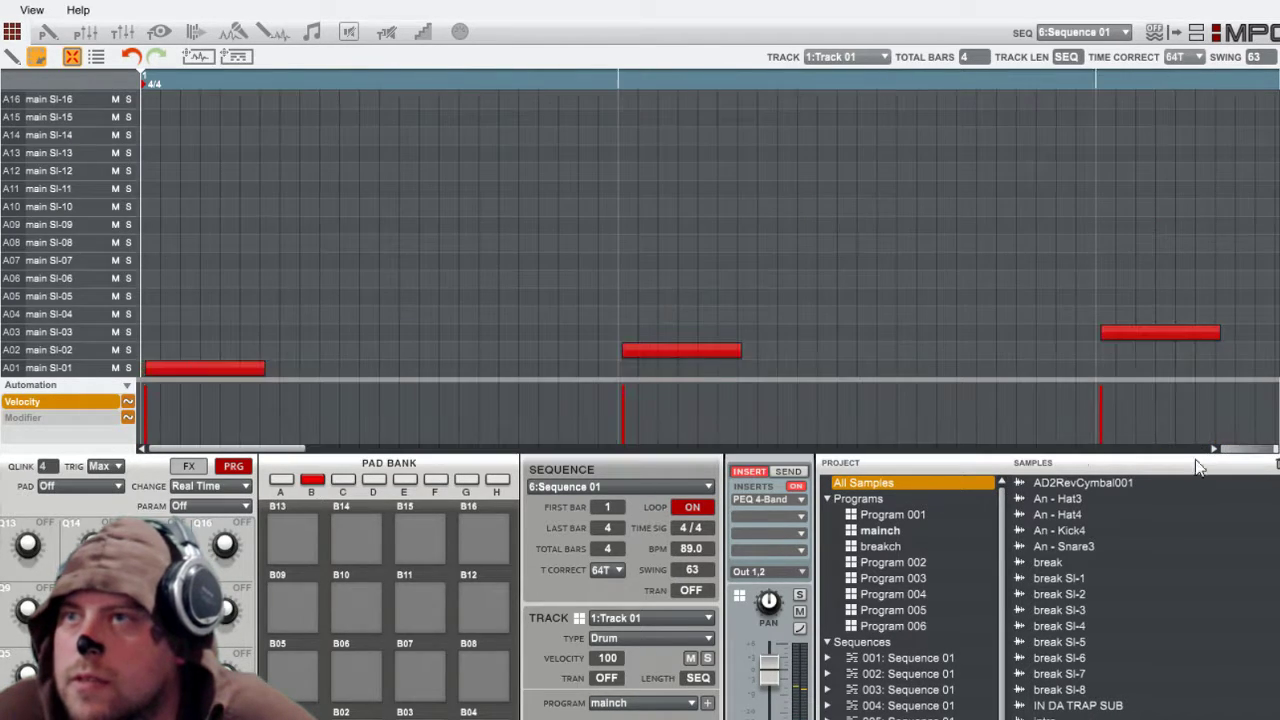
drag(226, 452, 1131, 452)
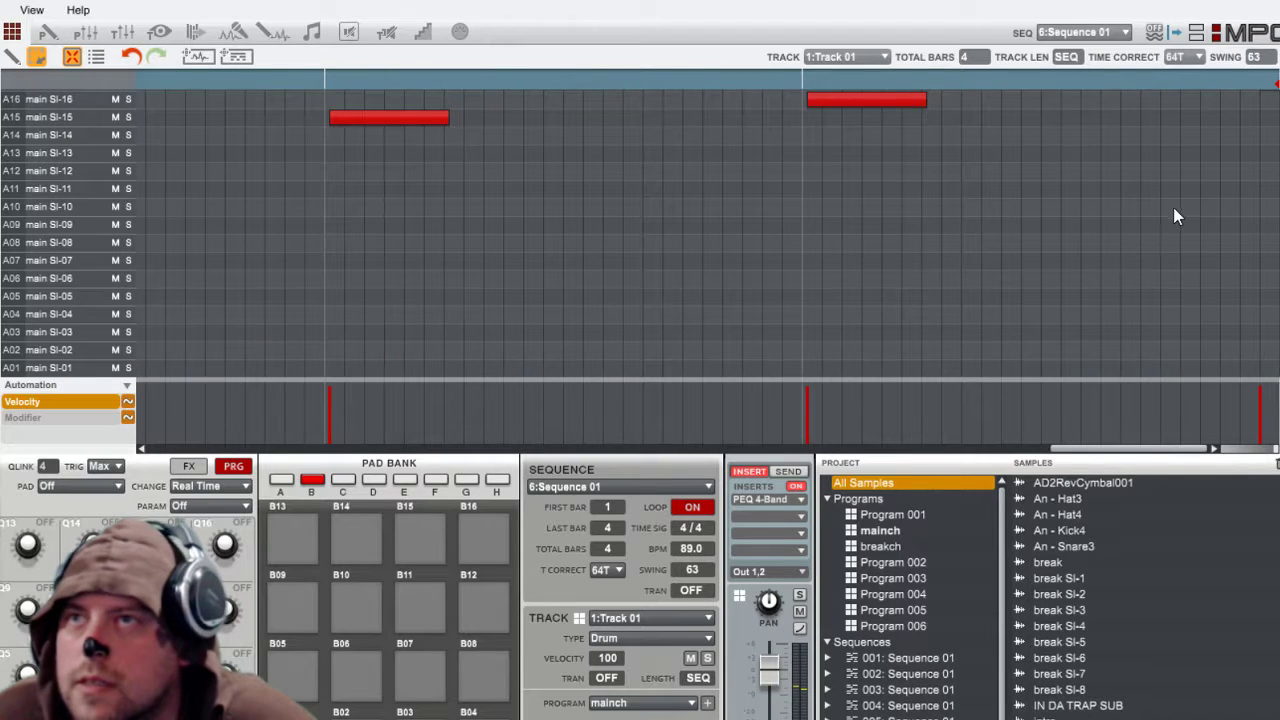
scroll(1174, 205, up, 4)
drag(1190, 114, 1274, 258)
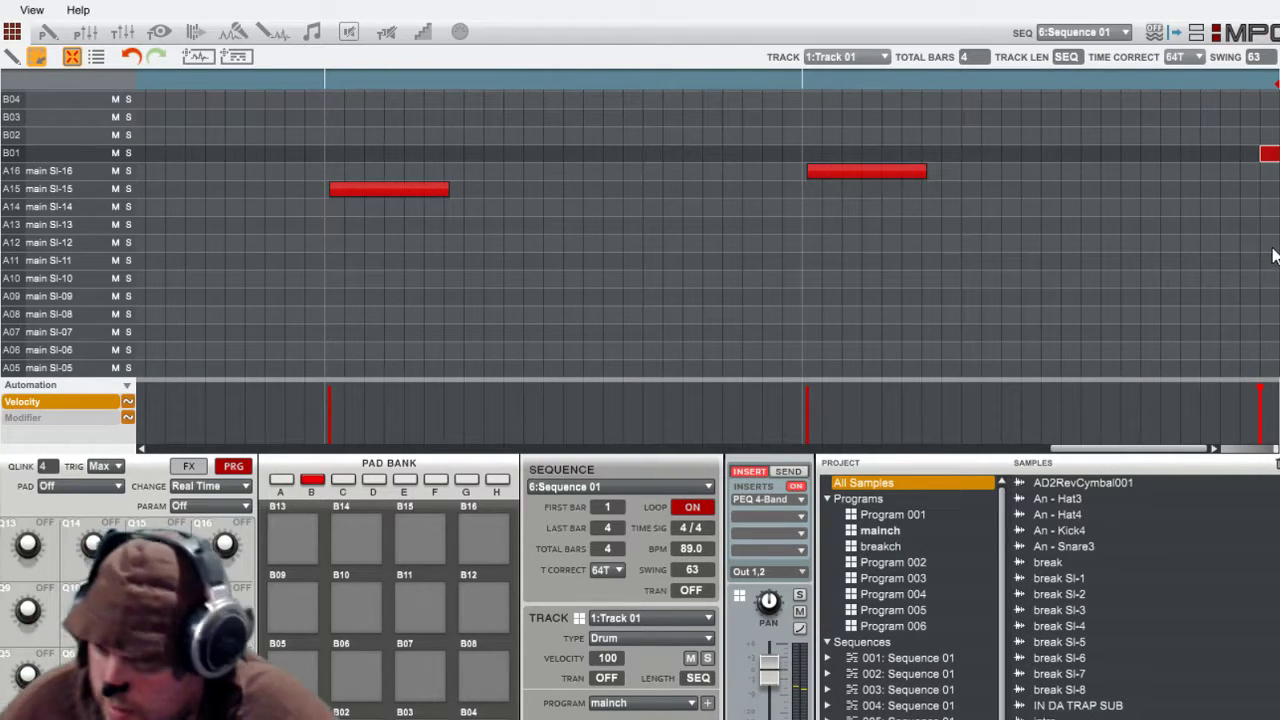
key(Delete)
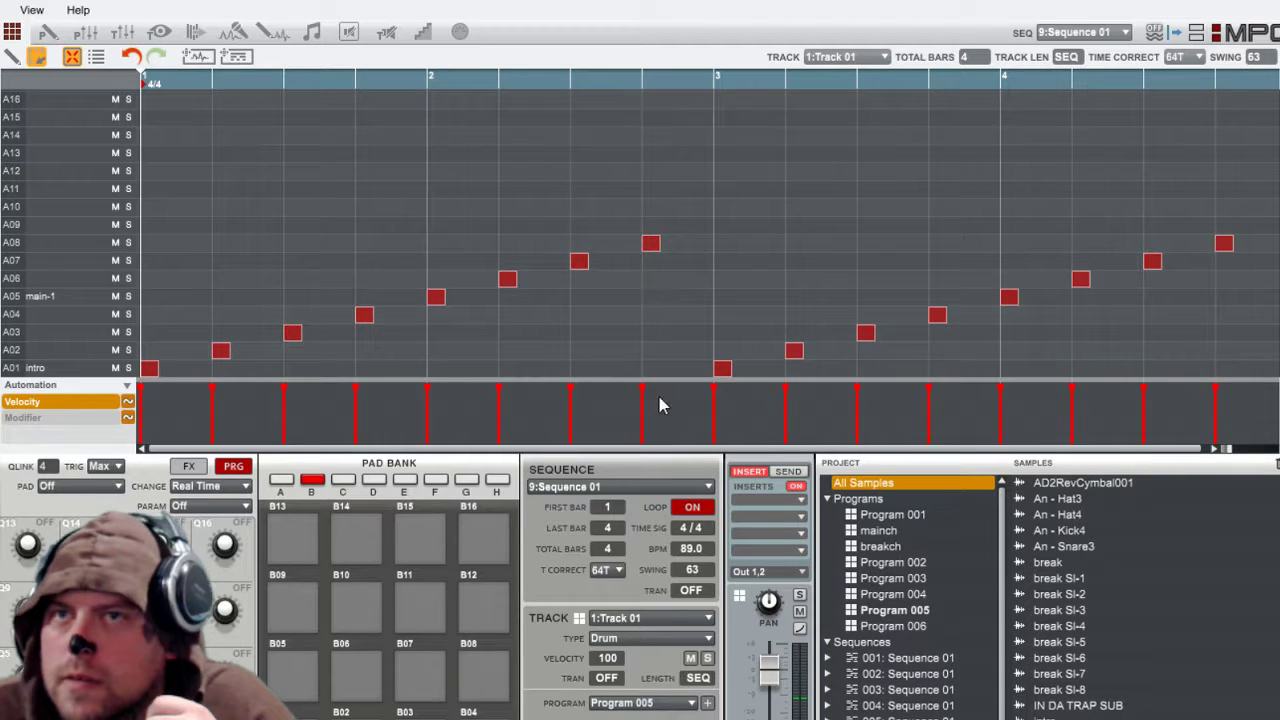
Step: Clear the copied notes from sequence 9's tracks, leaving only a main-1 hit at the start of bar 1 on Track 01
drag(1262, 195, 214, 378)
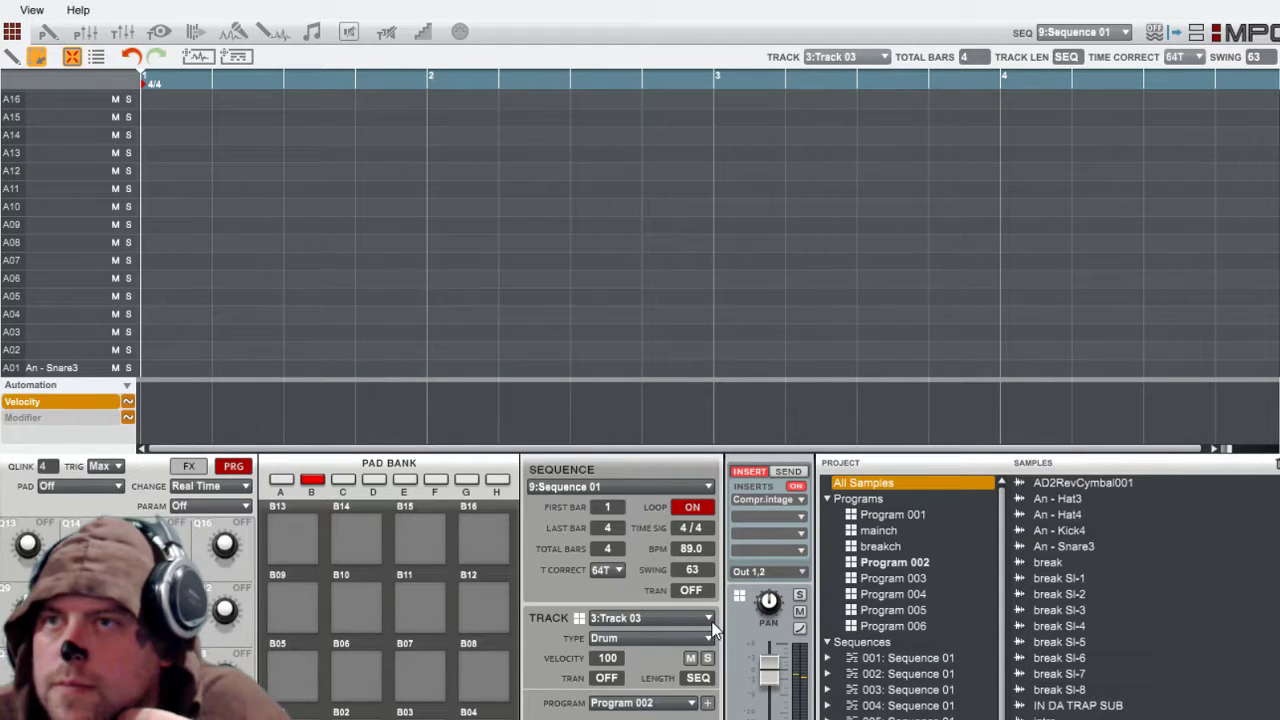
scroll(694, 617, up, 2)
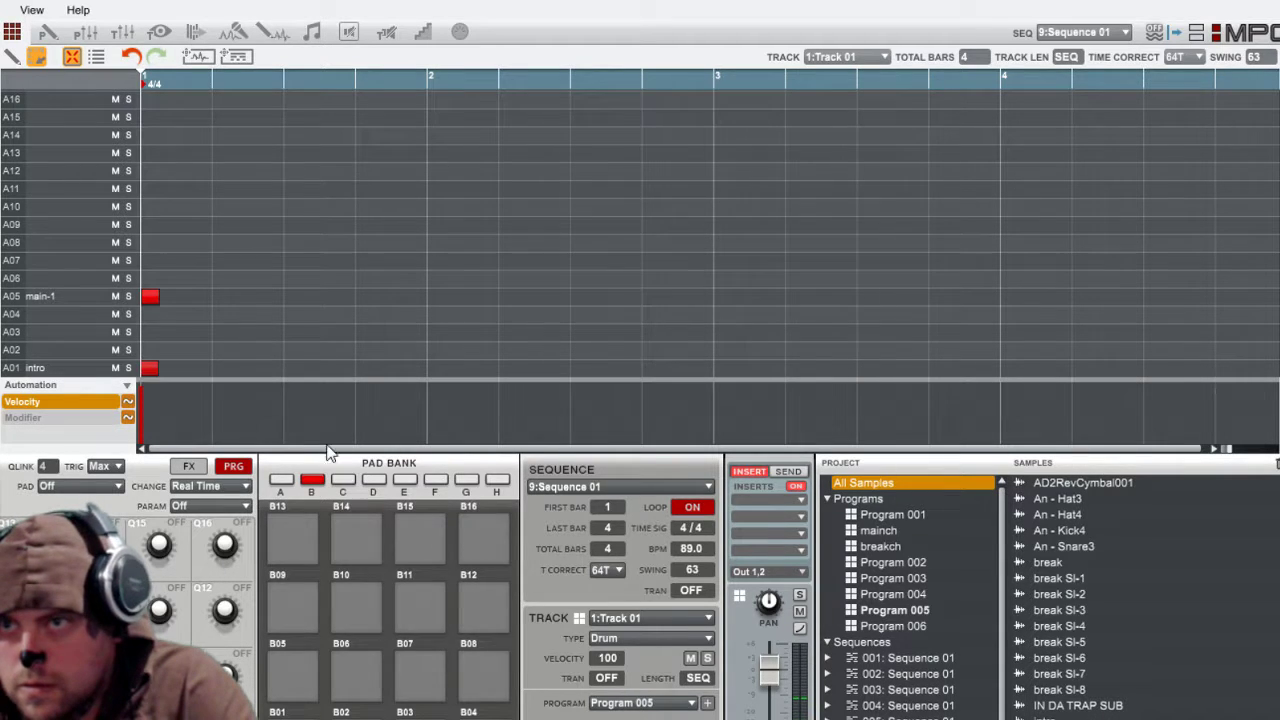
click(708, 619)
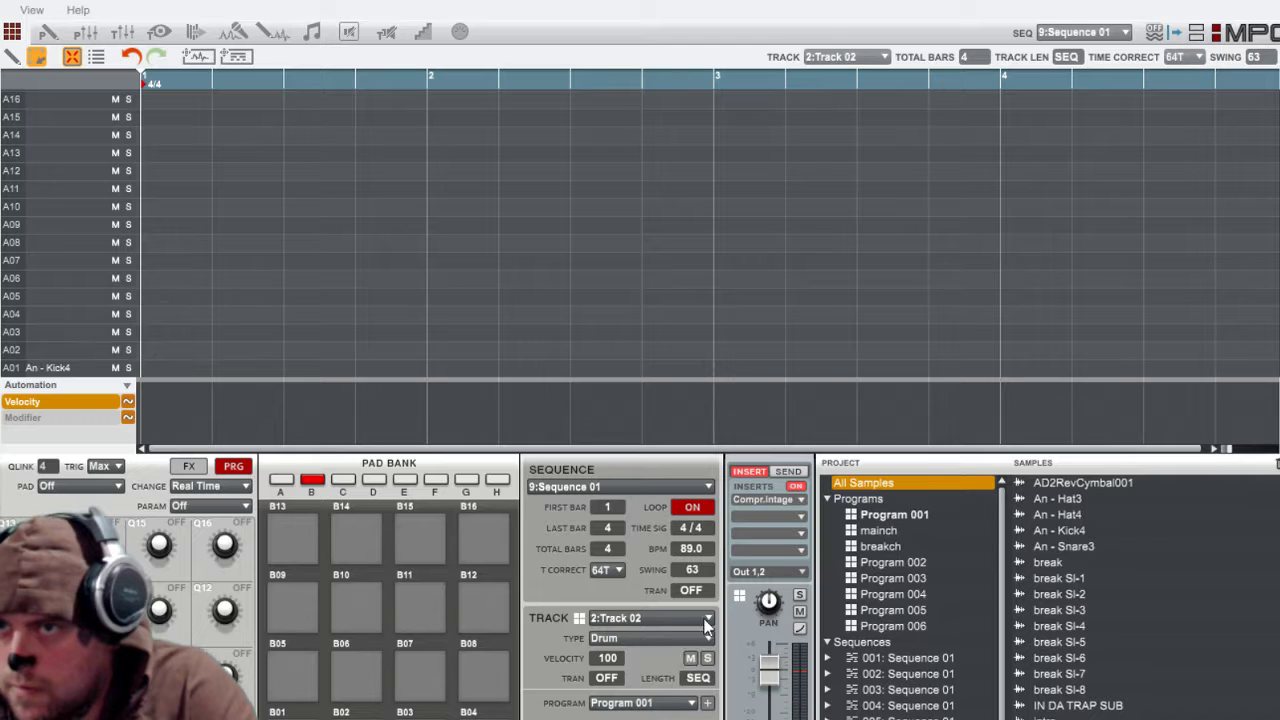
click(708, 622)
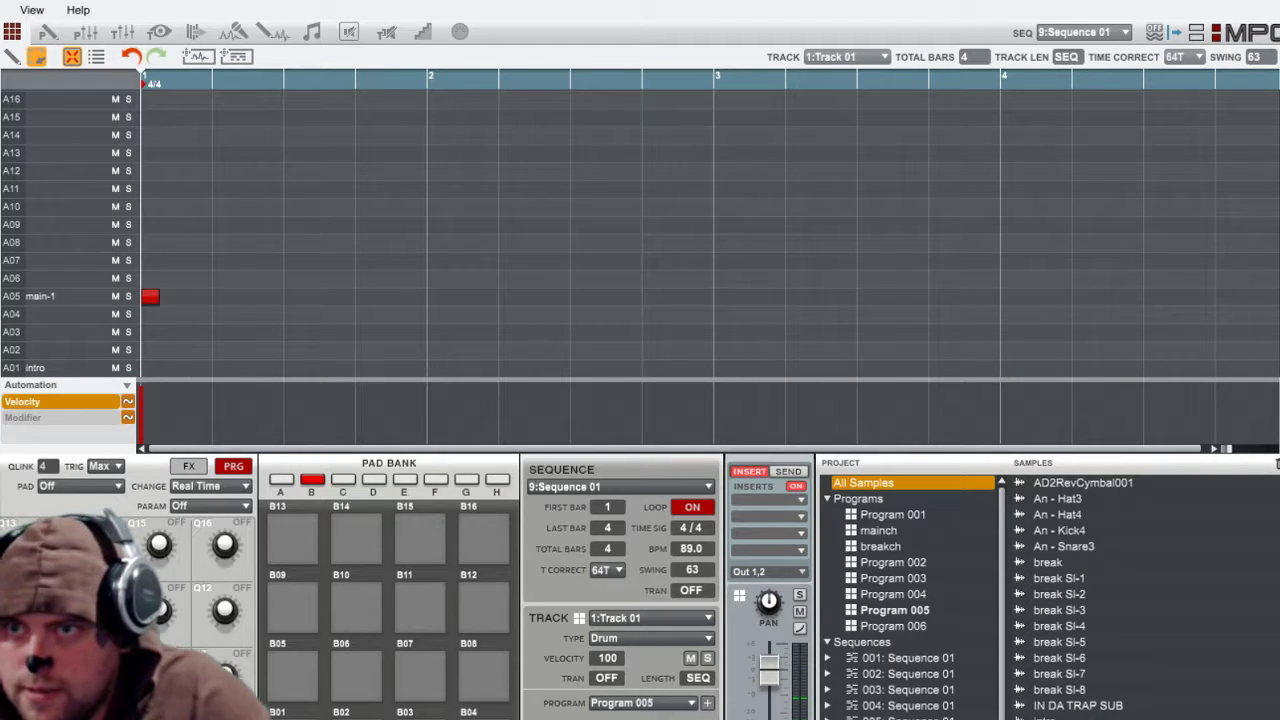
Step: Play sequence 9 from the start and audition the fading sample with Play Loop in the sample editor
key(space)
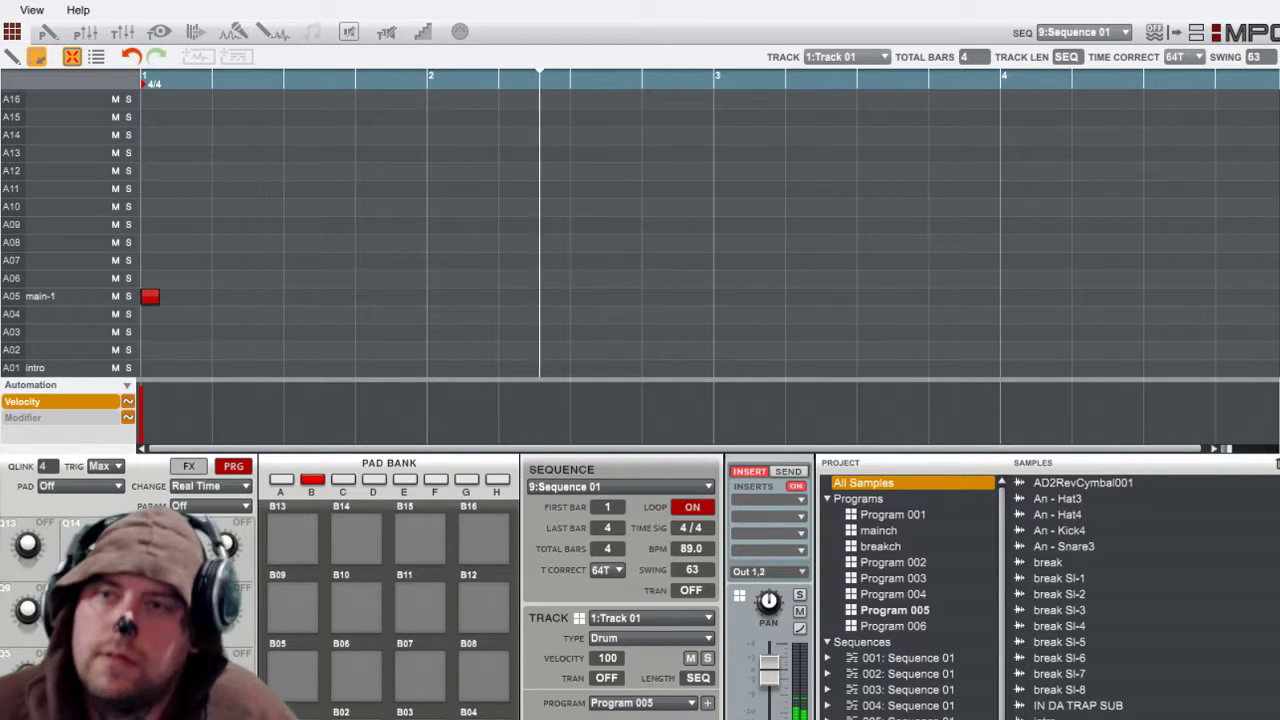
key(space)
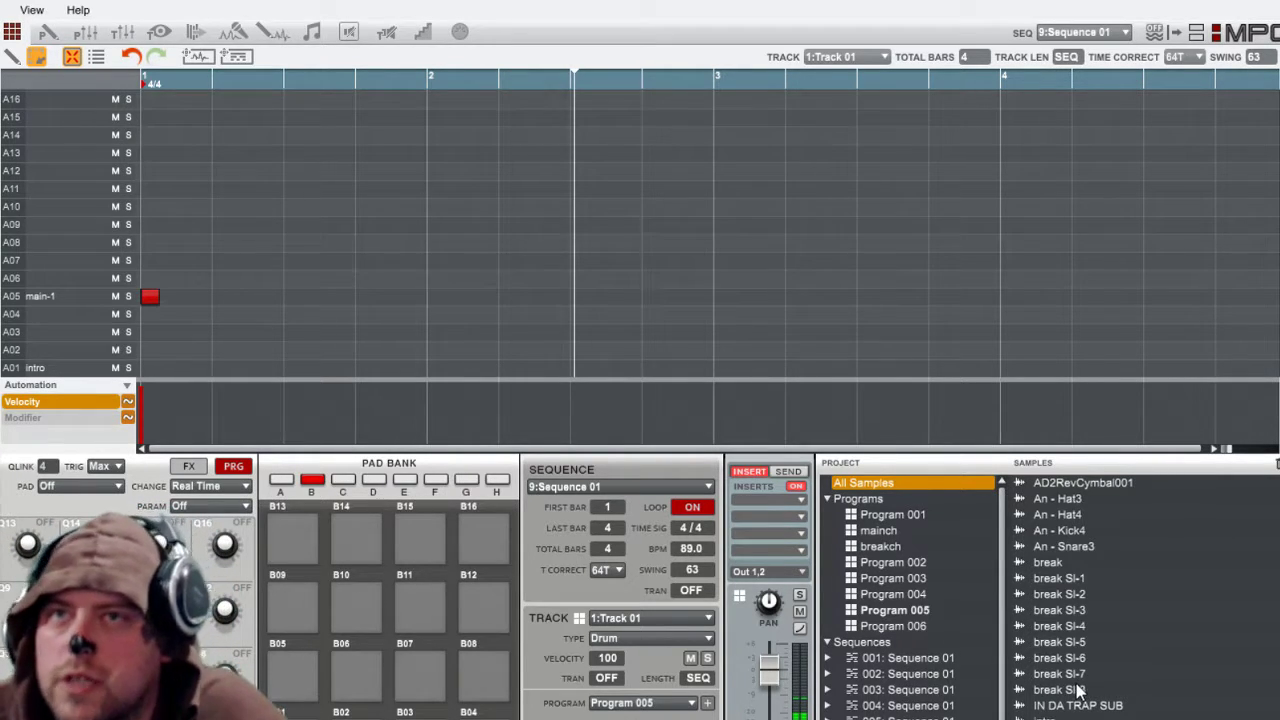
scroll(1078, 692, down, 5)
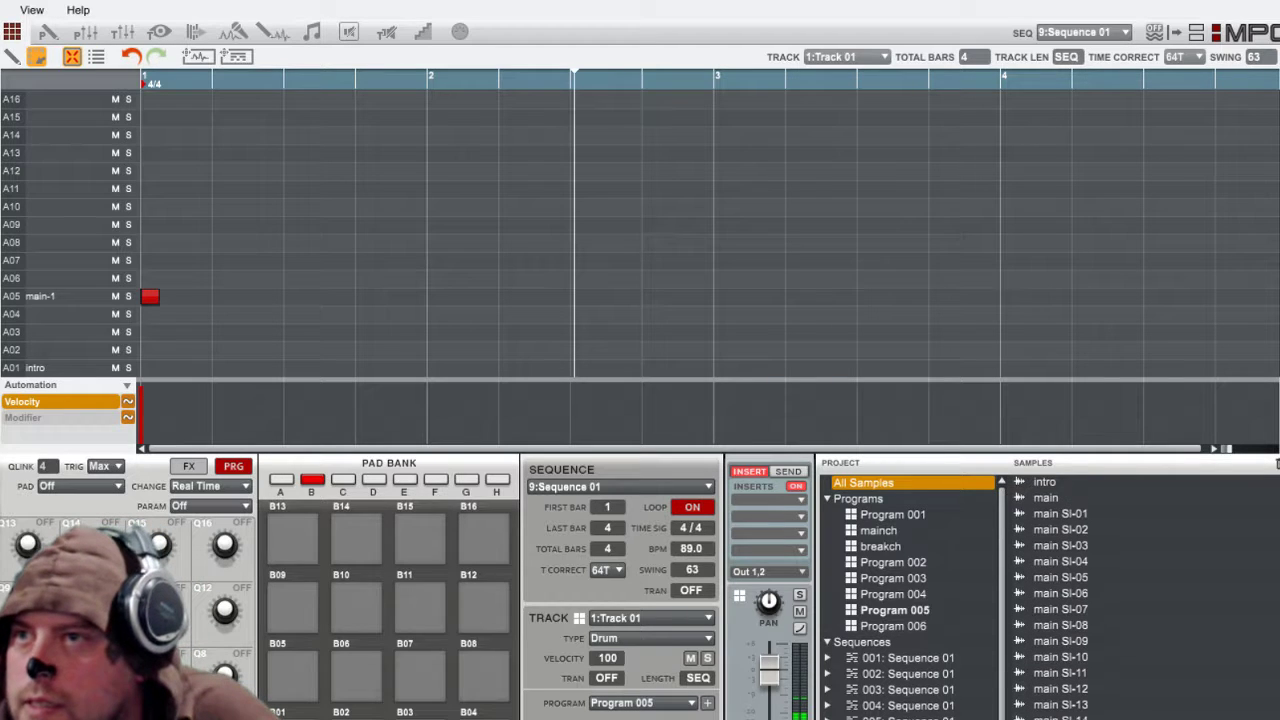
click(272, 32)
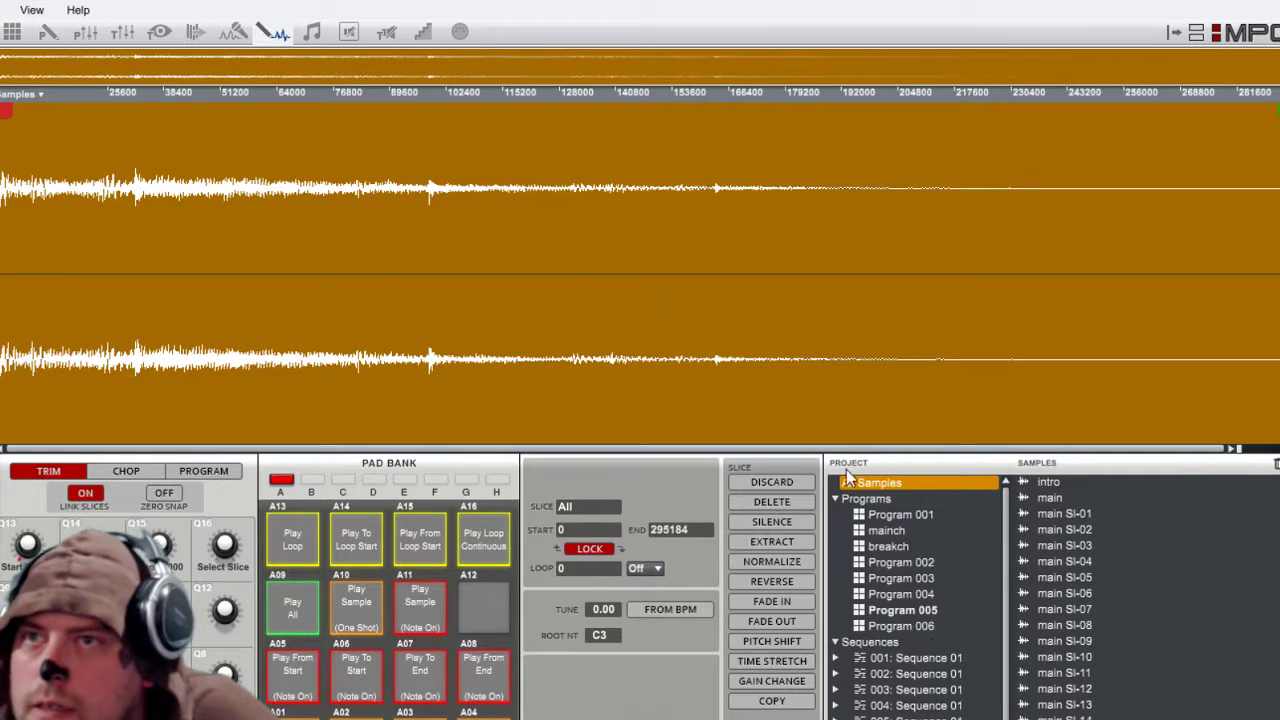
click(294, 548)
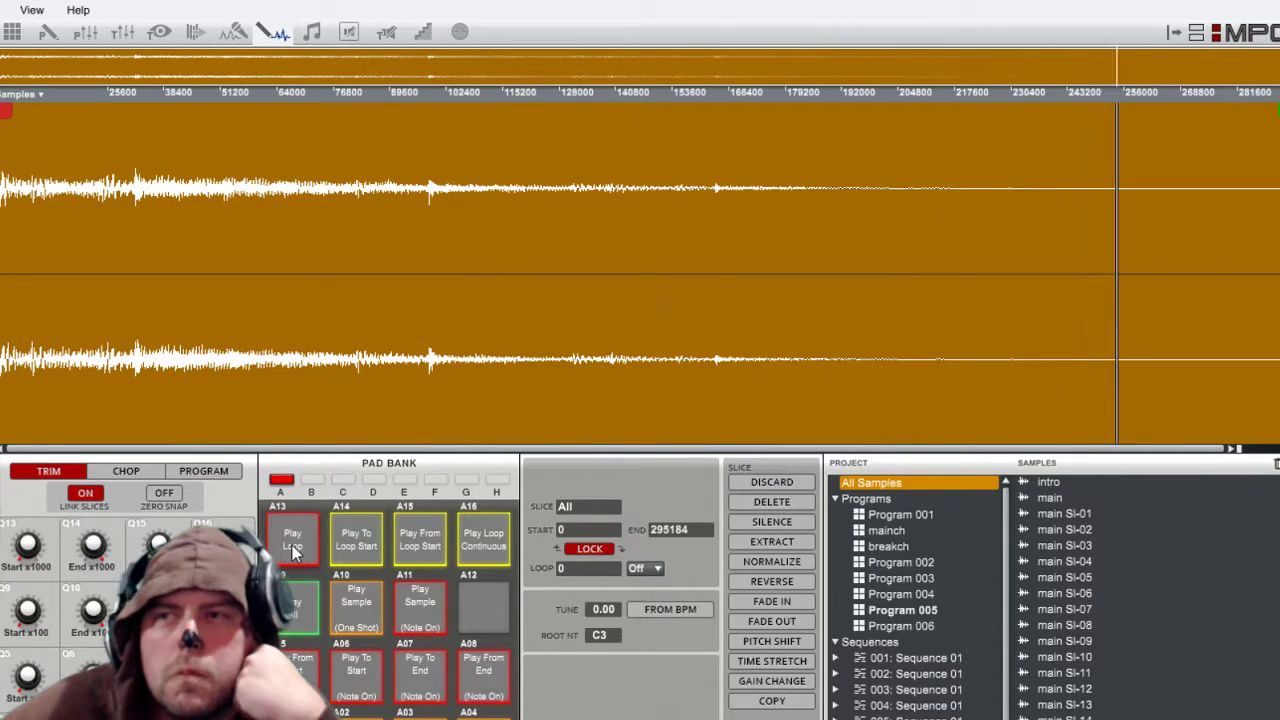
click(293, 551)
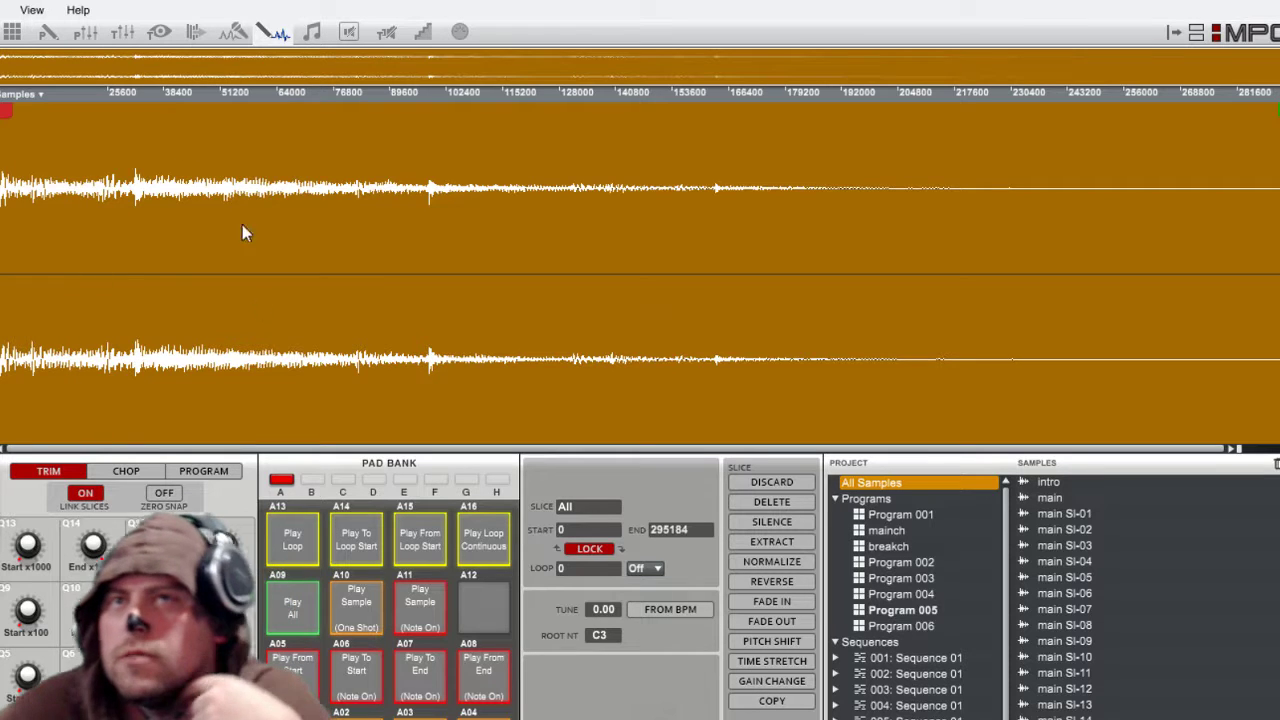
Step: Return to sequence 9's grid and save the project
click(13, 32)
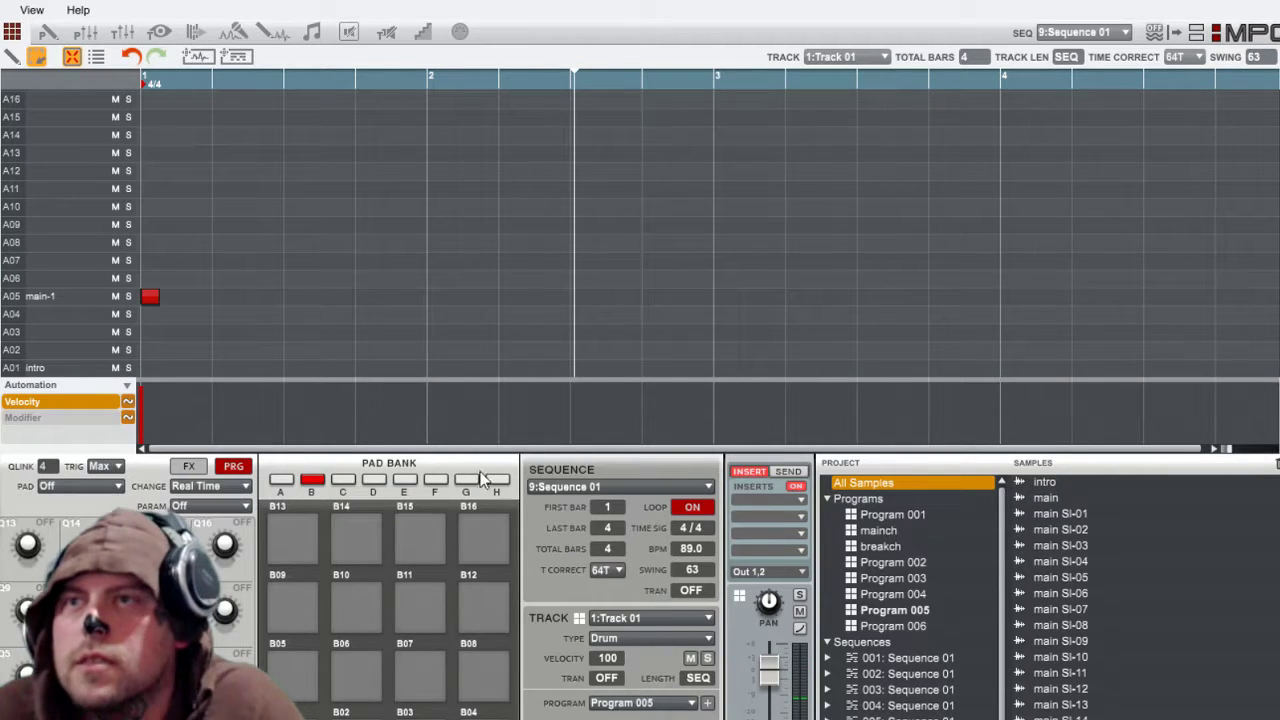
key(ctrl+s)
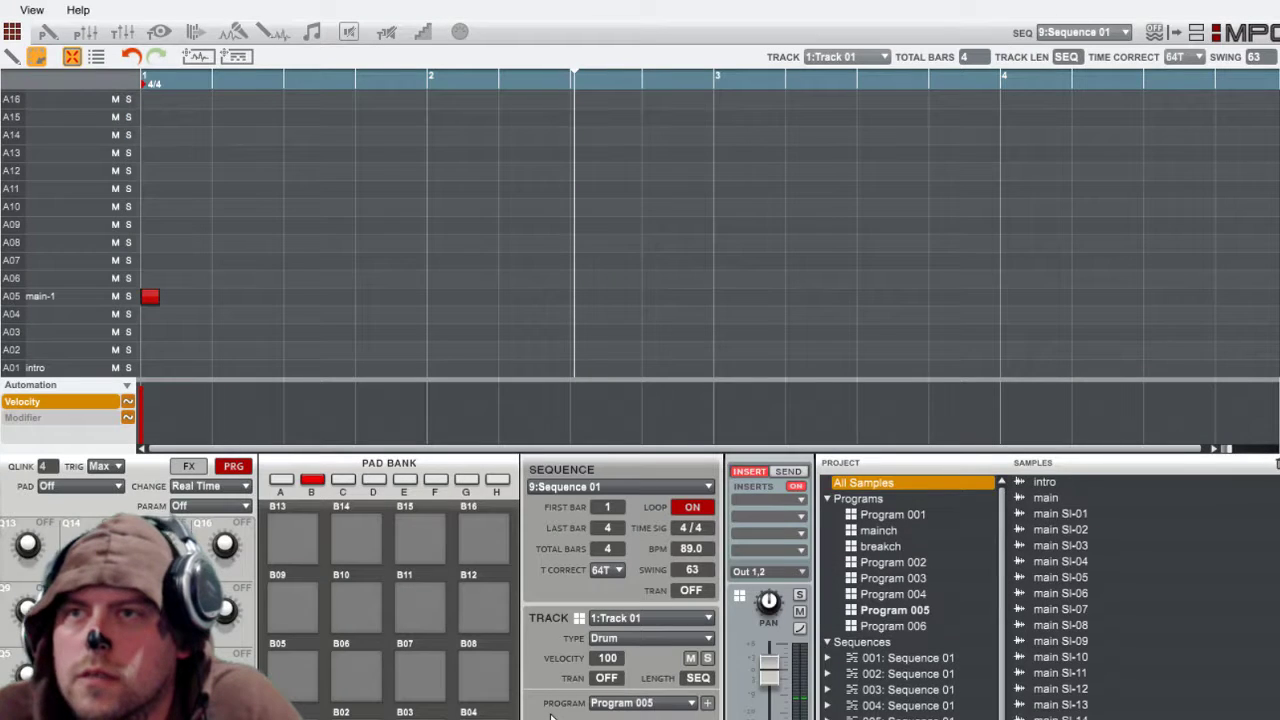
Step: Select all remaining notes on Track 01 of sequence 9 and save the project again
key(space)
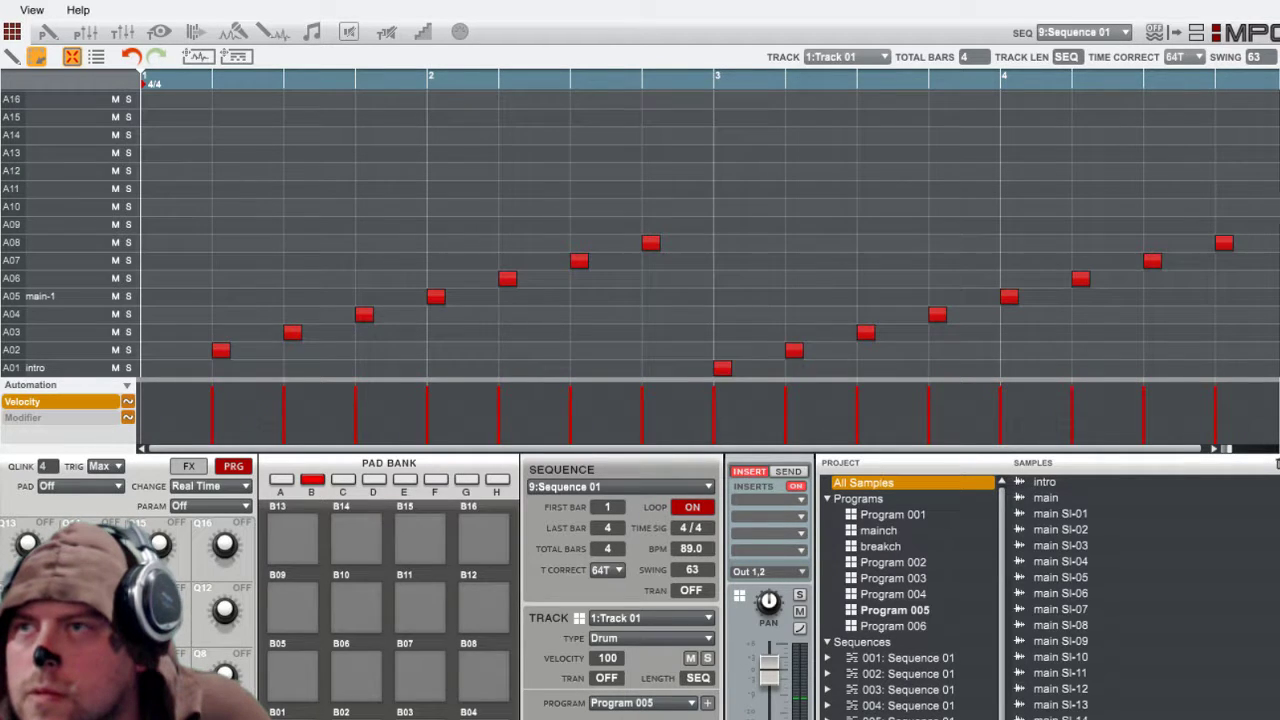
key(ctrl+a)
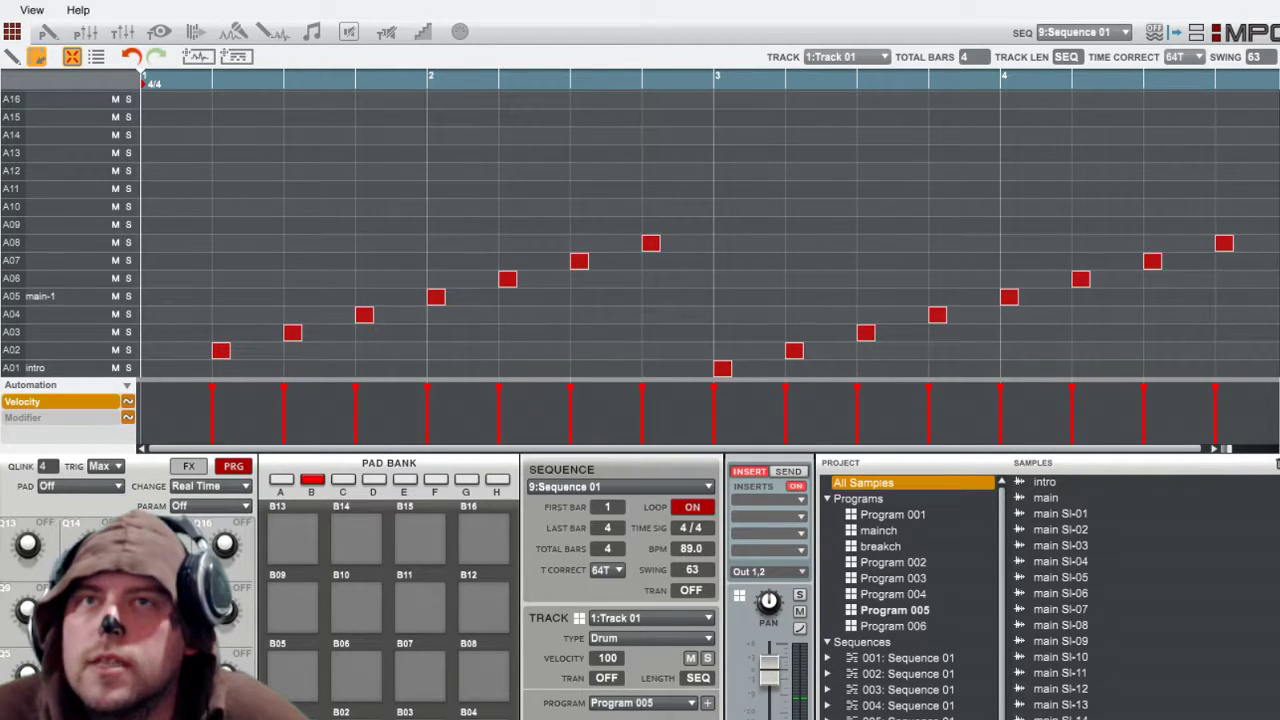
key(ctrl+s)
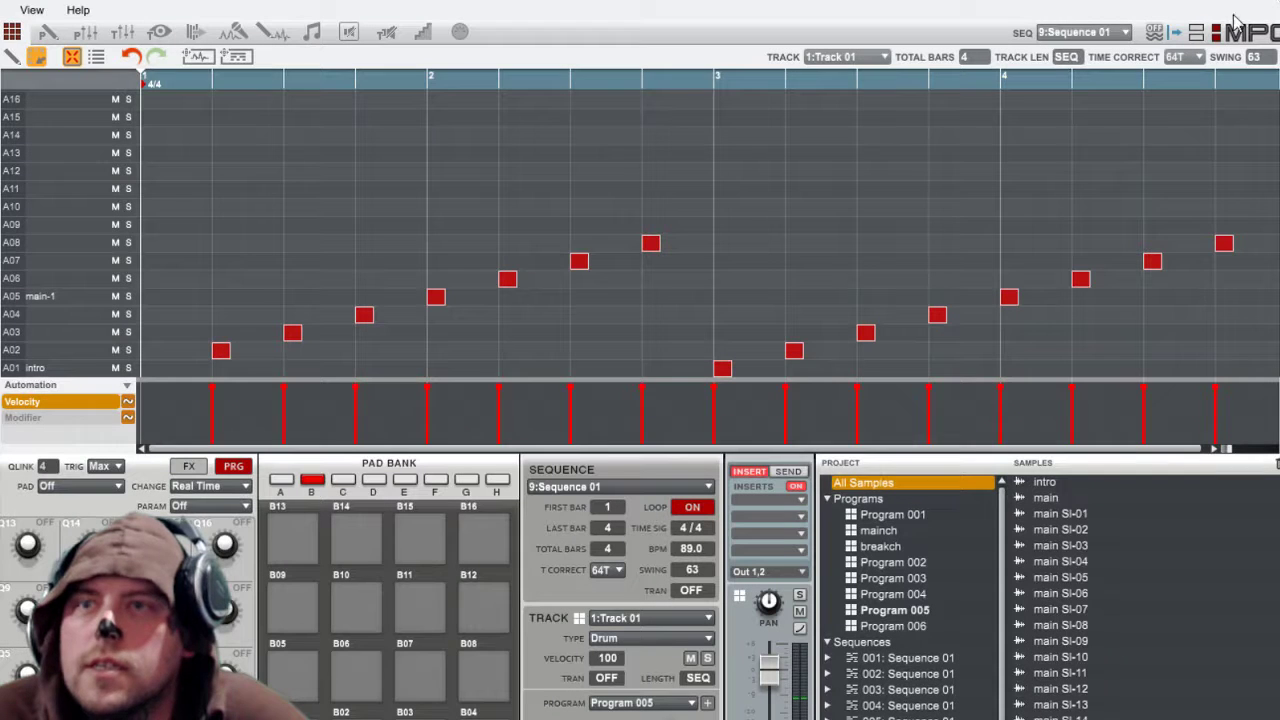